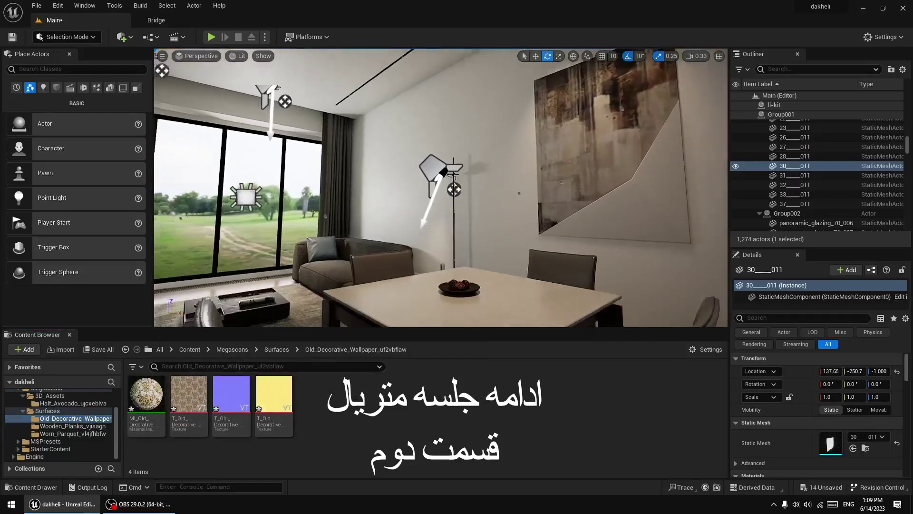
Apply MI_Old_Decorative_Wallpaper to the wall behind the sofa and inspect it from several angles
left_click_drag(146, 394, 356, 235)
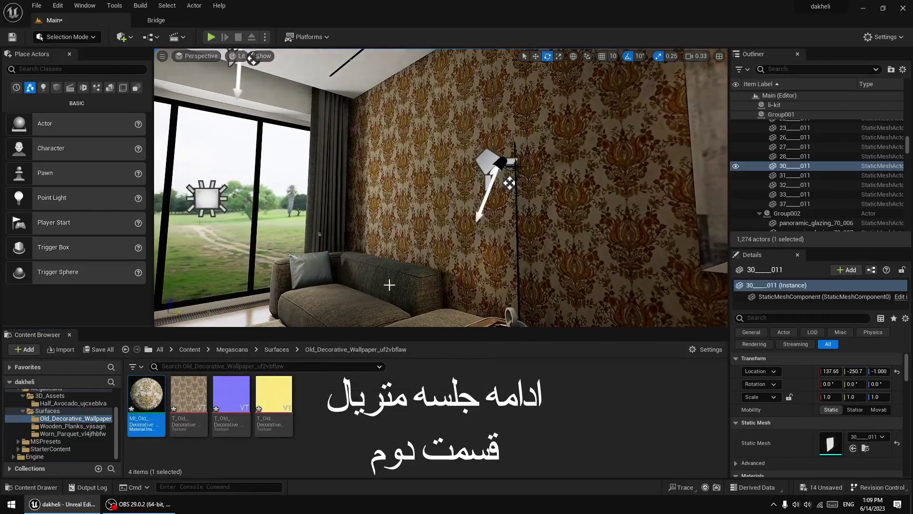
key("s")
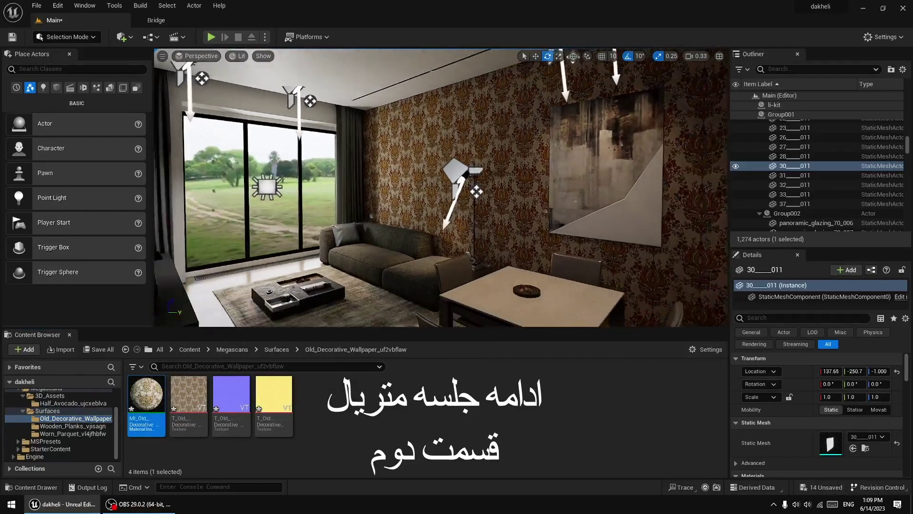
mouse_move(440, 188)
right_mouse_down()
mouse_move(361, 190)
mouse_move(381, 206)
right_mouse_up()
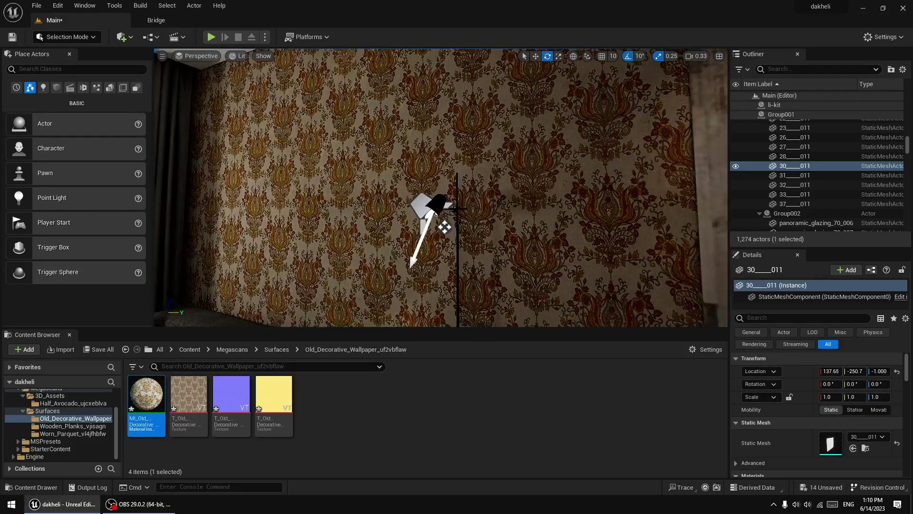
left_click(381, 206)
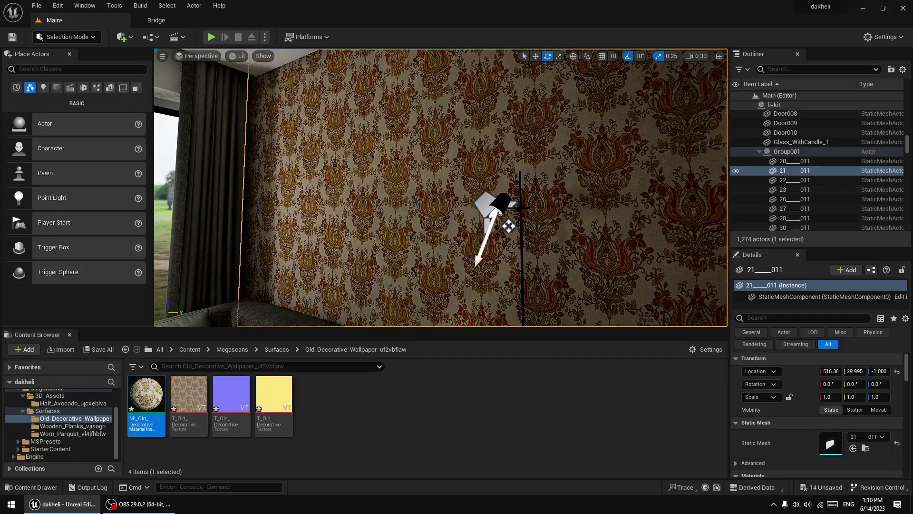
right_click_drag(402, 210, 407, 203)
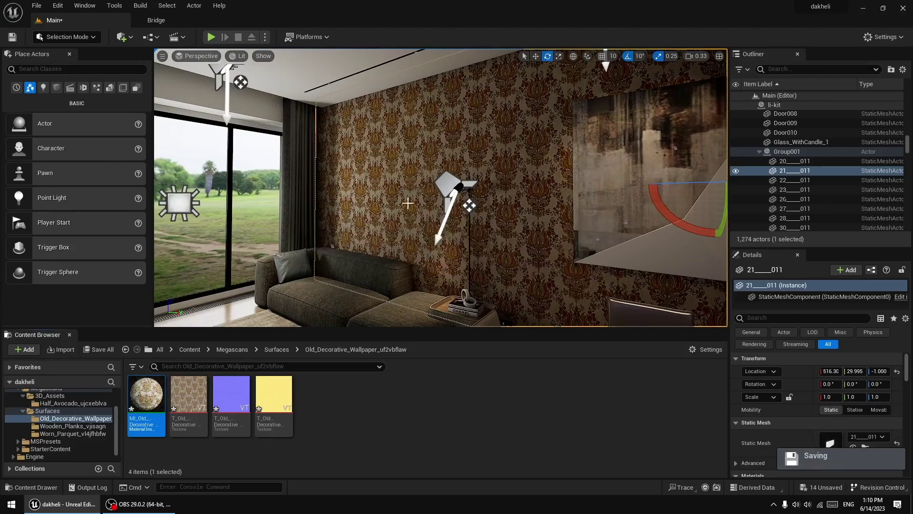
right_click_drag(408, 207, 435, 214)
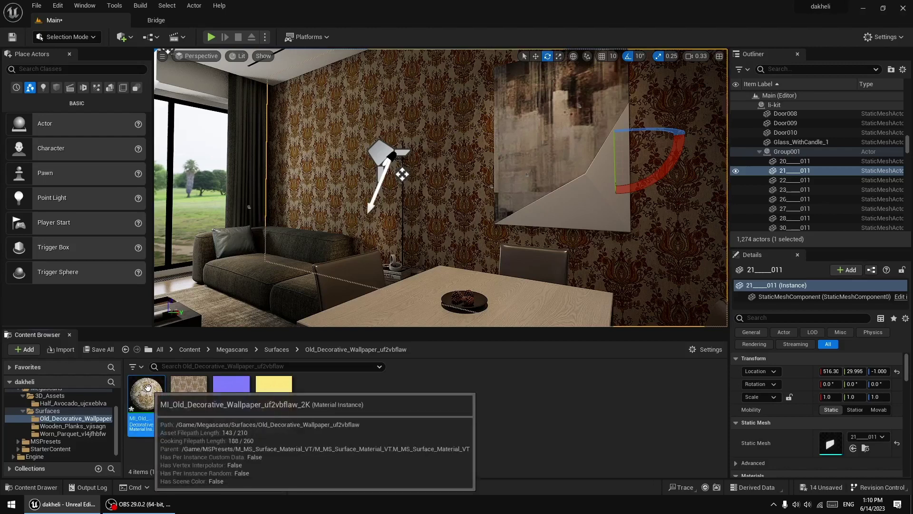
scroll(841, 413, "down", 2)
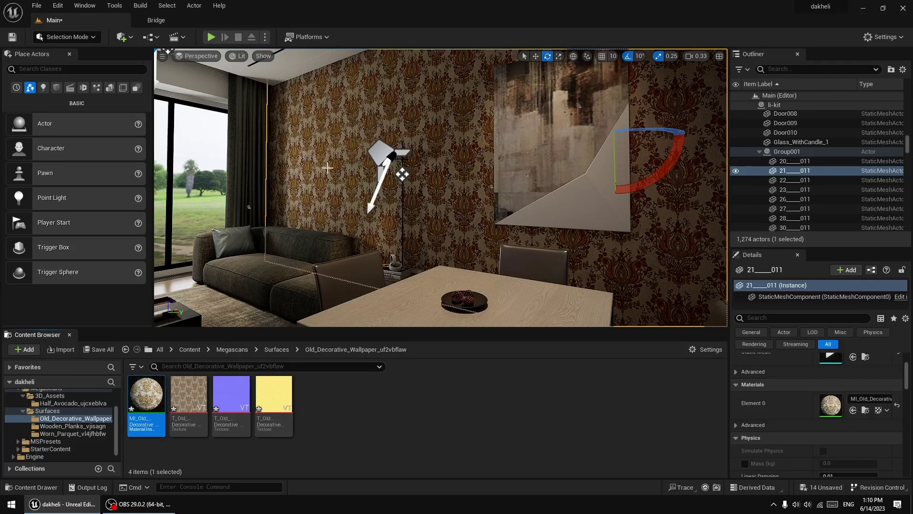
left_click(897, 405)
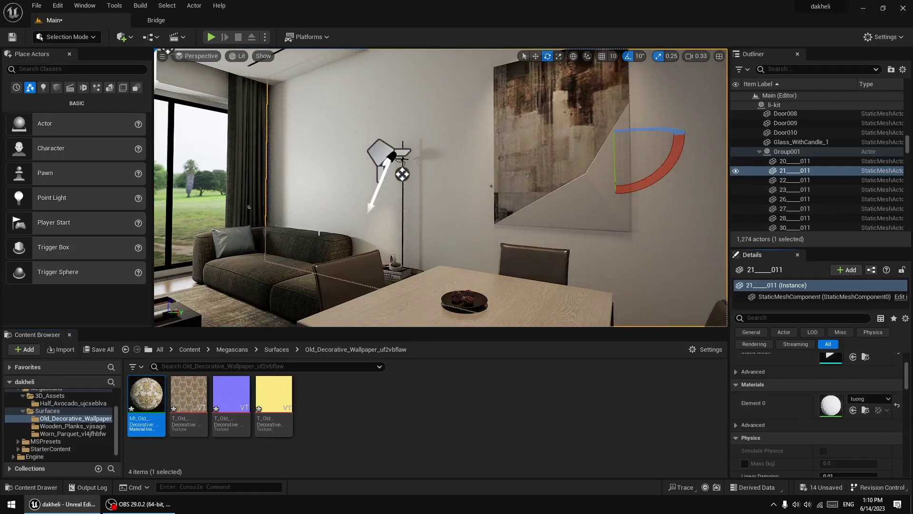
left_click_drag(146, 395, 317, 157)
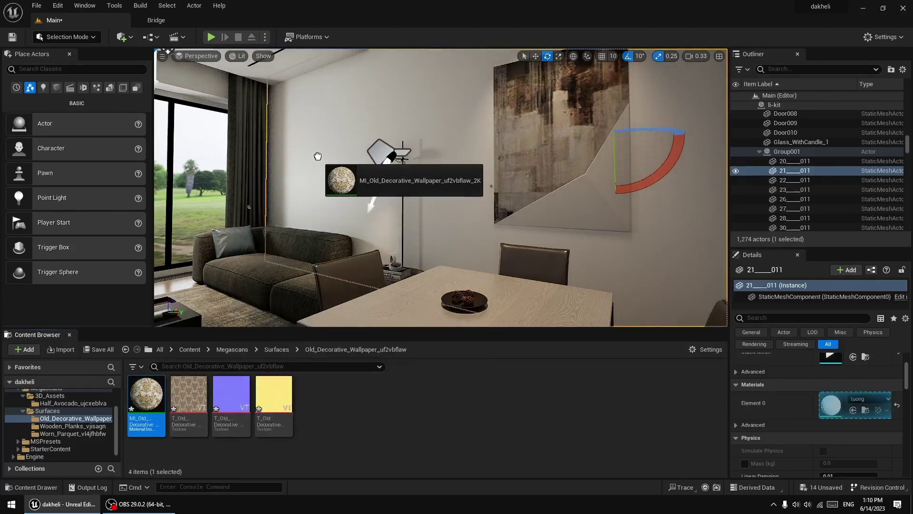
key("ctrl+z")
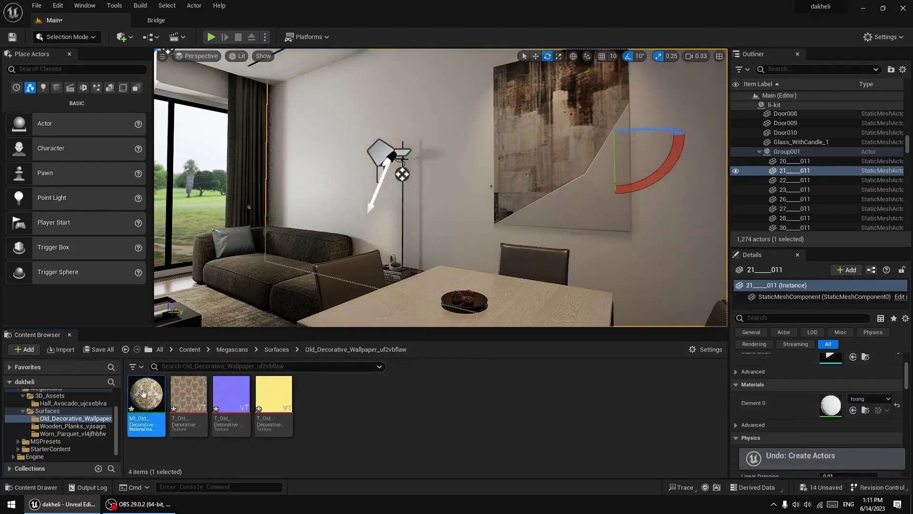
left_click_drag(594, 453, 831, 405)
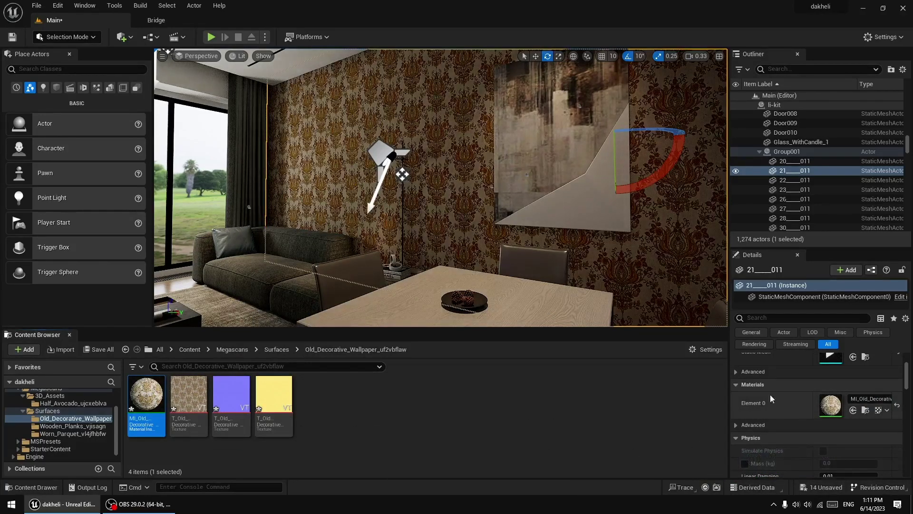
Open MI_Old_Decorative_Wallpaper in its instance editor and orbit the preview sphere
double_click(146, 394)
scroll(338, 342, "down", 5)
left_click_drag(354, 302, 390, 304)
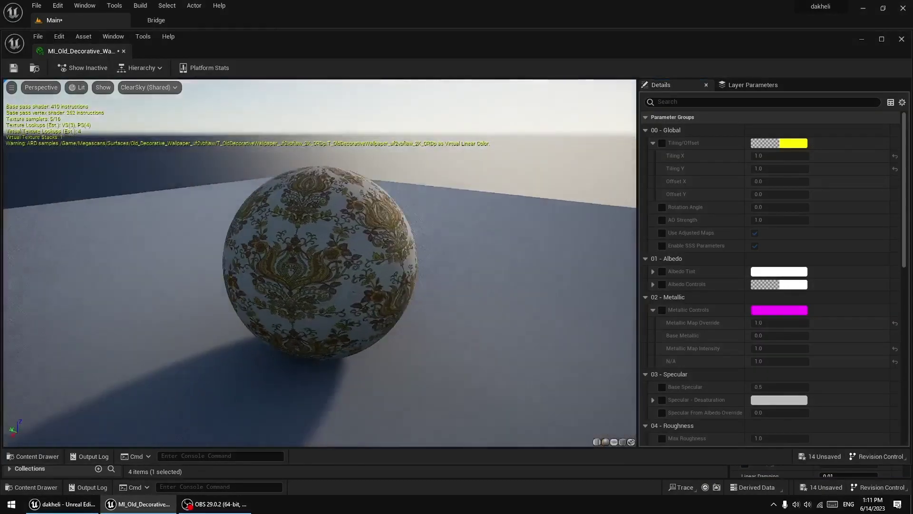
left_click_drag(237, 97, 247, 123)
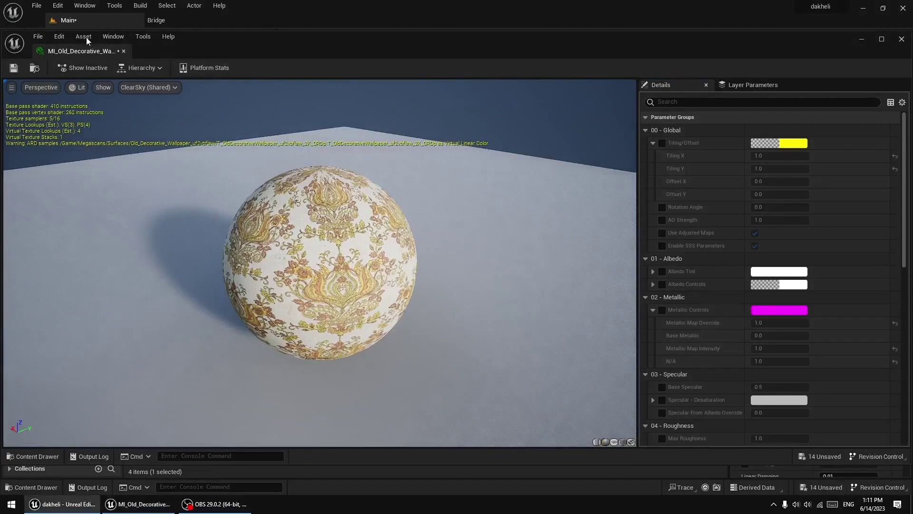
Float the material editor as a separate window, enlarge it, and place it on the right half
left_click(69, 23)
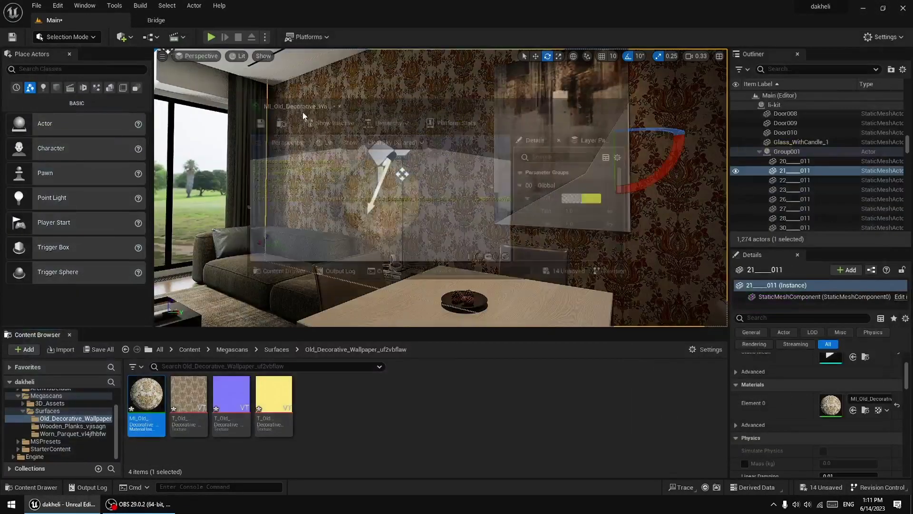
left_click_drag(189, 87, 392, 172)
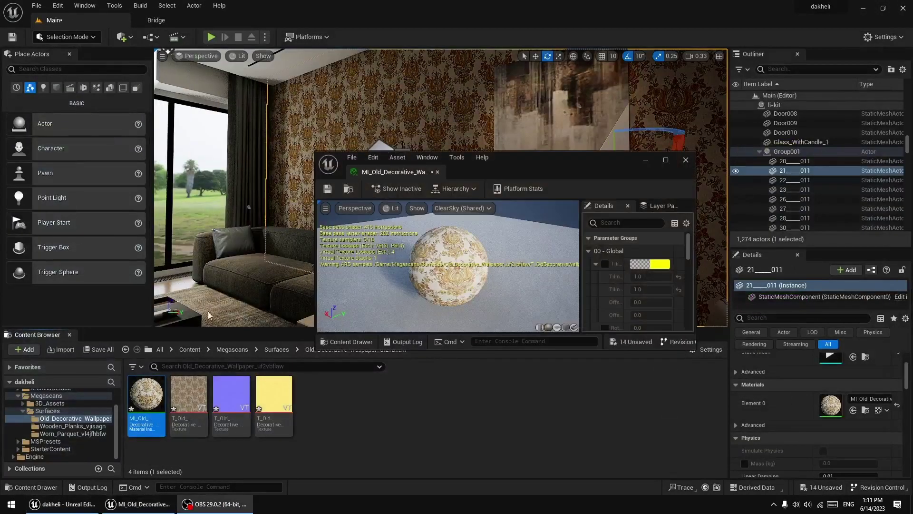
left_click(665, 159)
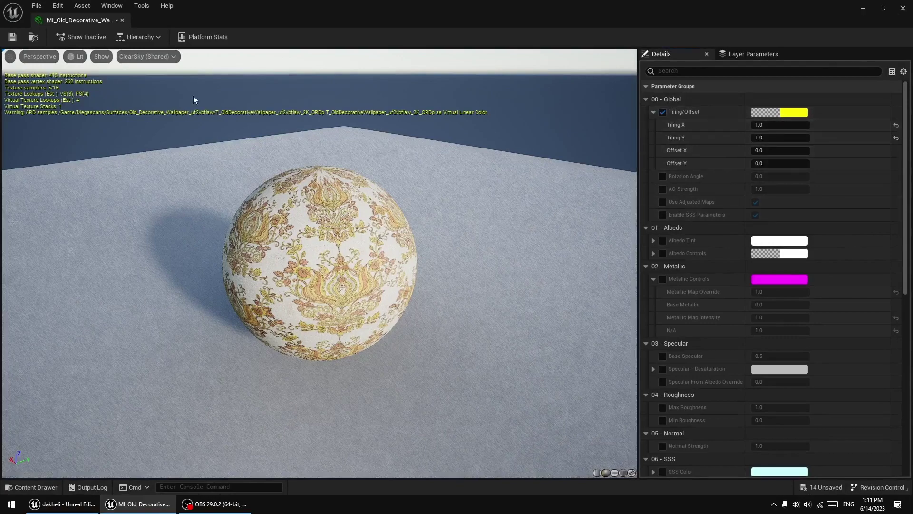
mouse_move(92, 21)
left_mouse_down()
mouse_move(275, 141)
mouse_move(379, 125)
left_mouse_up()
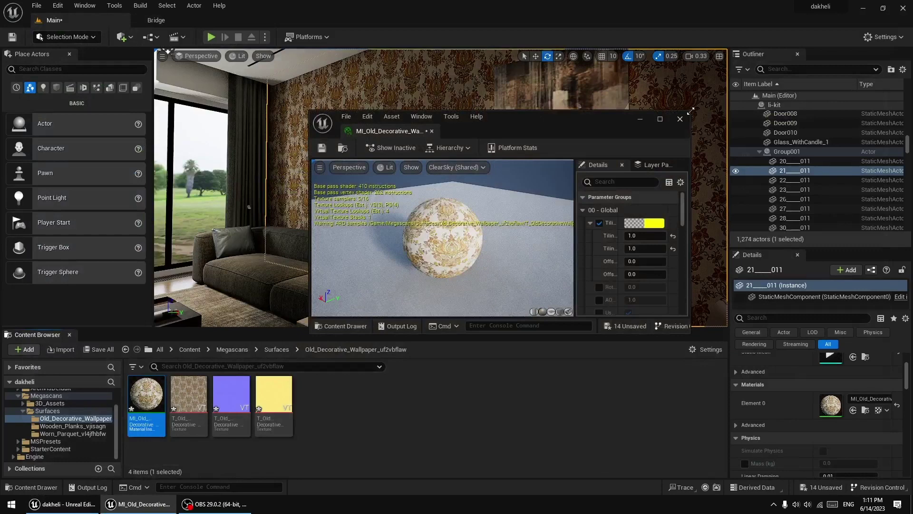
left_click_drag(690, 111, 703, 31)
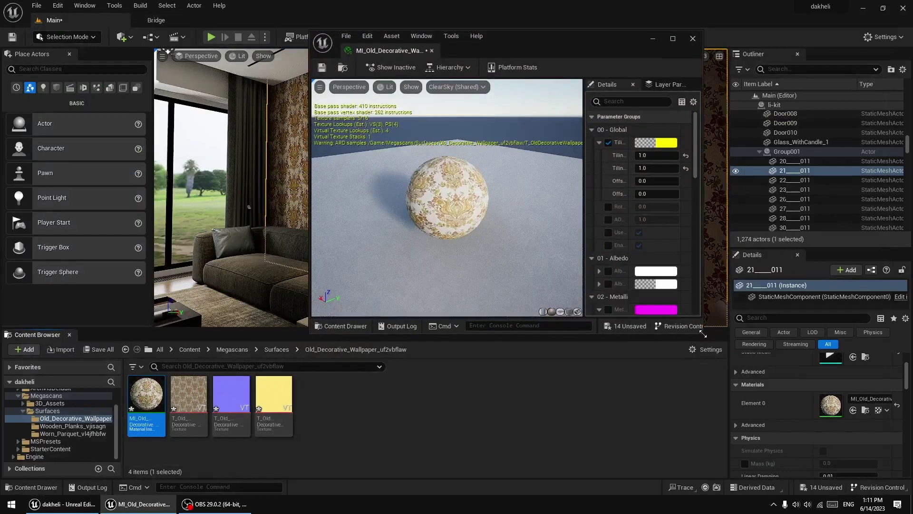
left_click_drag(703, 333, 770, 481)
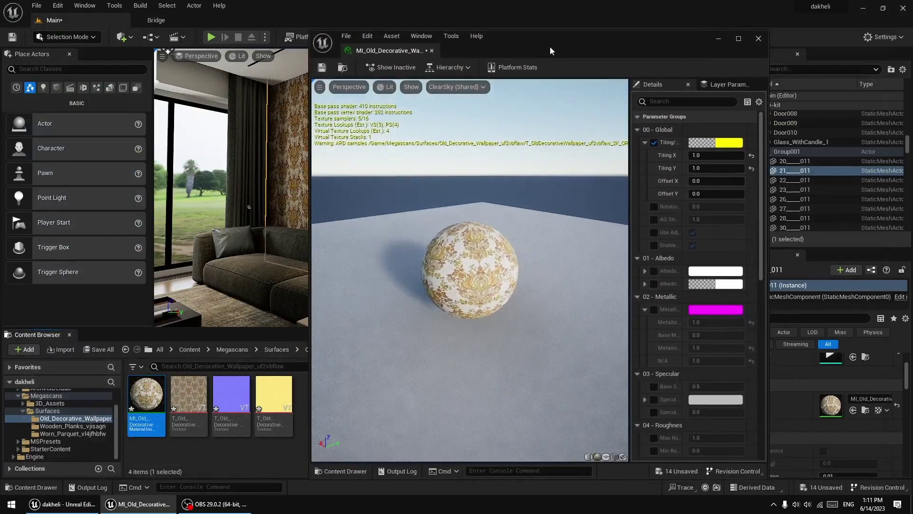
left_click_drag(550, 47, 692, 48)
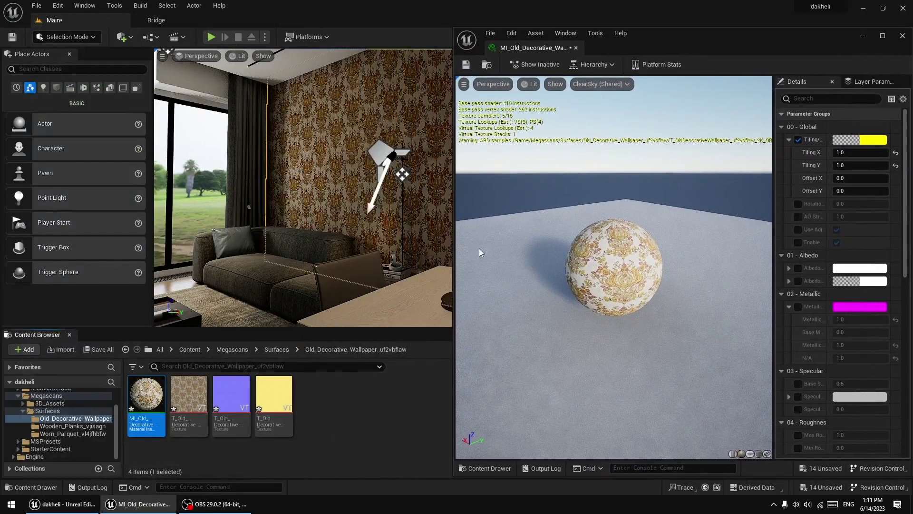
Try 2.0 for wallpaper Tiling X and Y, then settle on 6.0 for both
left_click(425, 394)
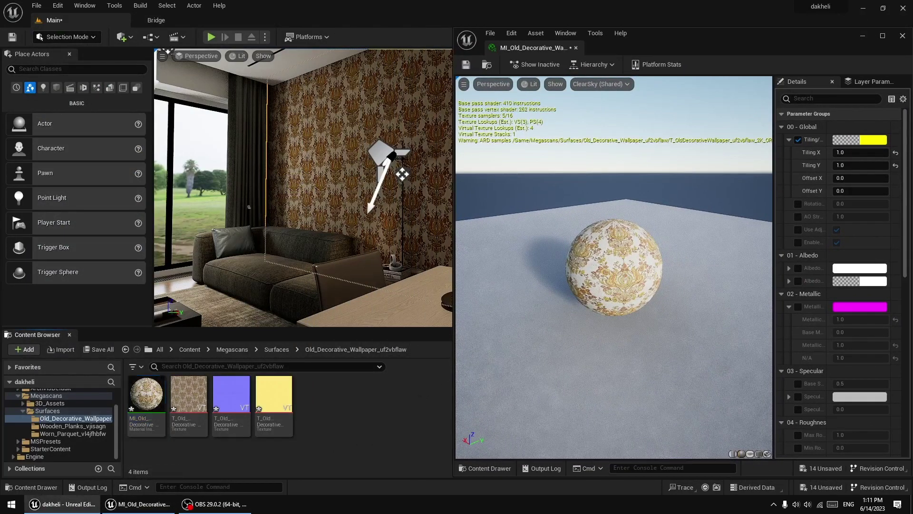
left_click_drag(588, 290, 628, 270)
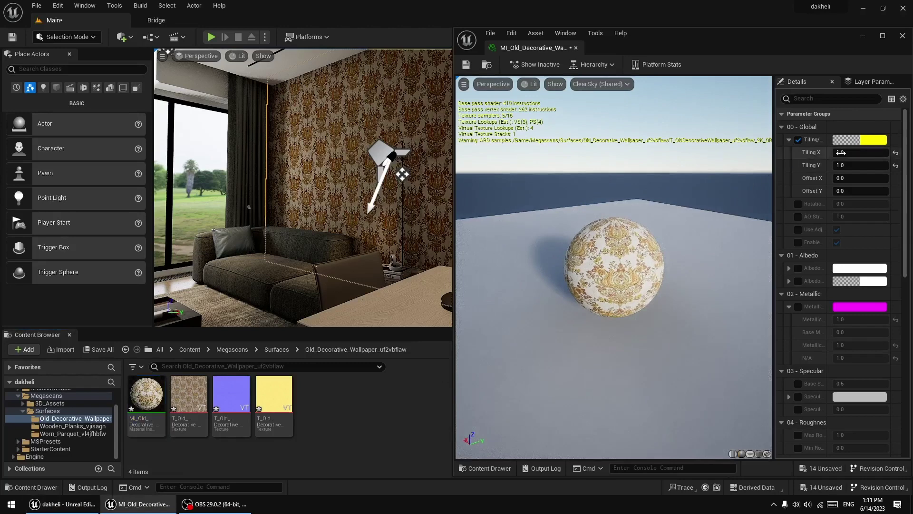
left_click(857, 152)
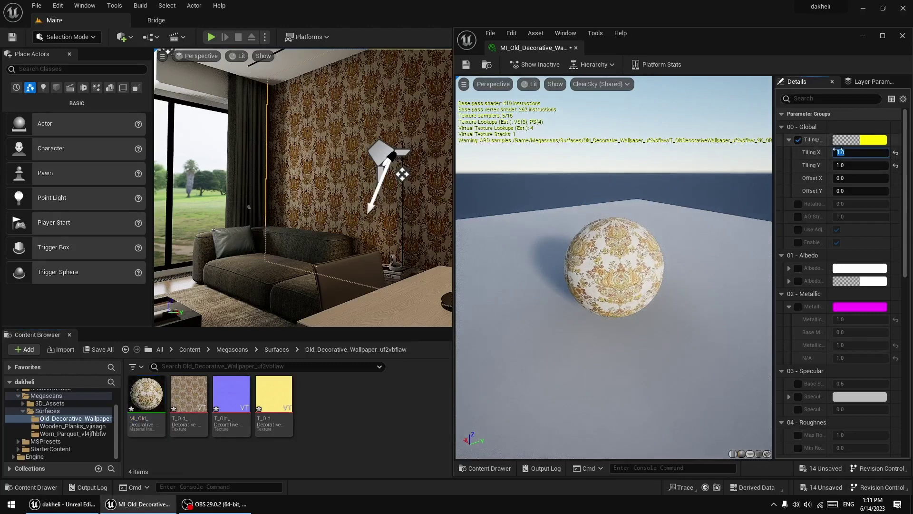
type("2")
key("Return")
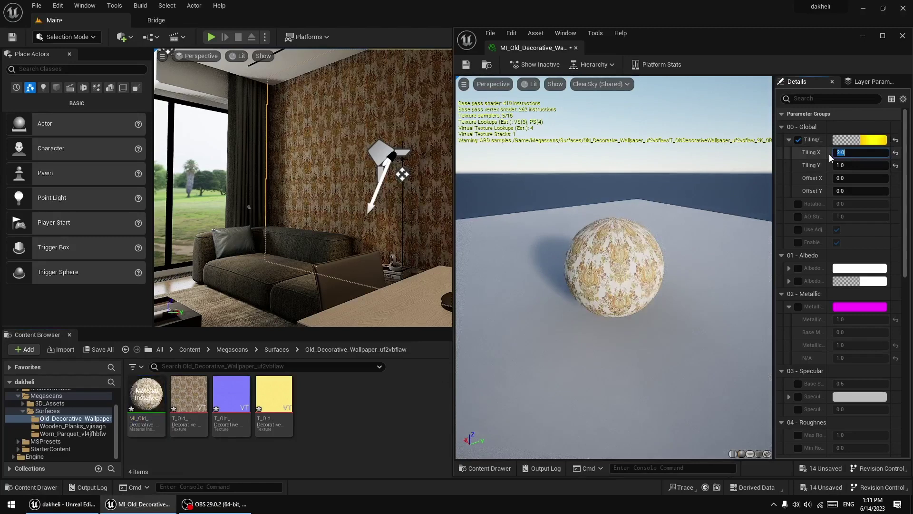
left_click(854, 166)
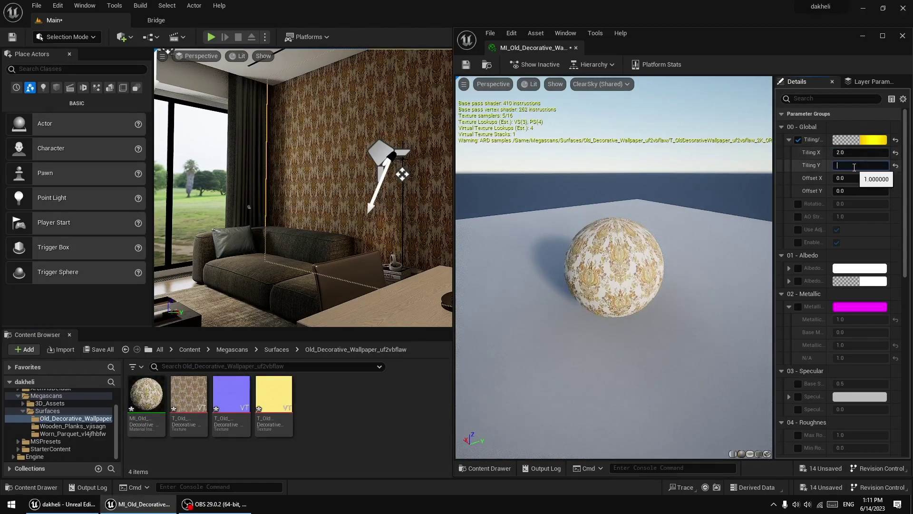
type("2")
key("Return")
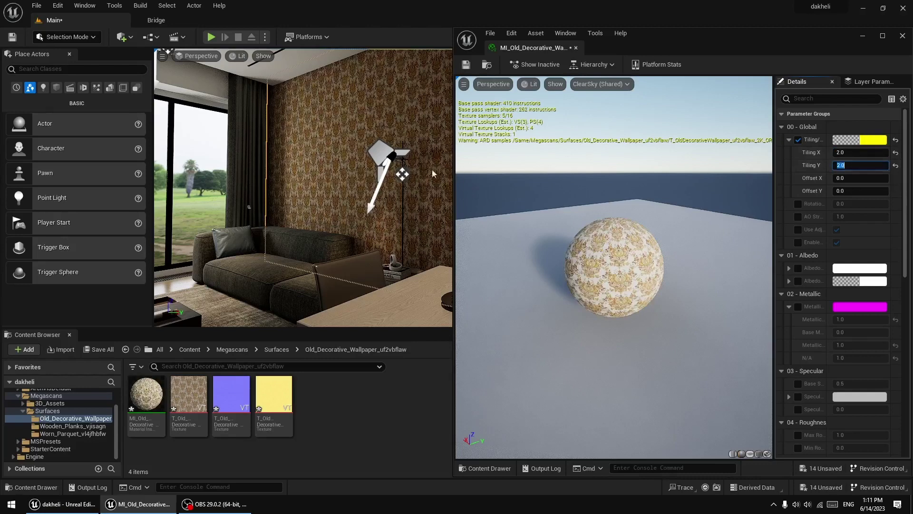
left_click(853, 153)
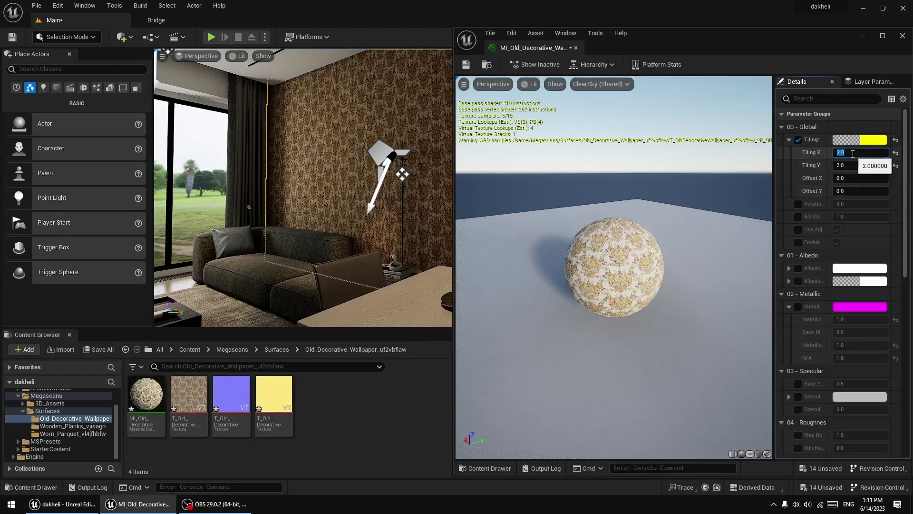
type("6")
key("Return")
left_click(858, 167)
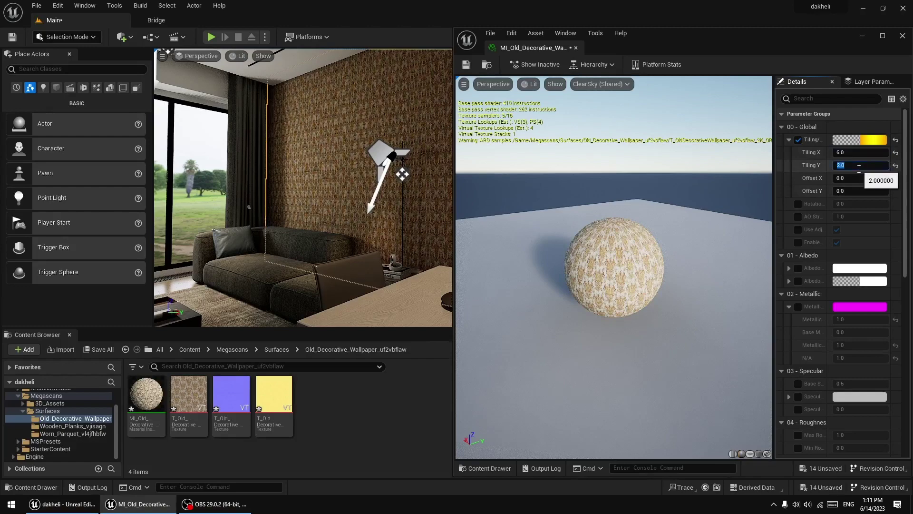
type("6")
key("Return")
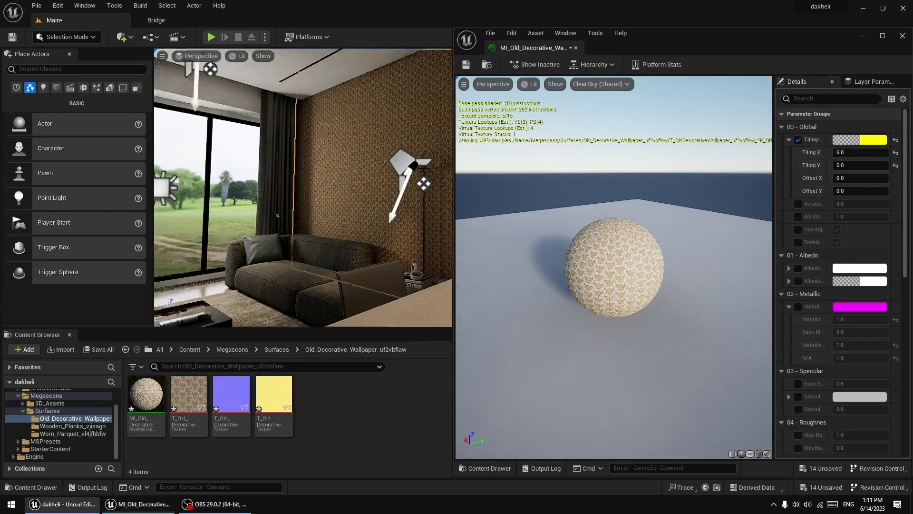
mouse_move(304, 191)
right_mouse_down()
mouse_move(314, 190)
mouse_move(280, 190)
mouse_move(324, 190)
mouse_move(288, 190)
right_mouse_up()
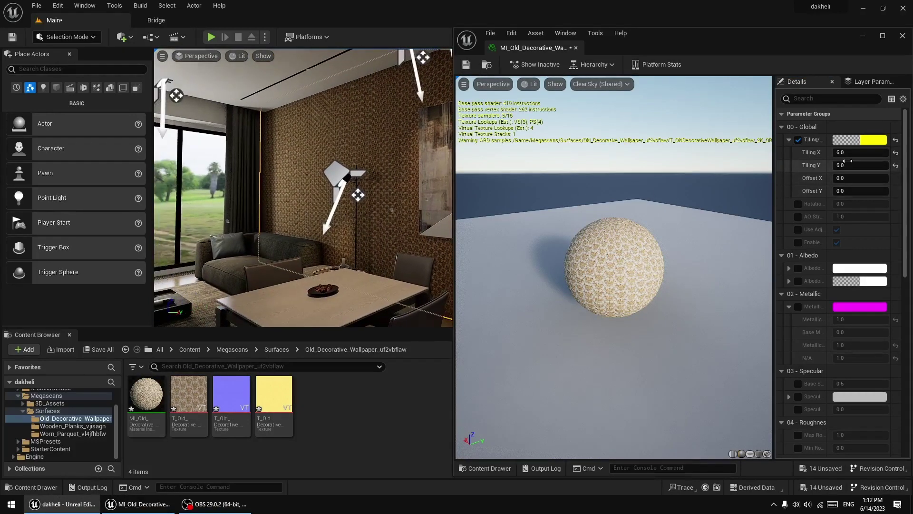
Experiment with wallpaper Tiling X and Y values of 0, 1.0, 0.5 and 0.1
left_click(861, 152)
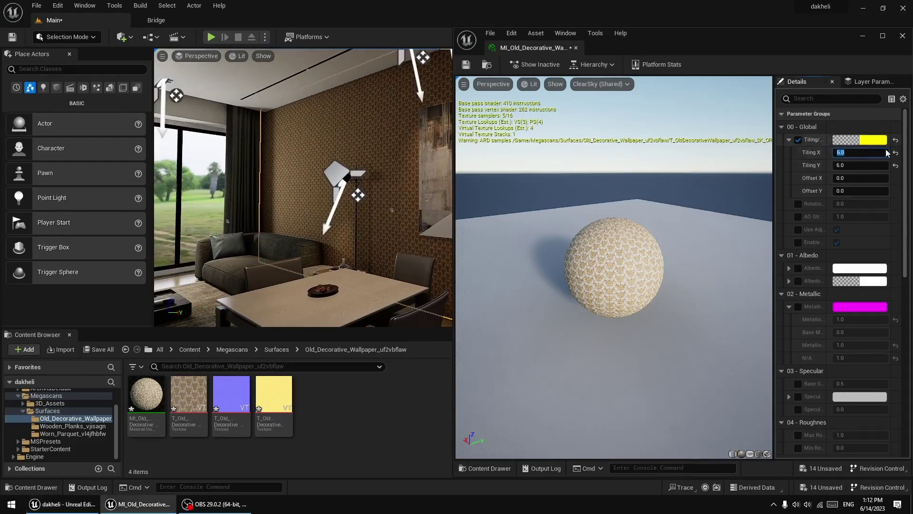
type("0")
key("Return")
left_click(895, 167)
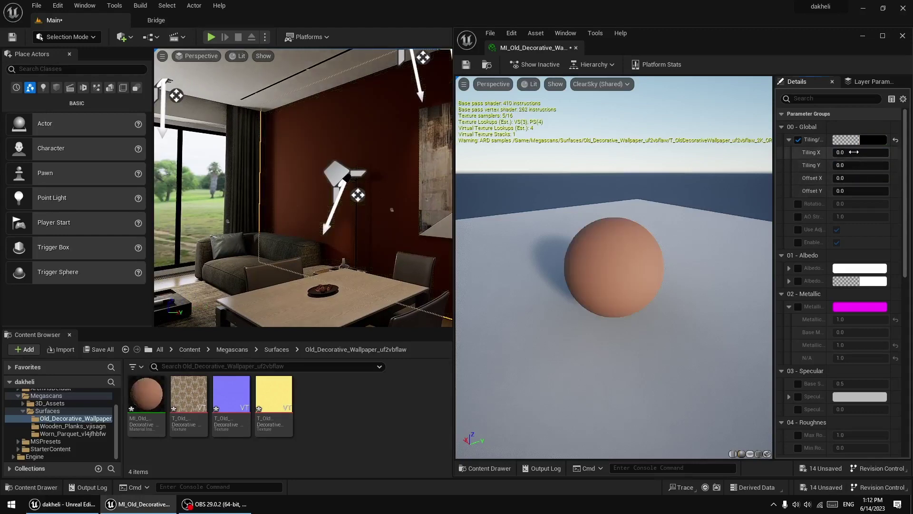
left_click(854, 153)
key("Return")
left_click(863, 165)
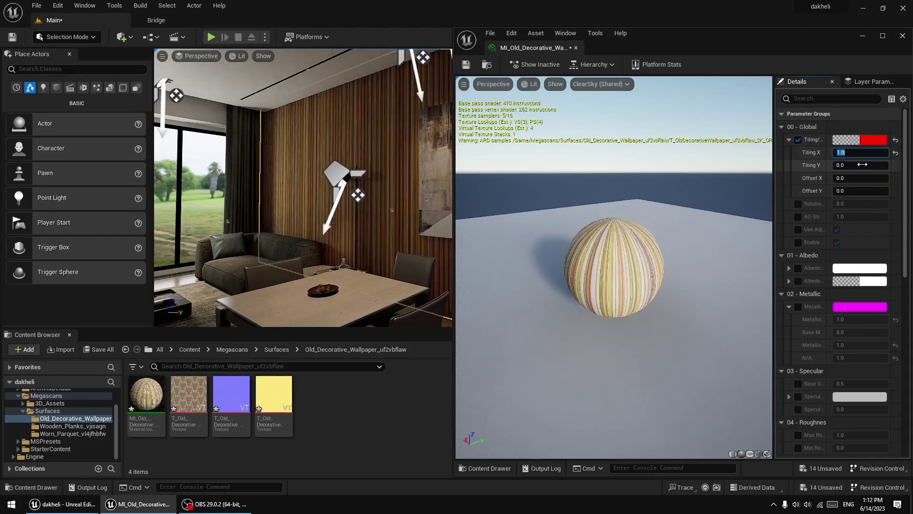
type("1")
key("Return")
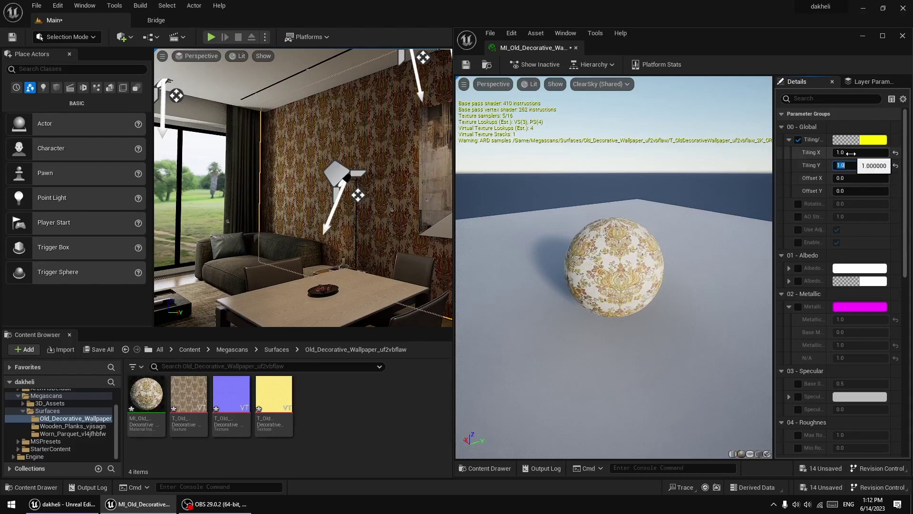
left_click(851, 153)
key("Return")
left_click(851, 167)
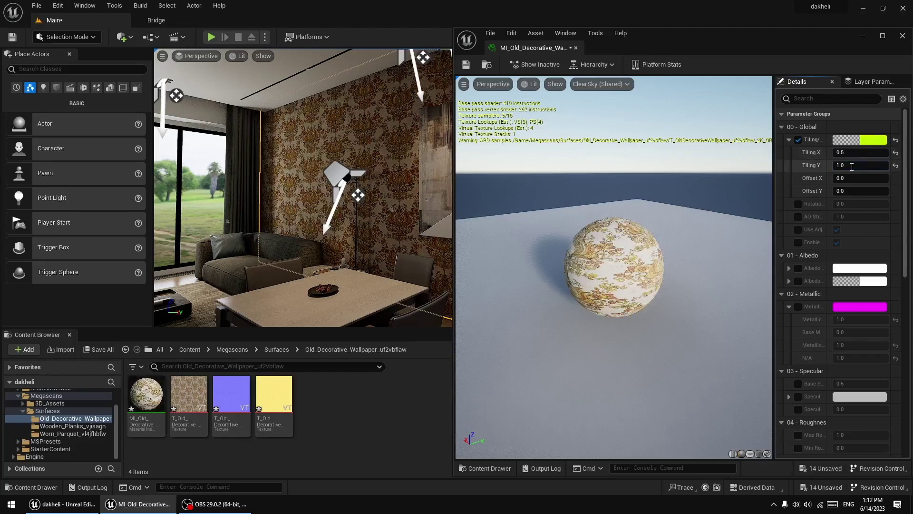
type("5")
key("Return")
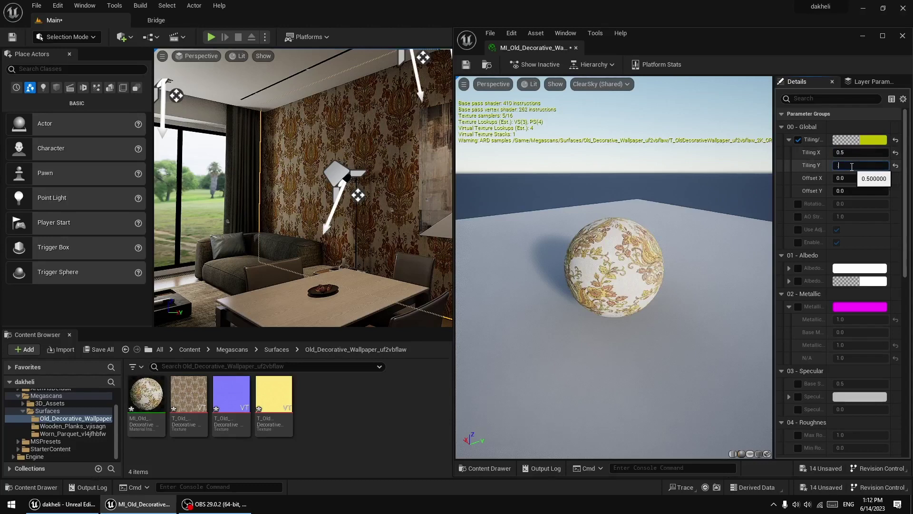
type(".1")
key("Return")
left_click(860, 153)
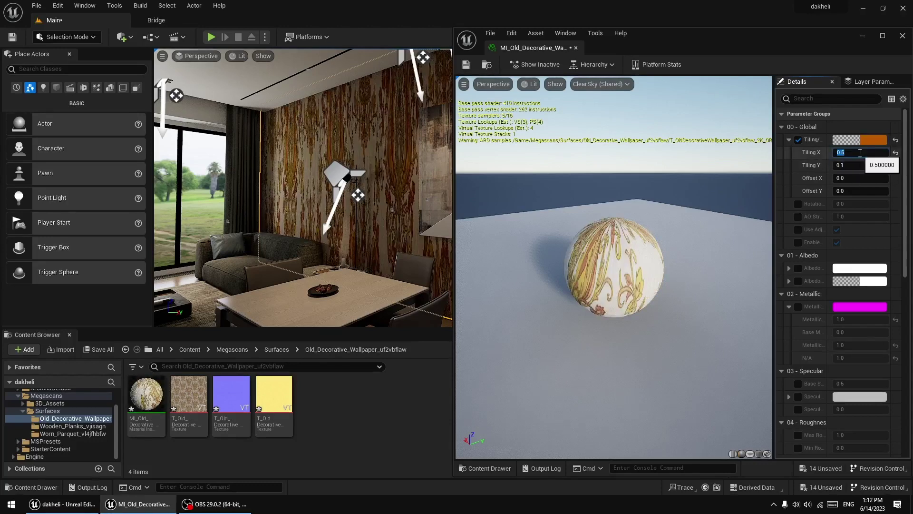
type("1")
type("0.1")
key("Return")
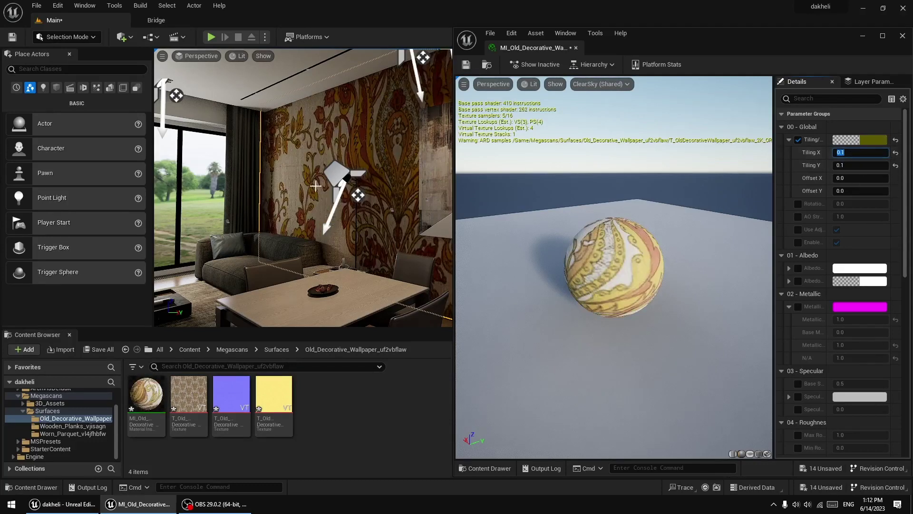
Set Tiling X and Y to 2.0, then return both to 1.0
left_click(860, 152)
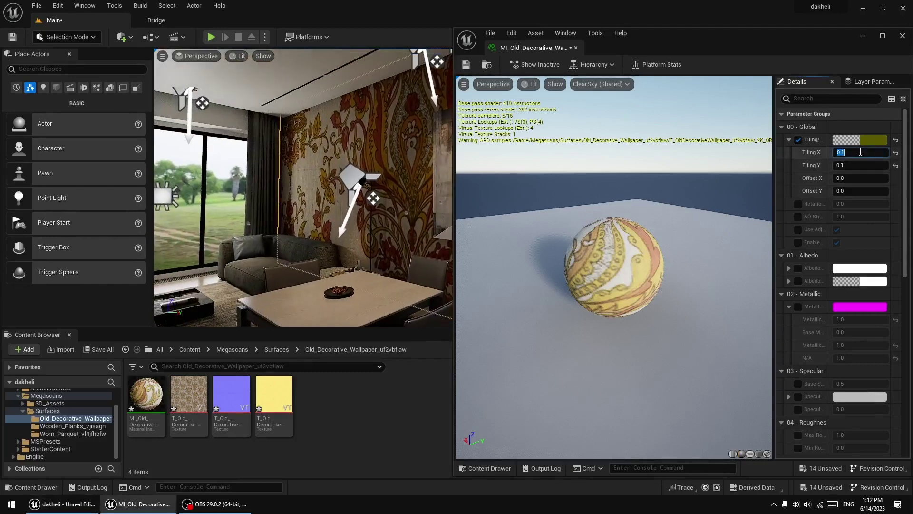
type("2")
key("Return")
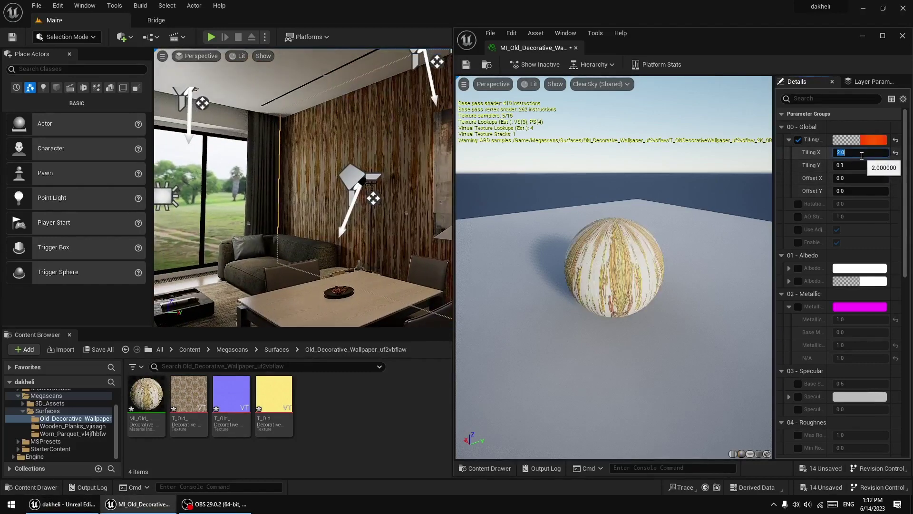
left_click(861, 165)
type("2")
key("Return")
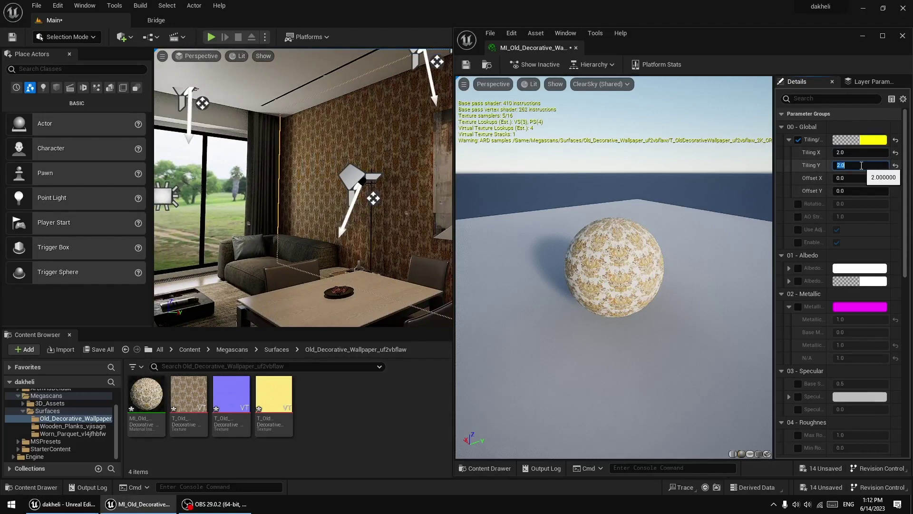
left_click(857, 152)
type("1")
key("Return")
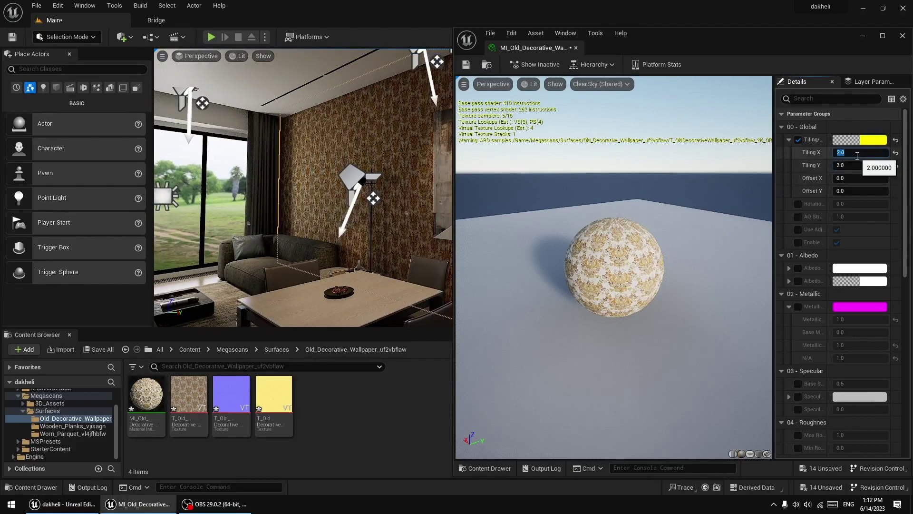
left_click(851, 165)
type("1")
key("Return")
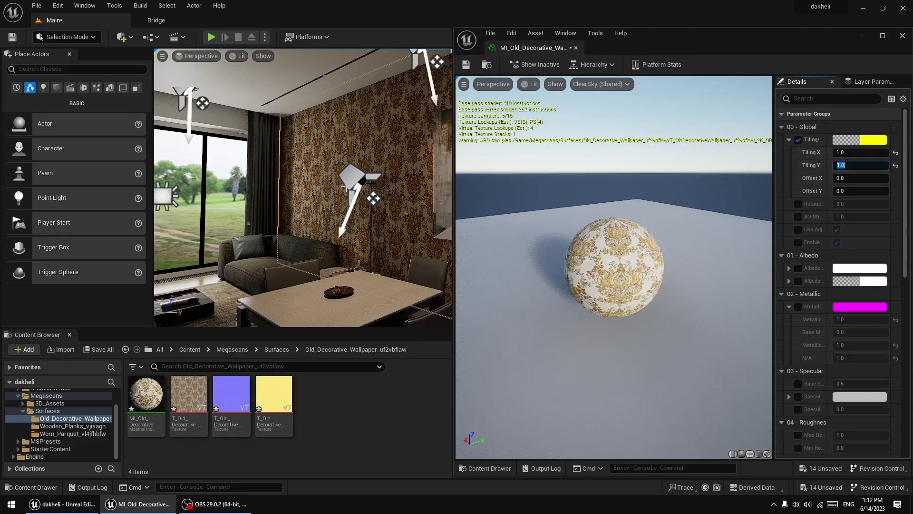
Drag the wallpaper's Offset X to about 0.528 to shift the pattern horizontally
right_click_drag(285, 191, 333, 190)
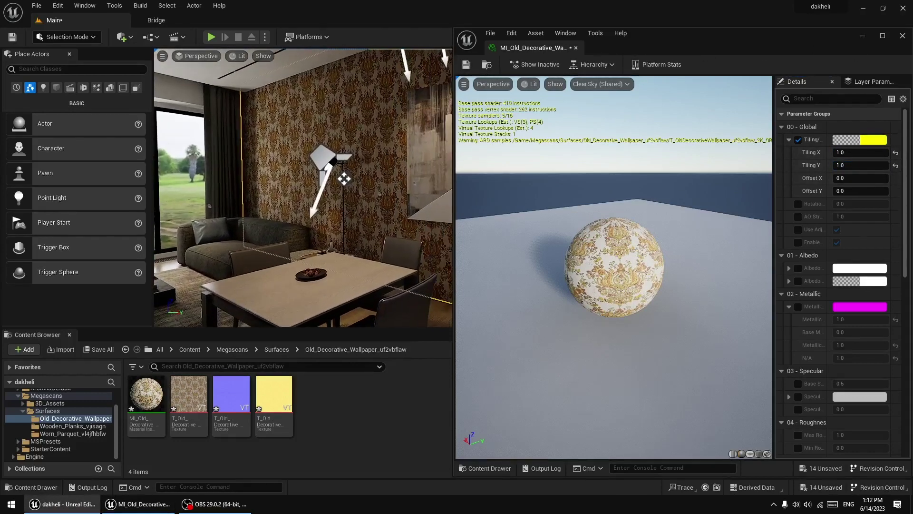
mouse_move(856, 178)
left_mouse_down()
mouse_move(898, 178)
mouse_move(846, 178)
left_mouse_up()
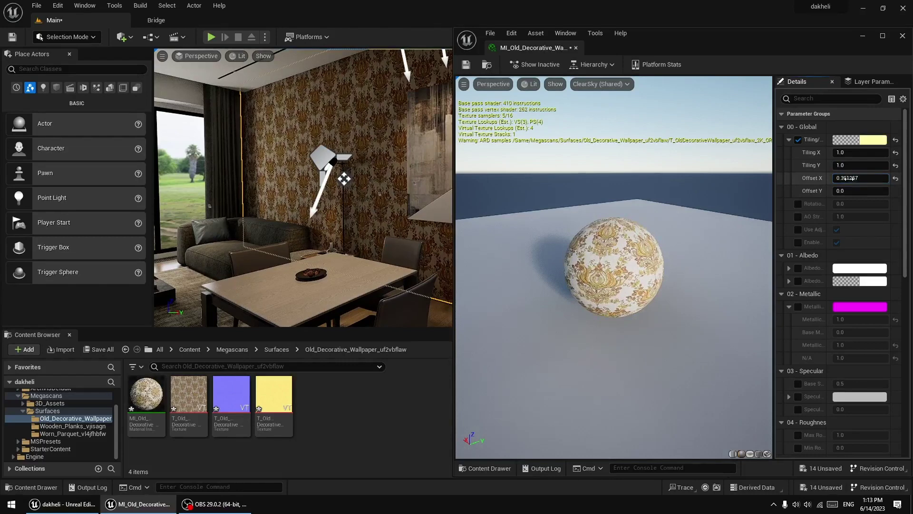
left_click_drag(717, 48, 457, 48)
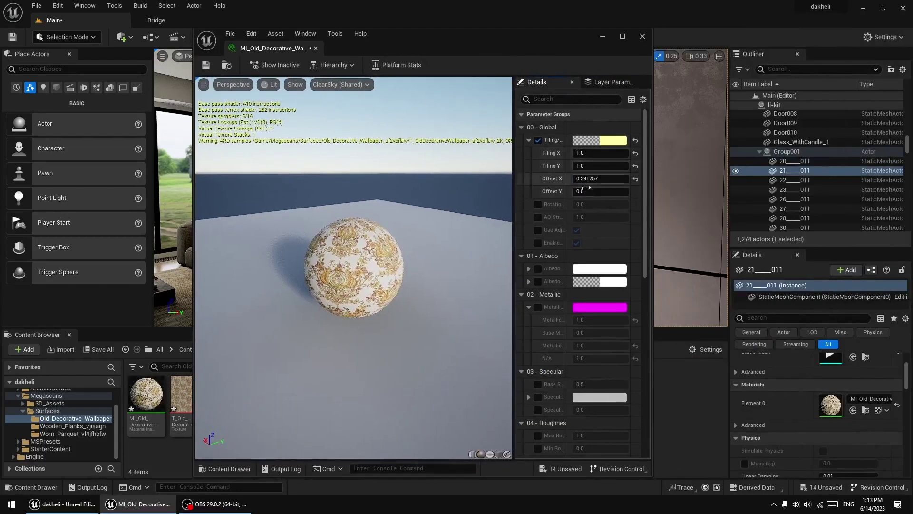
left_click_drag(586, 179, 570, 180)
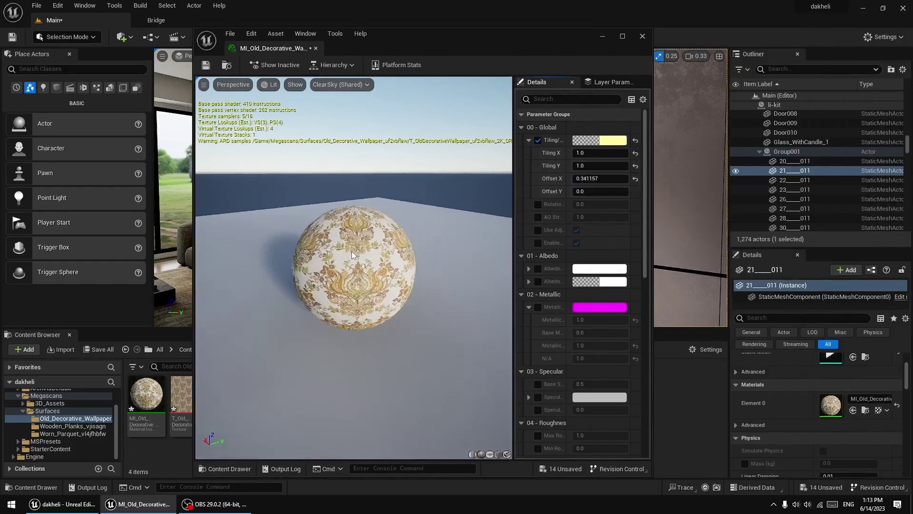
scroll(352, 251, "up", 5)
left_click_drag(588, 177, 564, 179)
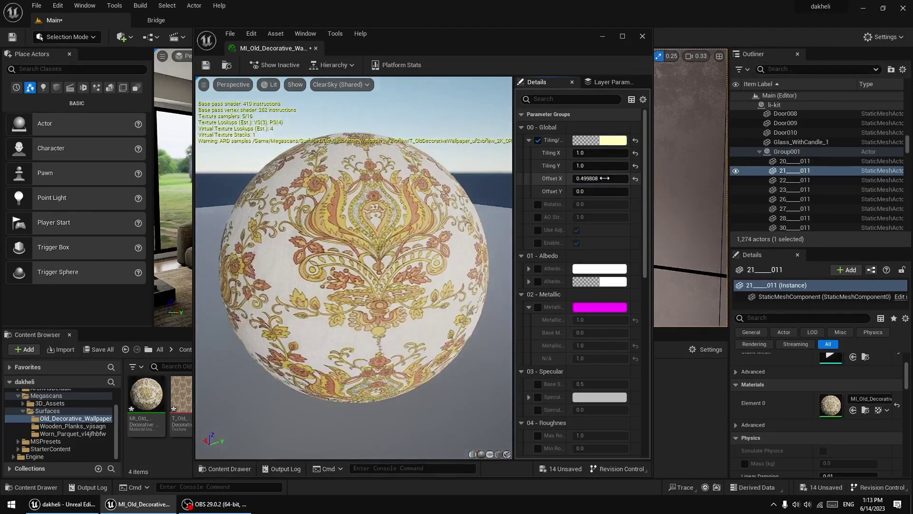
Drag the wallpaper's Offset Y to about 0.202 to shift the pattern vertically
mouse_move(600, 192)
left_mouse_down()
mouse_move(613, 192)
mouse_move(604, 191)
left_mouse_up()
left_click_drag(354, 266, 354, 304)
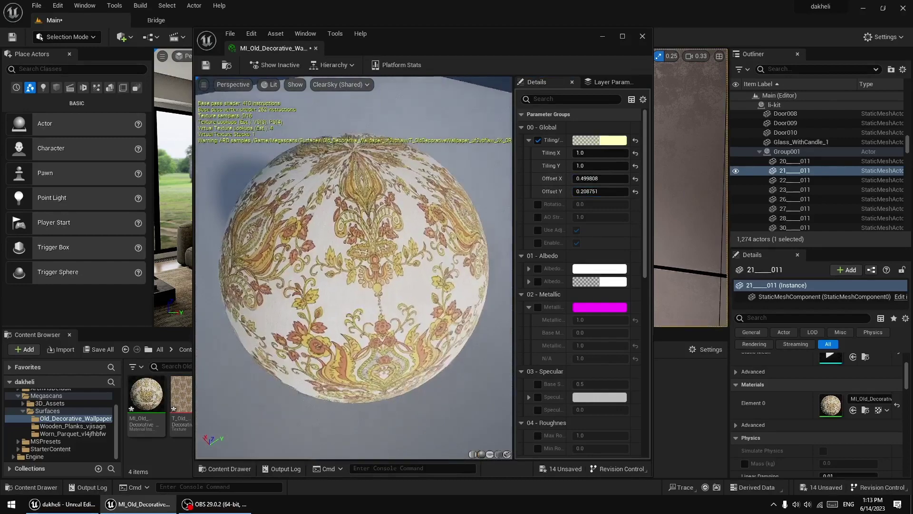
mouse_move(410, 33)
left_mouse_down()
mouse_move(716, 50)
mouse_move(630, 30)
mouse_move(637, 48)
left_mouse_up()
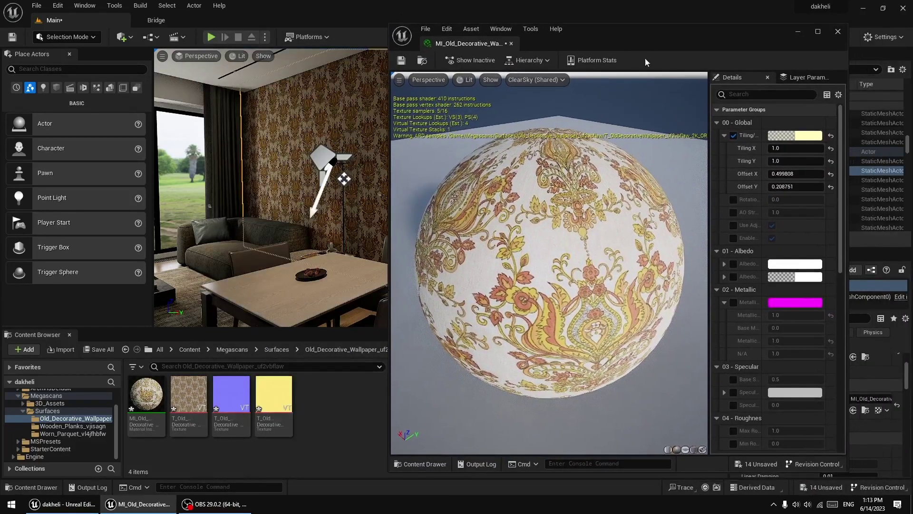
mouse_move(775, 187)
left_mouse_down()
mouse_move(808, 187)
mouse_move(745, 186)
left_mouse_up()
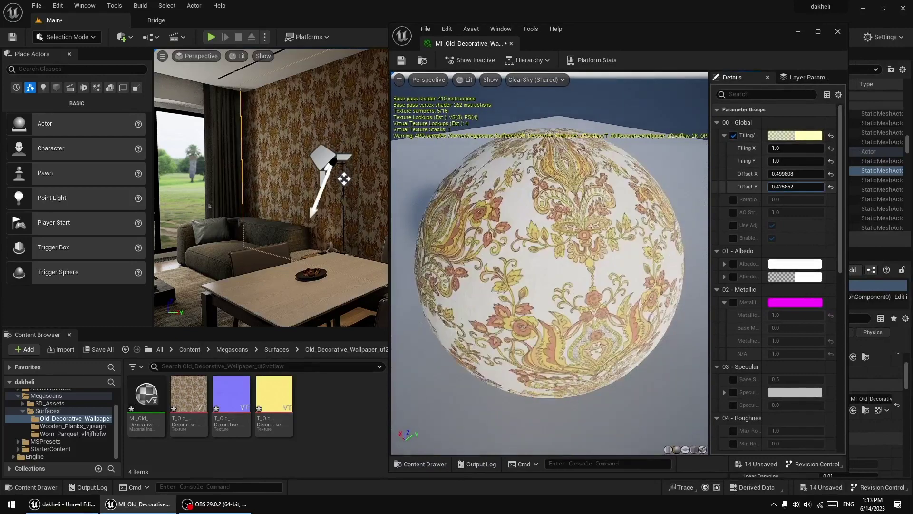
left_click_drag(780, 186, 467, 196)
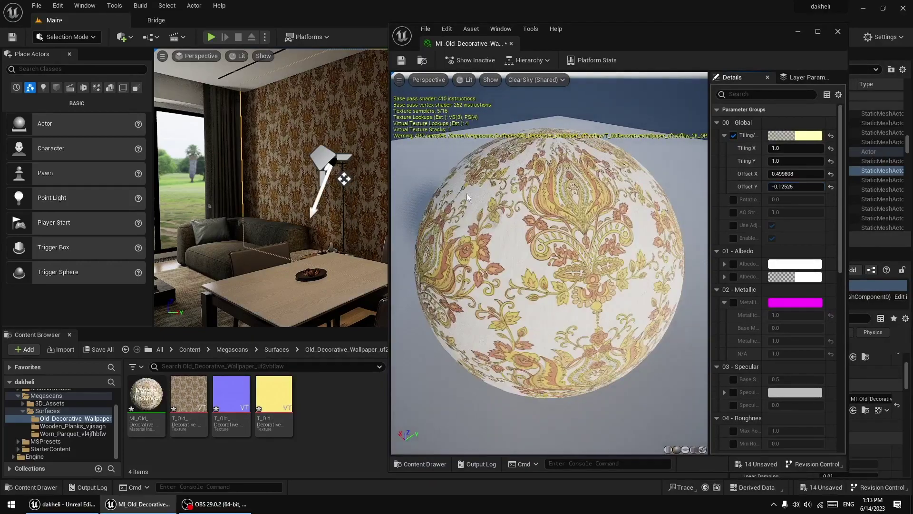
mouse_move(795, 187)
left_mouse_down()
mouse_move(742, 186)
mouse_move(813, 186)
mouse_move(779, 174)
mouse_move(813, 174)
left_mouse_up()
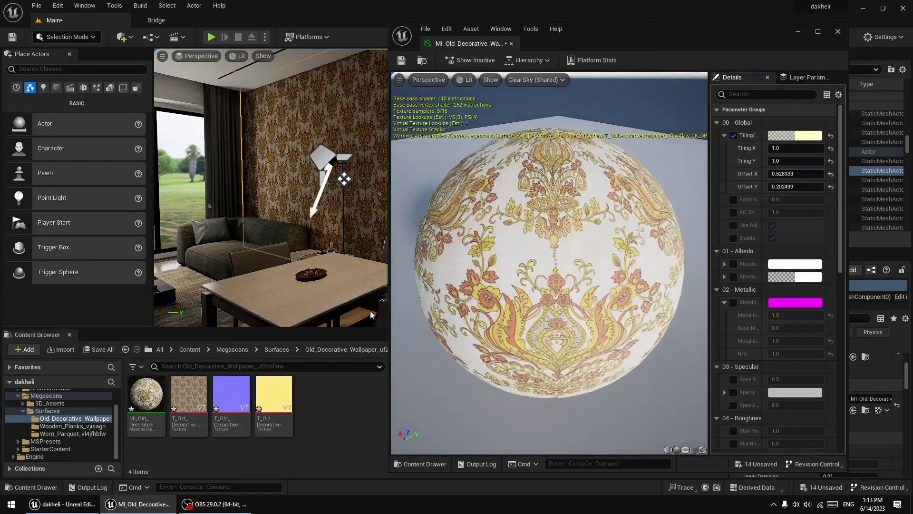
Dock the material editor into the main window and check the Wooden Floor download in Quixel Bridge
left_click(174, 24)
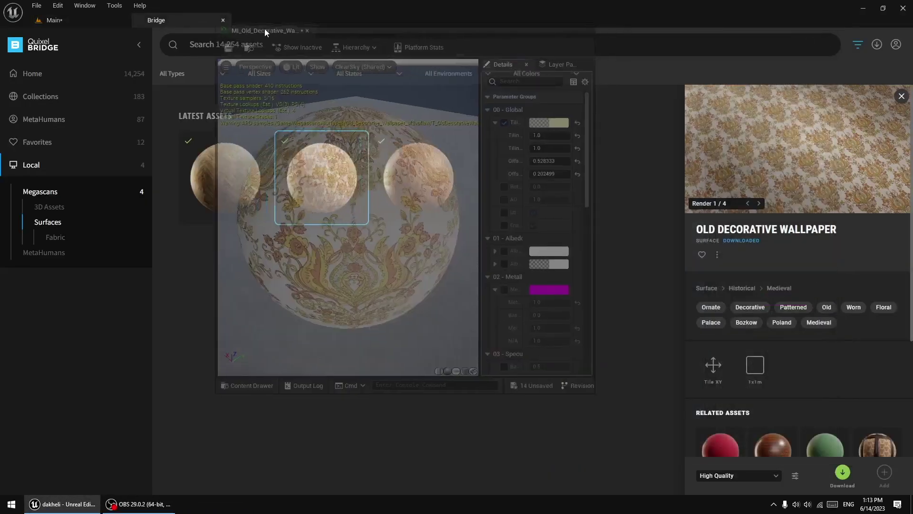
left_click_drag(478, 47, 265, 24)
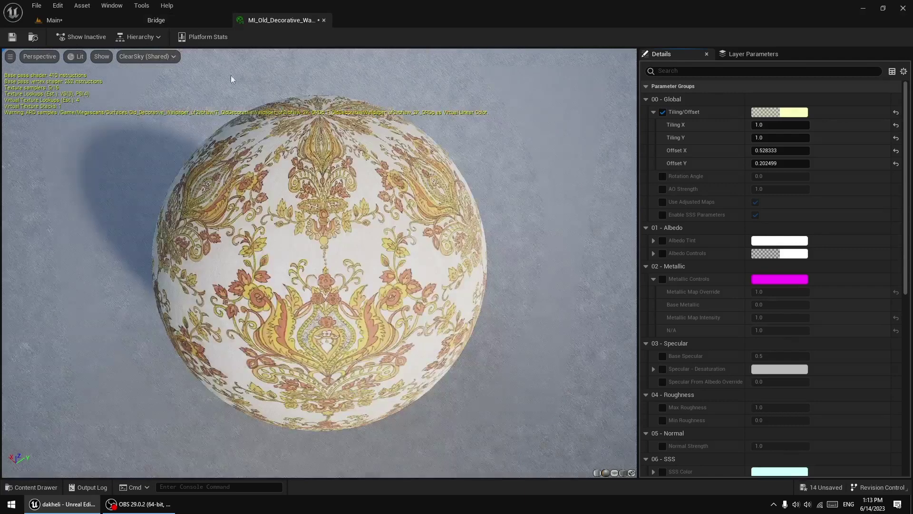
left_click(219, 20)
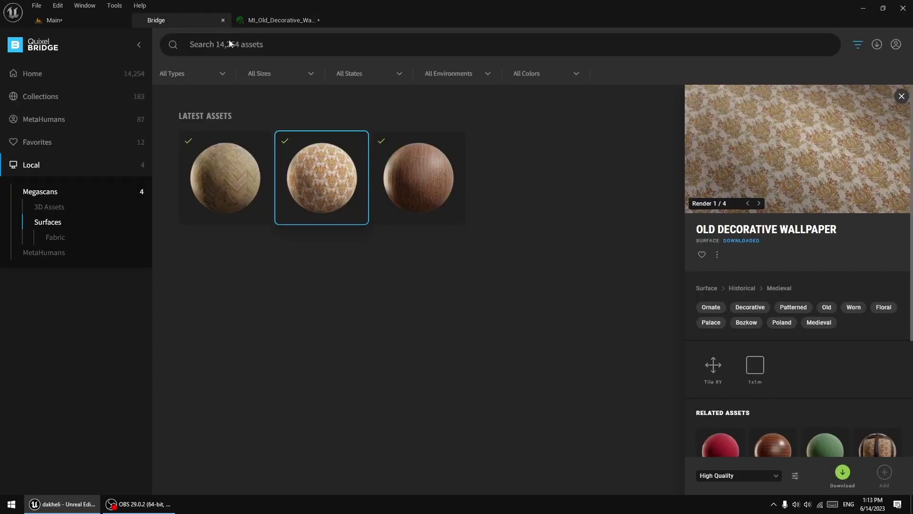
left_click(876, 46)
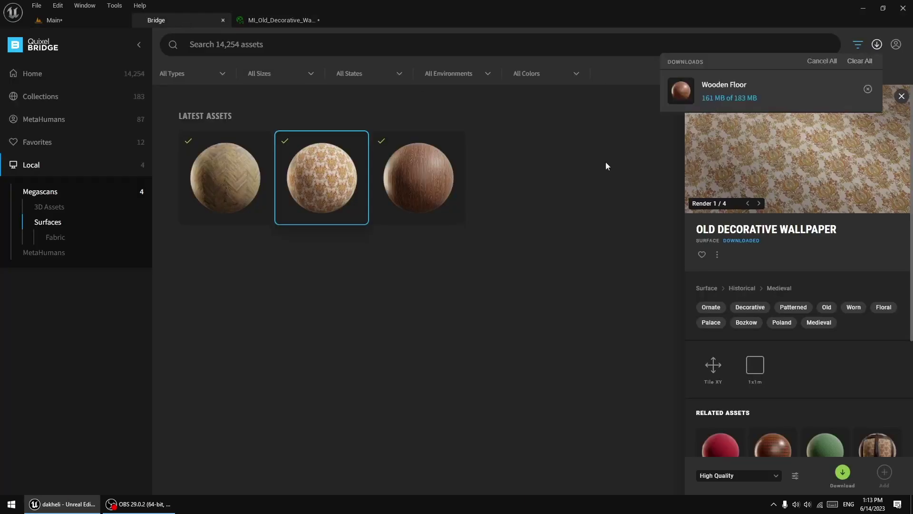
left_click(50, 20)
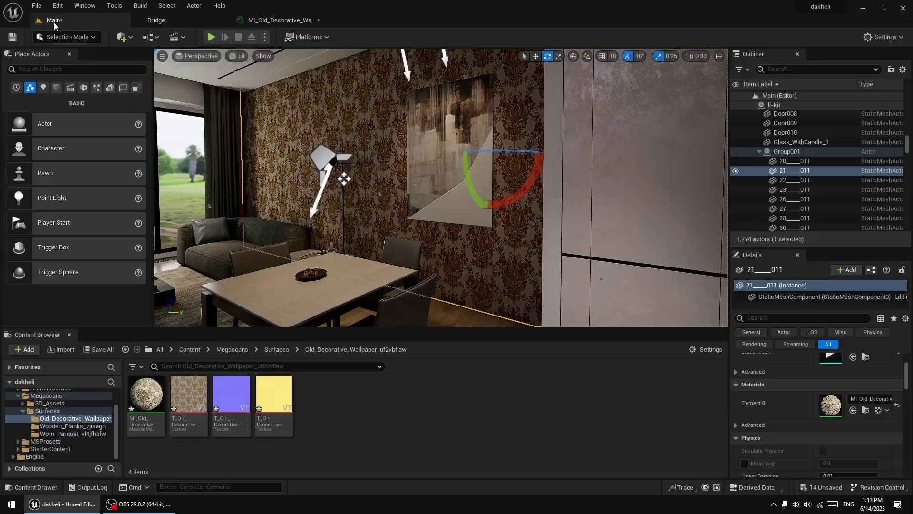
right_click_drag(414, 249, 413, 249)
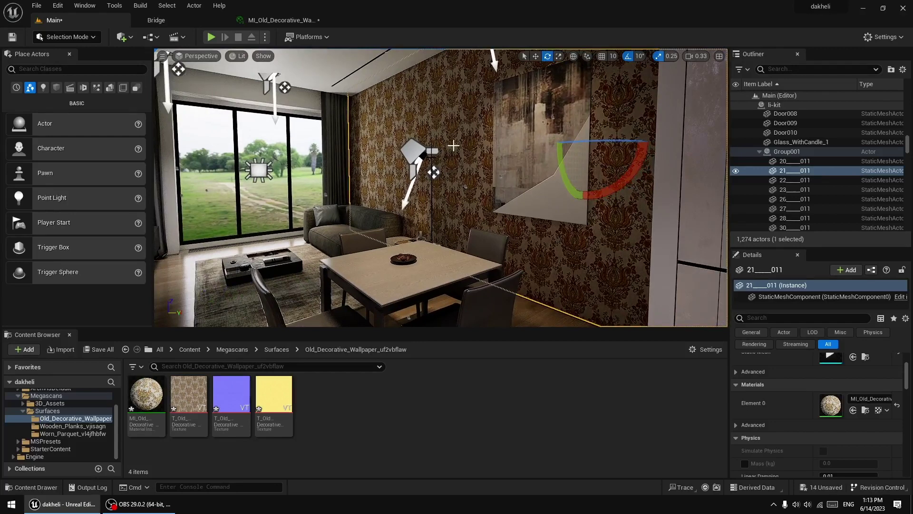
Reopen the wallpaper instance editor, orbit its preview sphere, and pull it out as a floating window
left_click(278, 20)
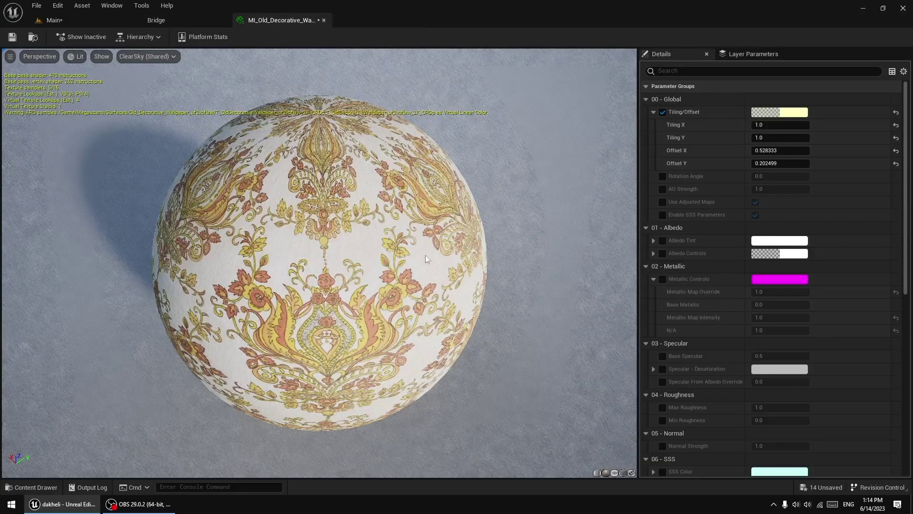
scroll(425, 259, "down", 3)
left_click_drag(425, 258, 321, 281)
scroll(321, 281, "up", 2)
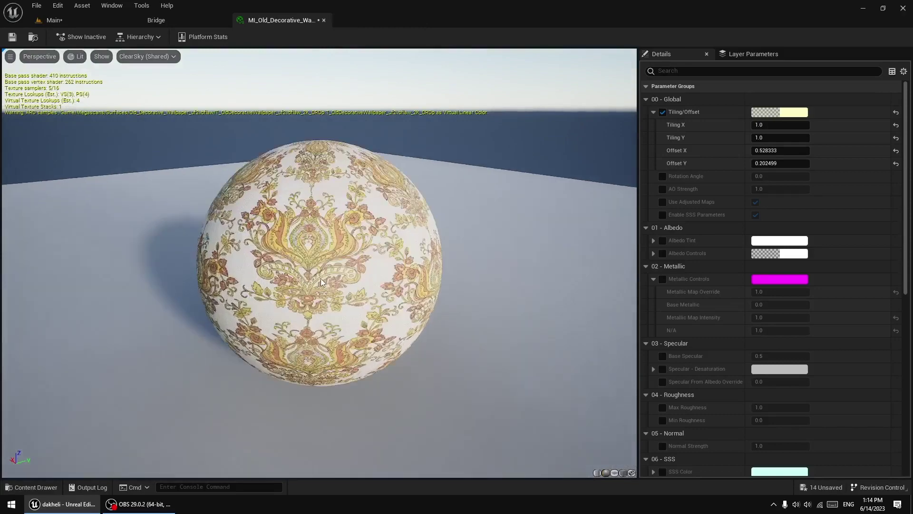
scroll(322, 283, "up", 2)
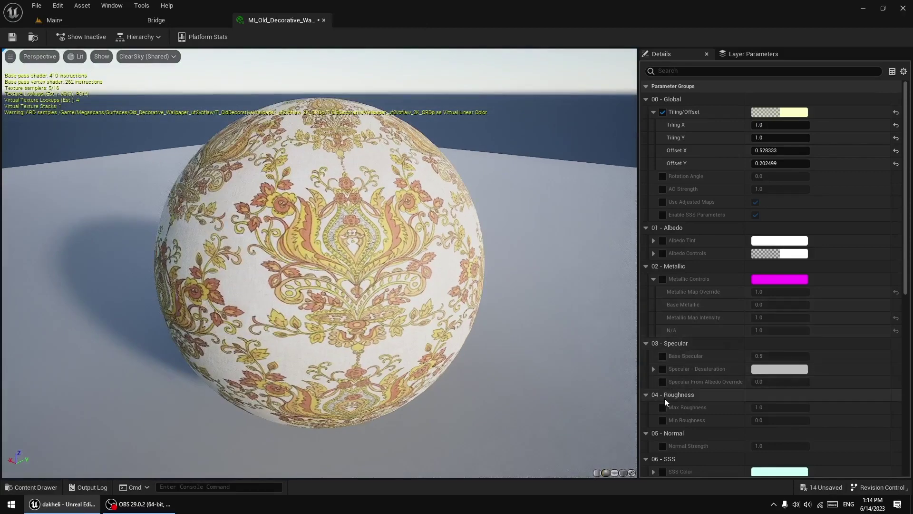
scroll(675, 404, "down", 2)
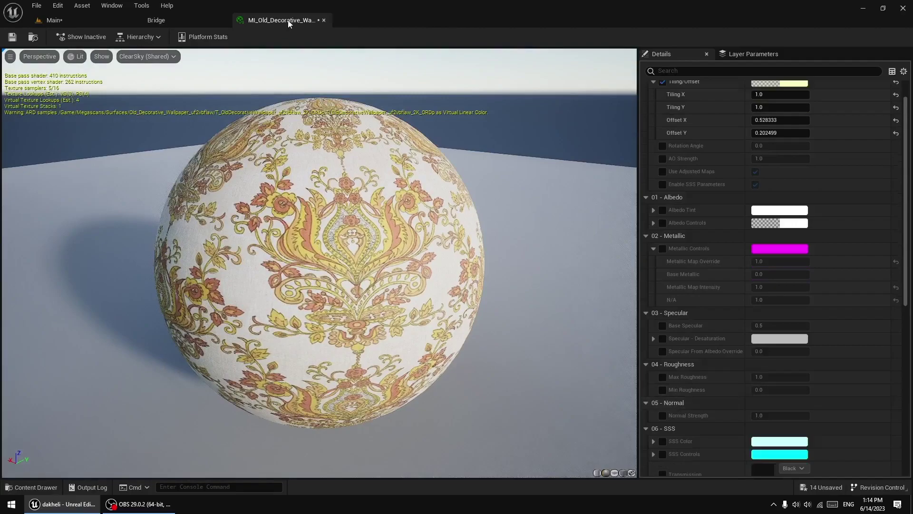
left_click_drag(288, 24, 376, 141)
Show the main level, heighten the wallpaper editor window, and turn the view toward the lamp wall
left_click(75, 19)
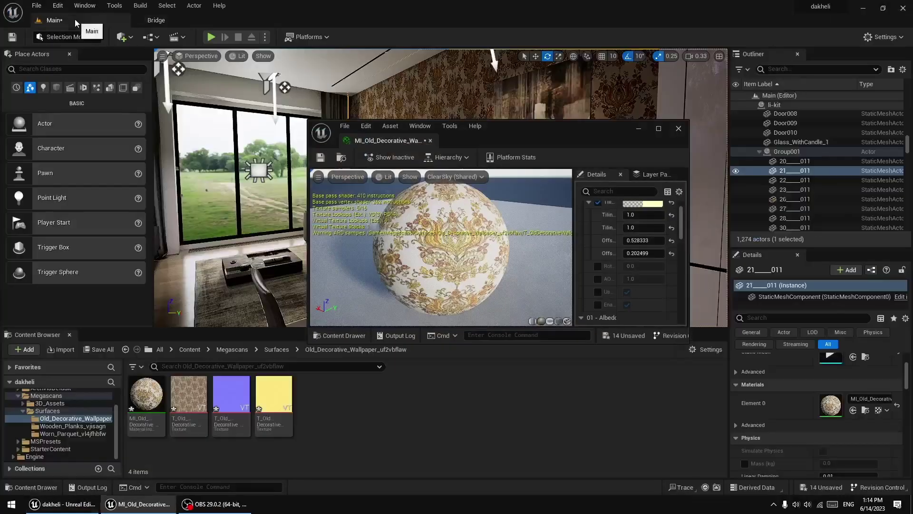
left_click_drag(534, 120, 535, 67)
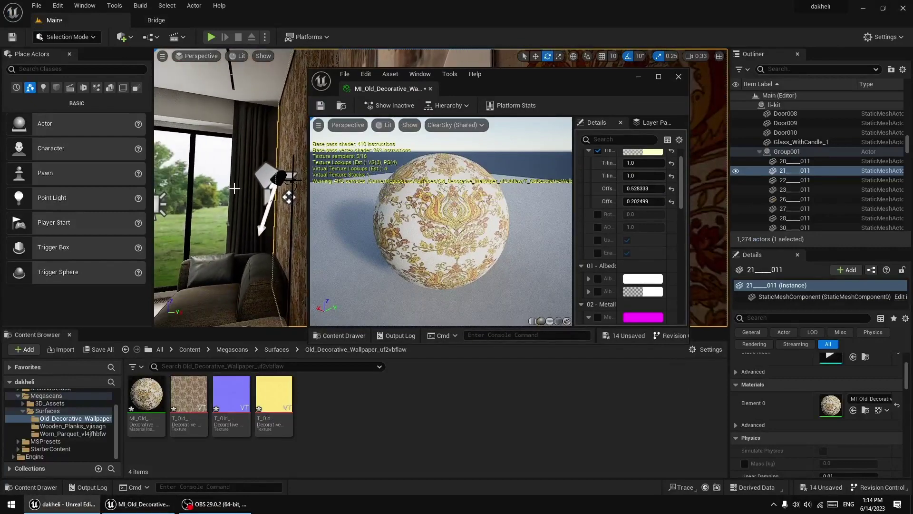
right_click_drag(296, 204, 296, 204)
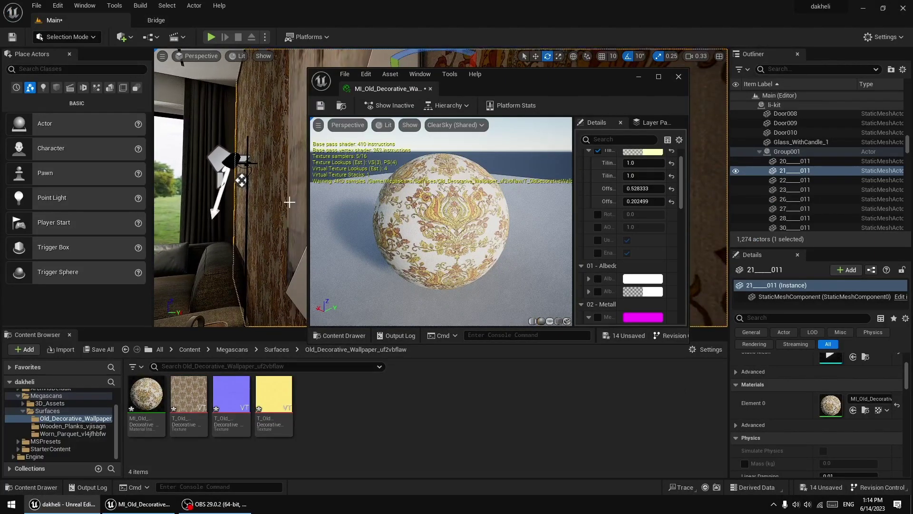
scroll(616, 265, "down", 3)
Enable the Max and Min Roughness overrides and try values such as 2, 5 and 0.1
scroll(617, 265, "down", 2)
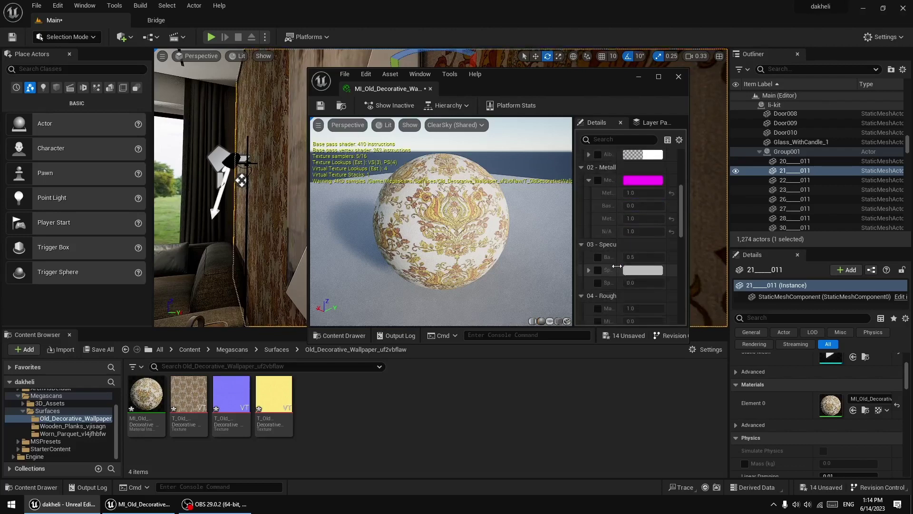
scroll(612, 273, "down", 2)
left_click(596, 264)
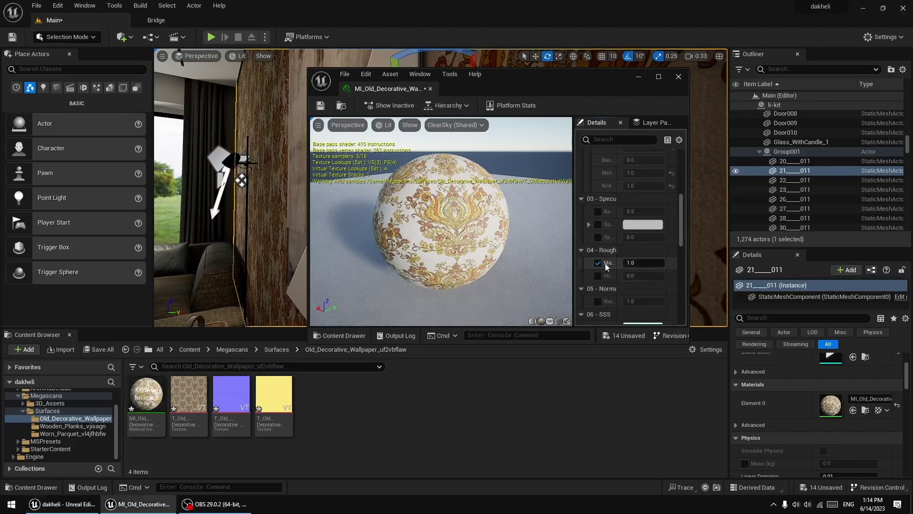
left_click(596, 276)
left_click(642, 262)
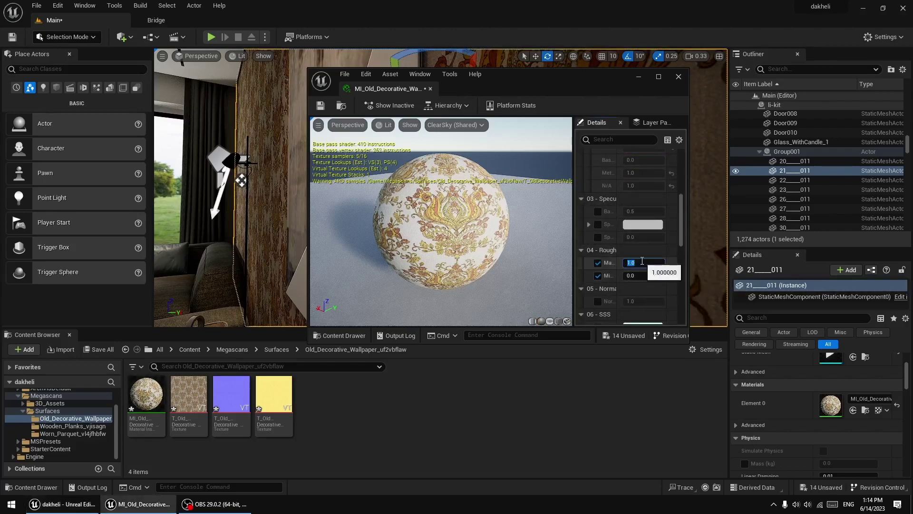
type("2")
left_click(642, 276)
type("2")
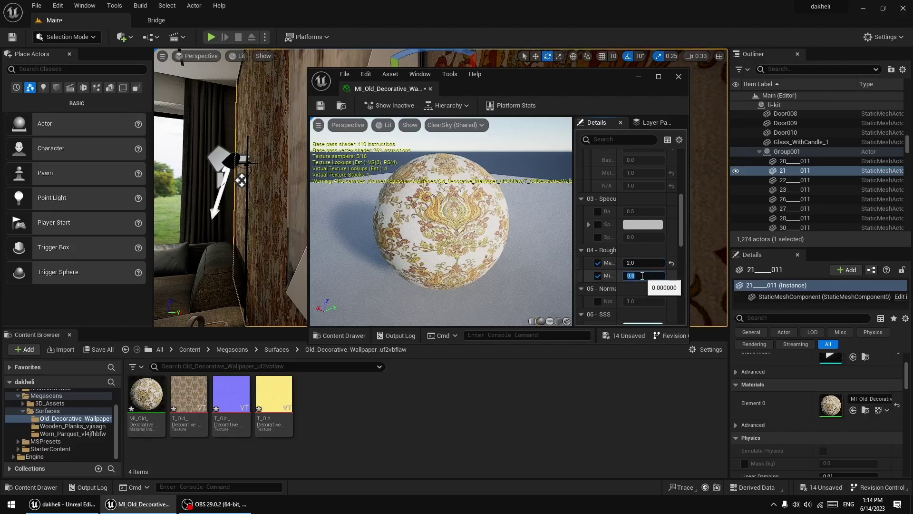
key("Return")
type("5")
left_click(643, 263)
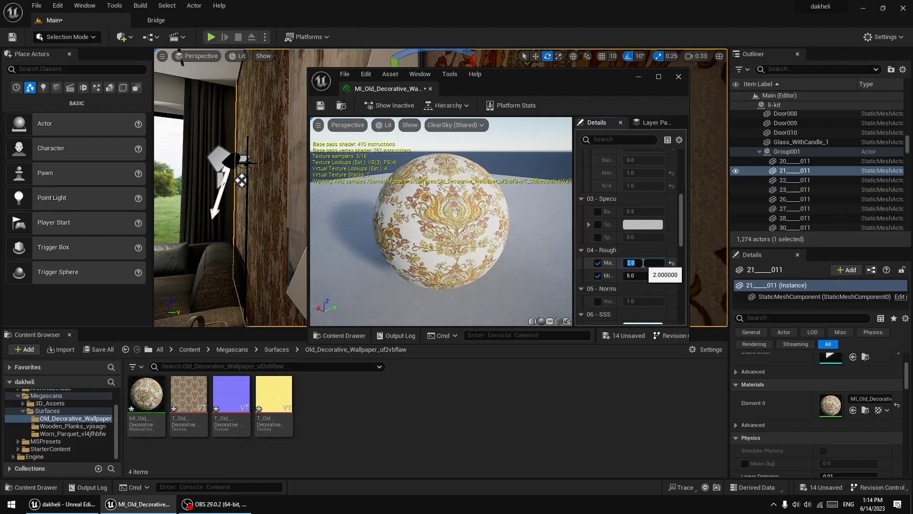
type("5")
key("Return")
type("0.1")
key("Return")
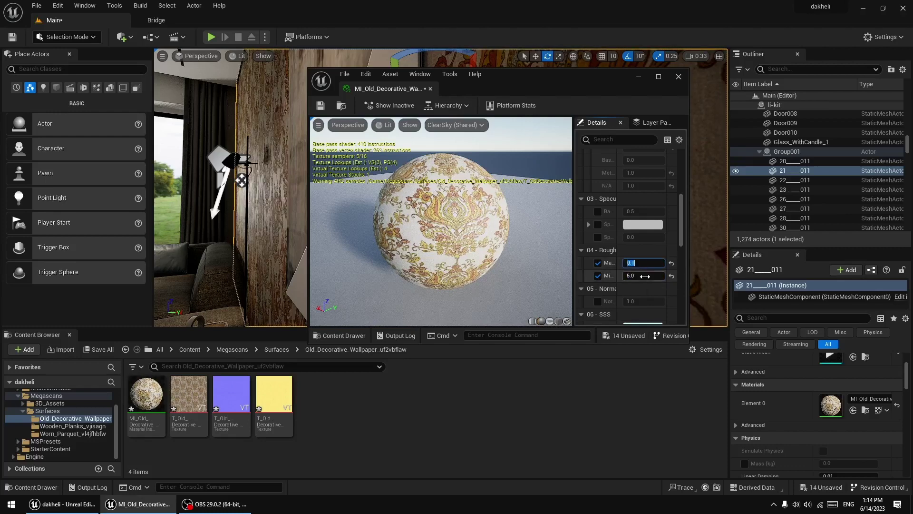
left_click(646, 276)
type("1")
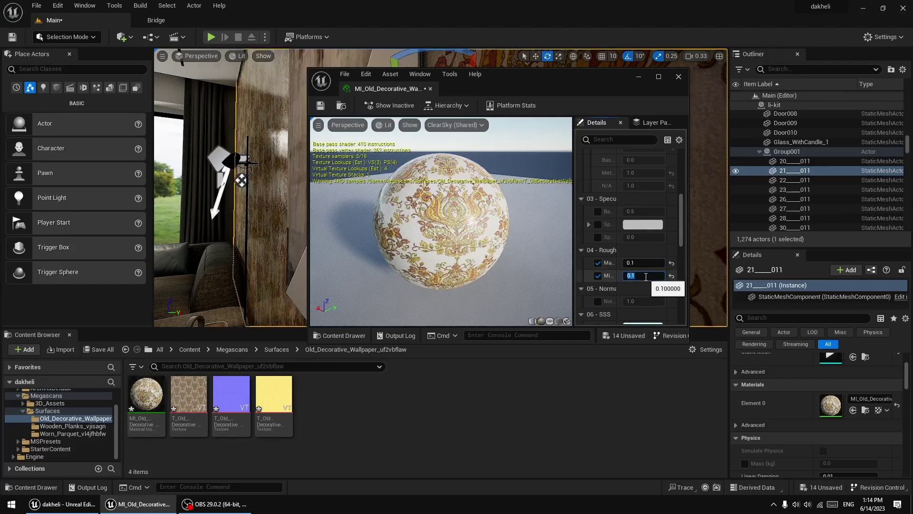
key("Return")
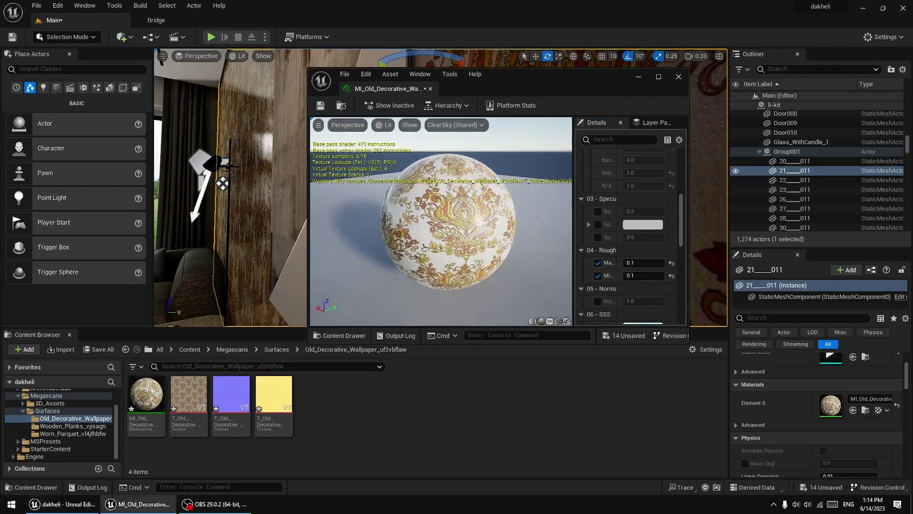
Try Min Roughness 3 and 5, then set both Min and Max Roughness to 0.0
left_click_drag(471, 213, 546, 123)
mouse_move(584, 78)
left_mouse_down()
mouse_move(698, 129)
mouse_move(678, 153)
left_mouse_up()
right_click_drag(333, 190, 266, 199)
left_click(780, 343)
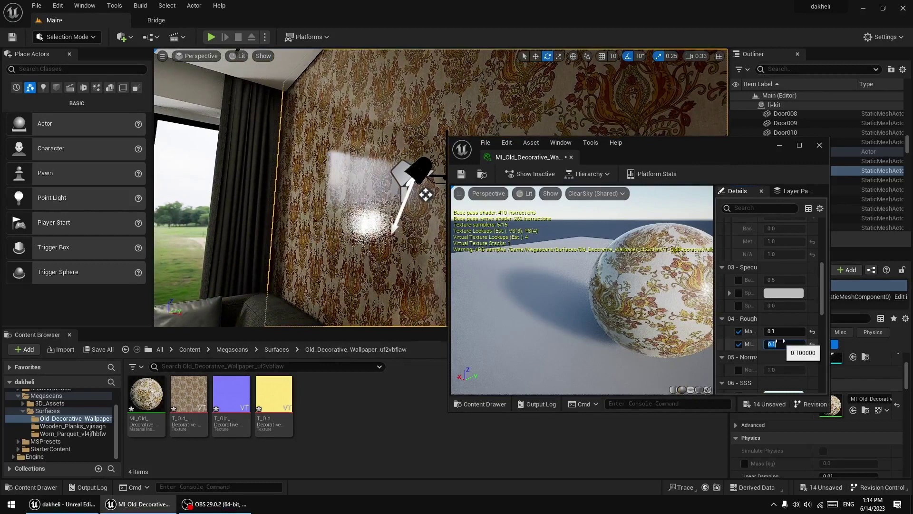
type("3")
key("Return")
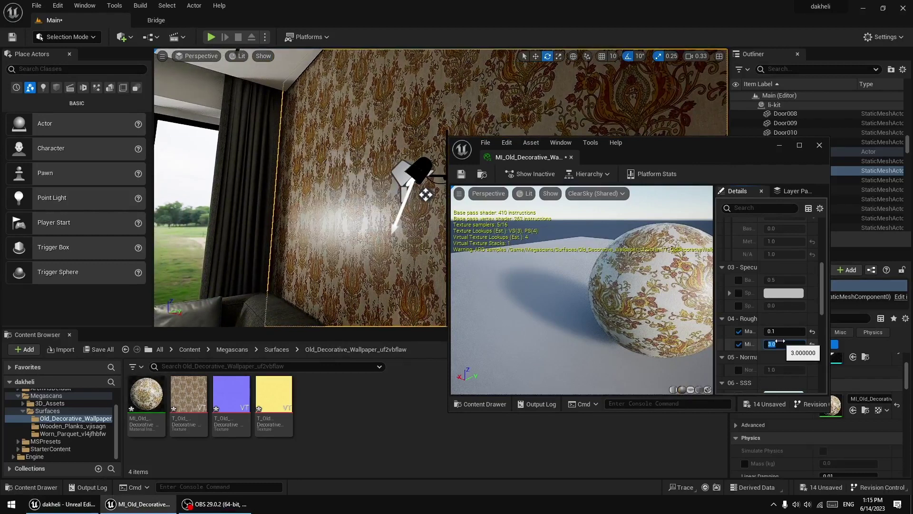
key("Return")
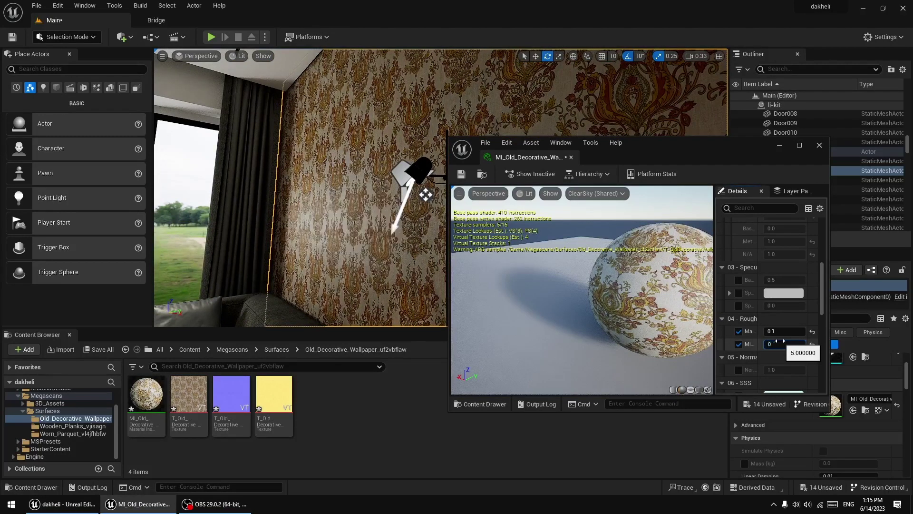
key("Return")
left_click(782, 331)
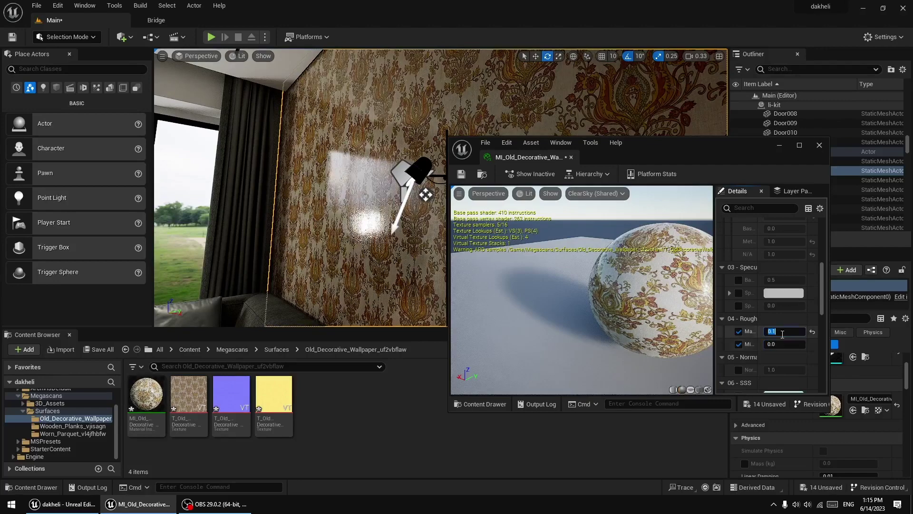
type("0")
key("Return")
right_click_drag(304, 190, 304, 191)
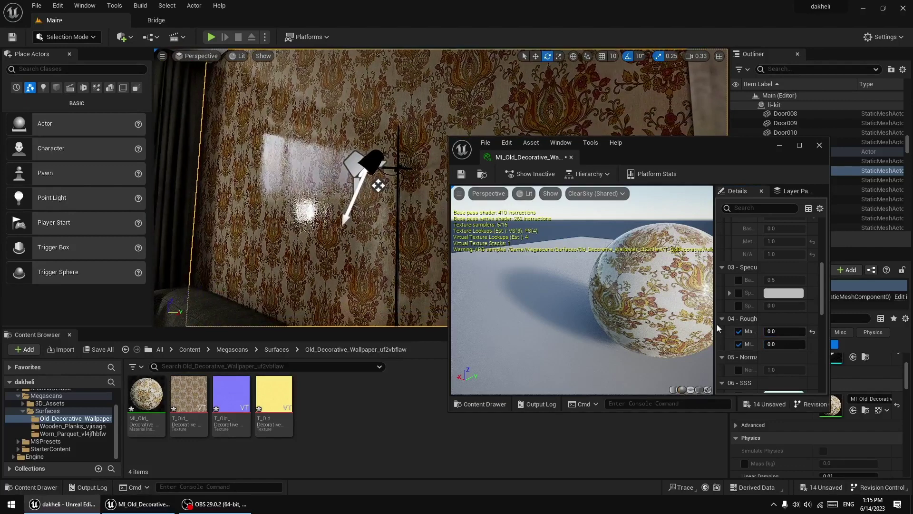
scroll(762, 335, "up", 2)
scroll(762, 336, "up", 3)
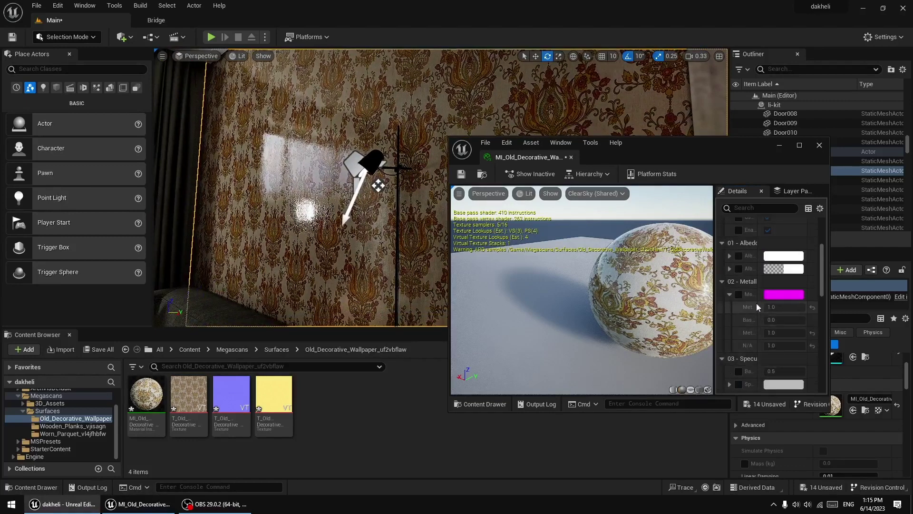
Try metallic values of 0 on the wallpaper instance, then reset and disable the metallic override
left_click(739, 293)
left_click(778, 307)
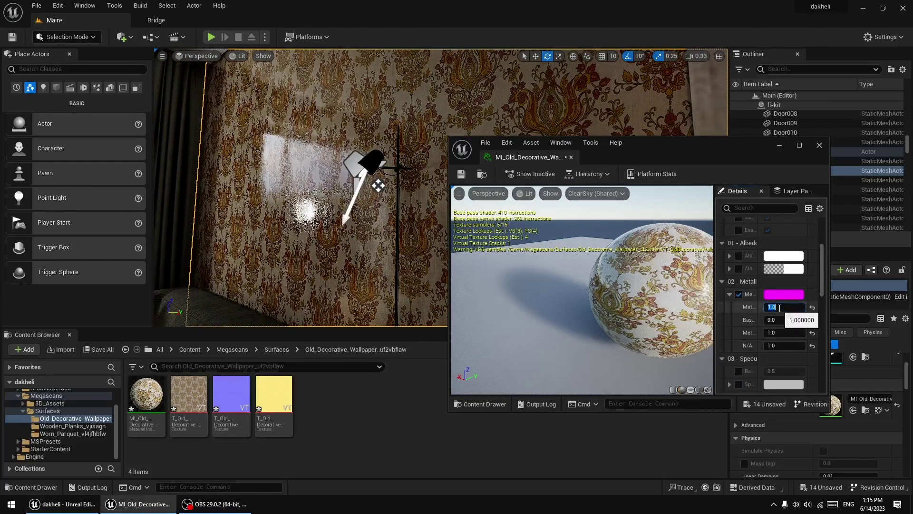
type("0")
key("Return")
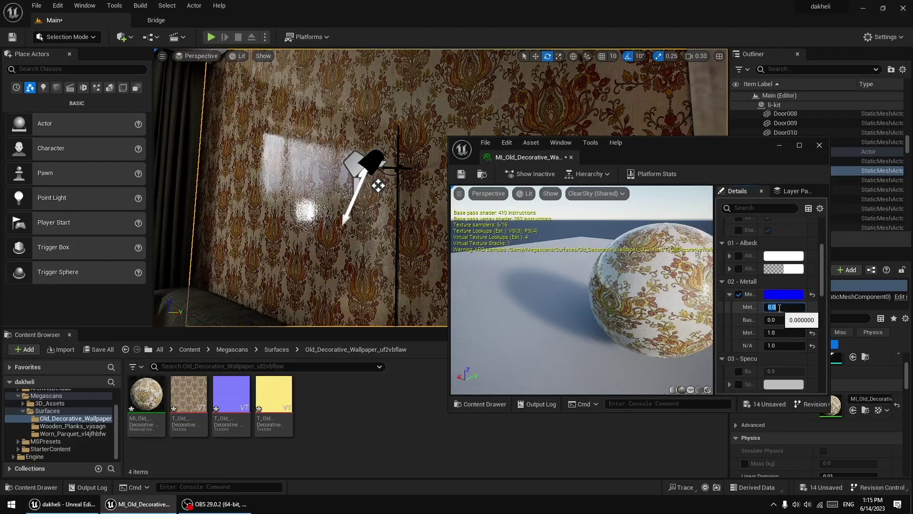
left_click(773, 332)
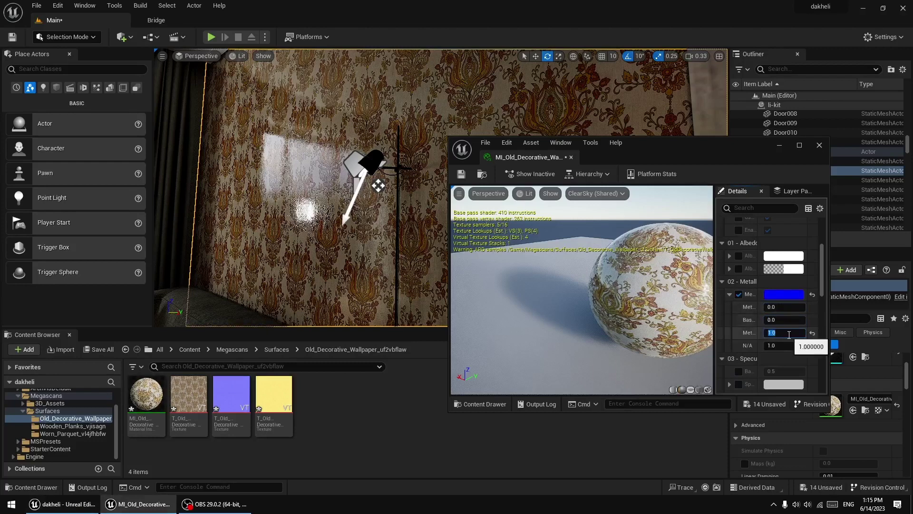
type("0")
key("Return")
left_click(790, 345)
type("0")
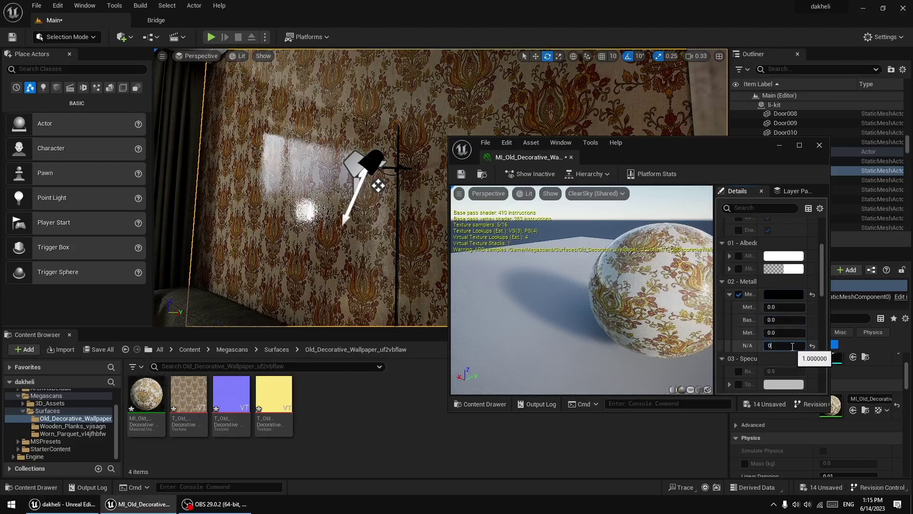
left_click(812, 295)
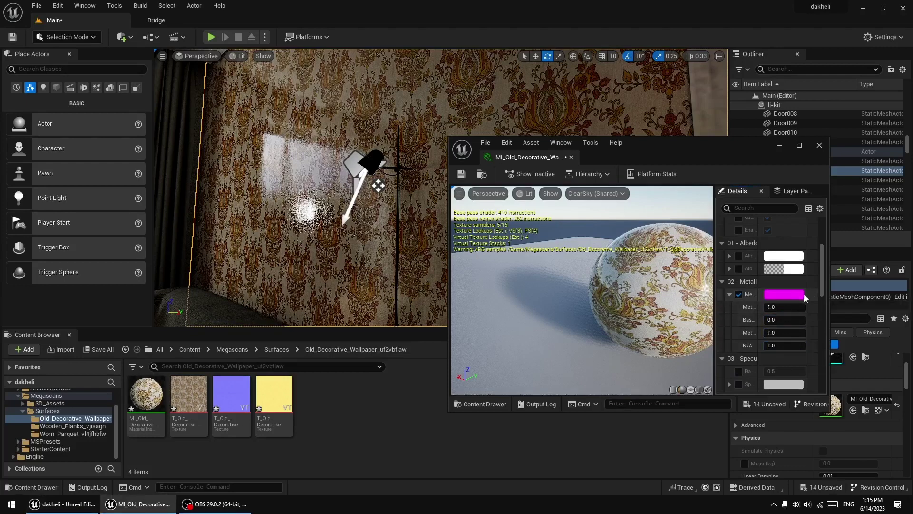
left_click(738, 294)
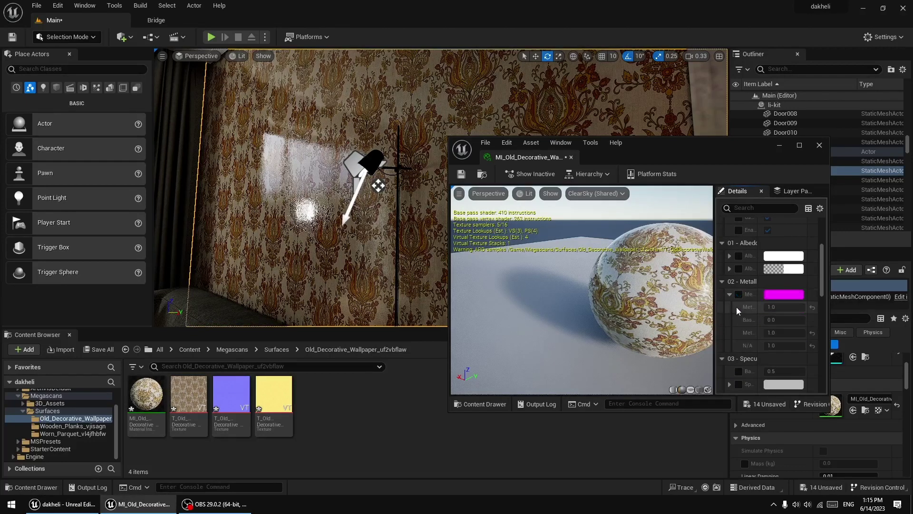
Test wallpaper roughness with min 1.0 and max values of 1.0, 2.0 and 0.0
scroll(751, 328, "down", 3)
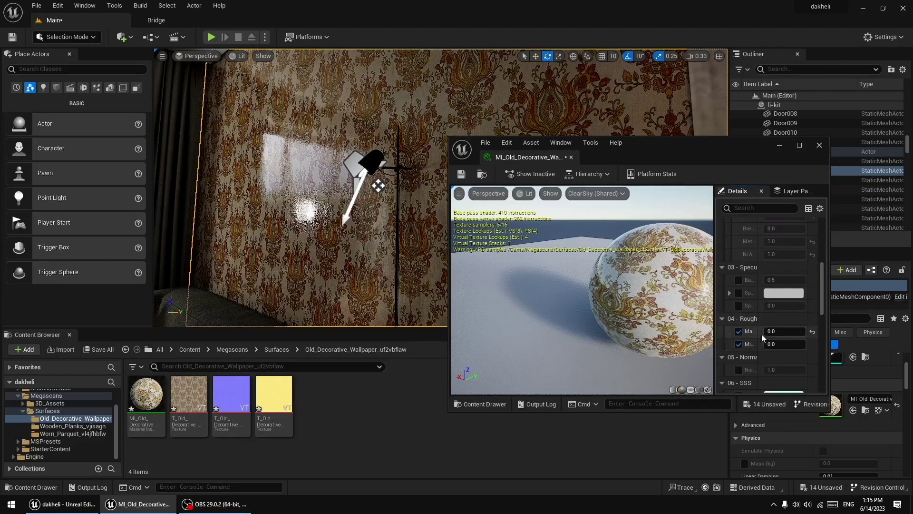
left_click(785, 344)
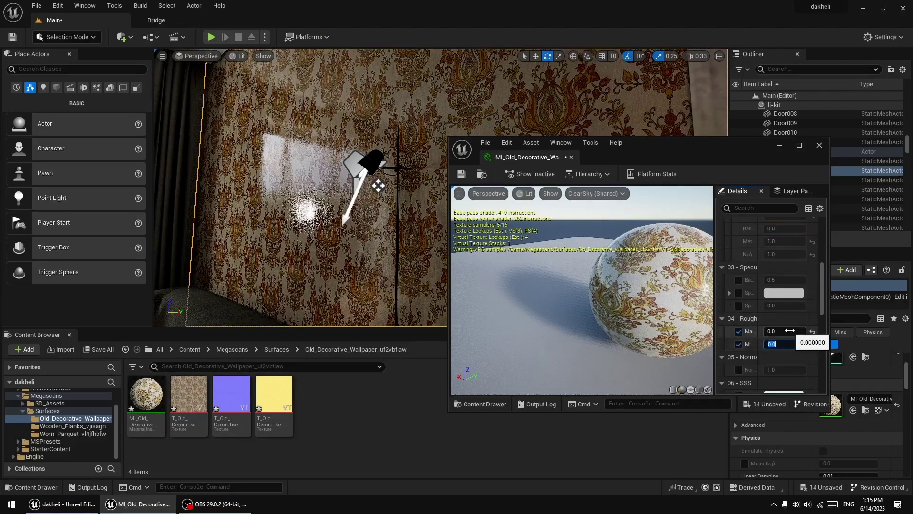
type("1")
key("Return")
left_click(788, 332)
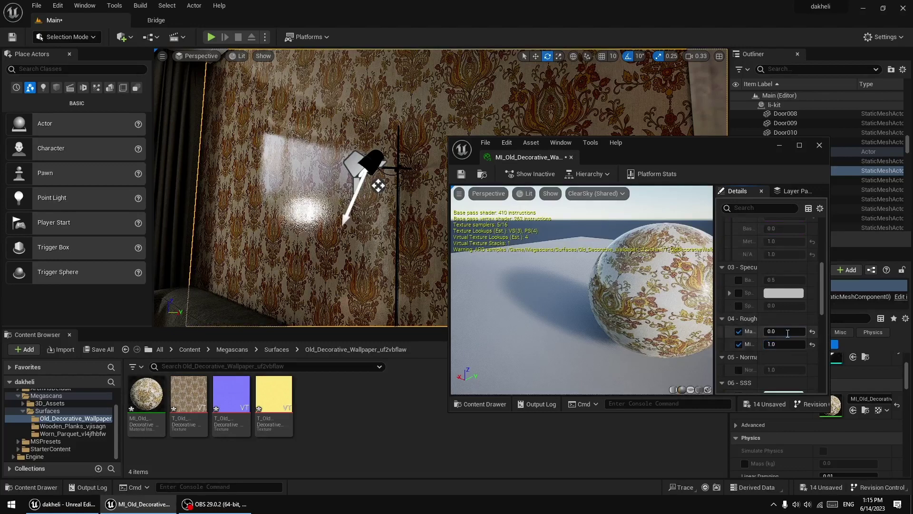
type("1")
key("Return")
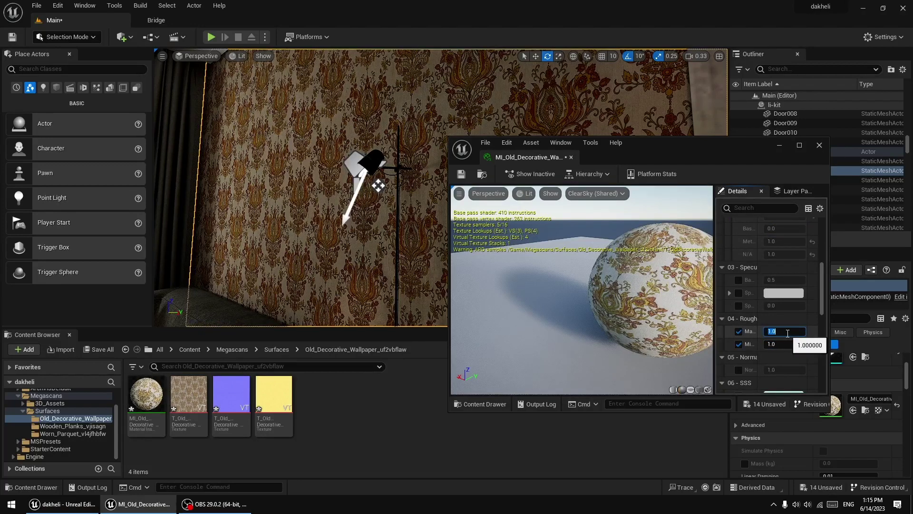
type("2")
key("Return")
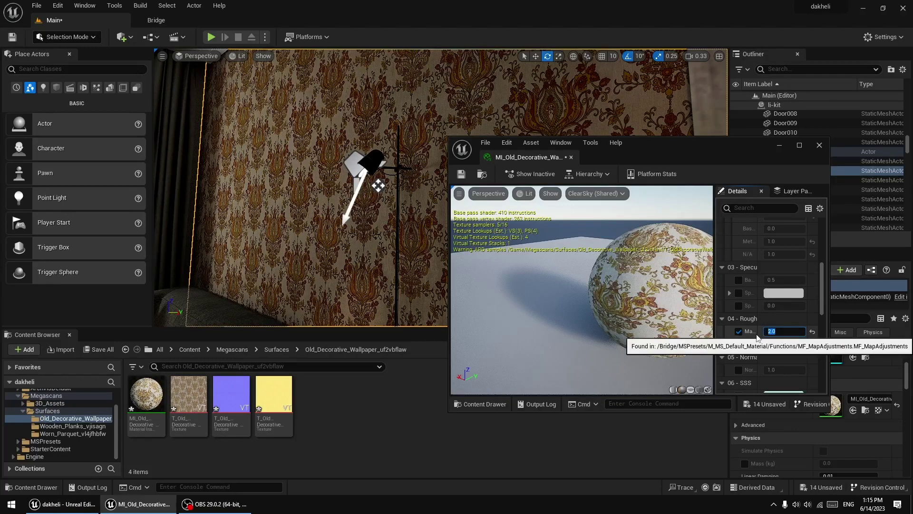
type("0")
key("Return")
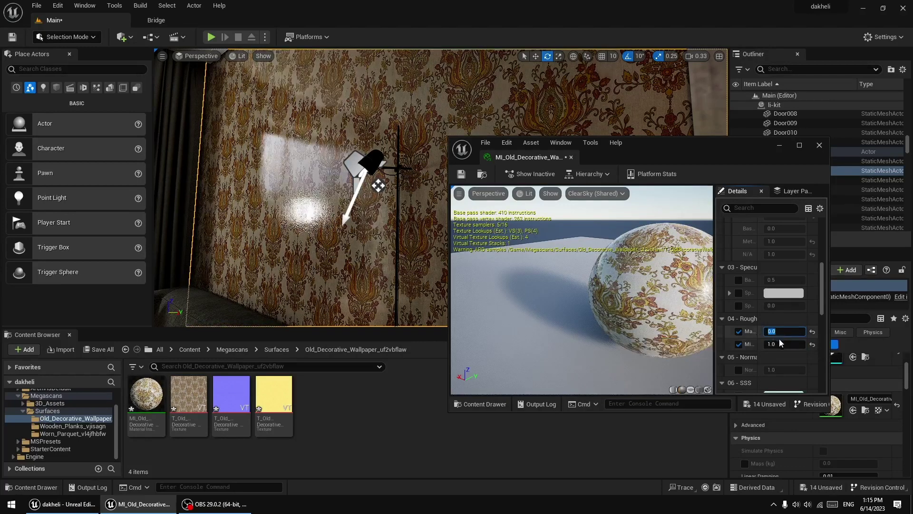
Set minimum roughness to 0.5, then turn off both roughness overrides
left_click(738, 344)
left_click(771, 343)
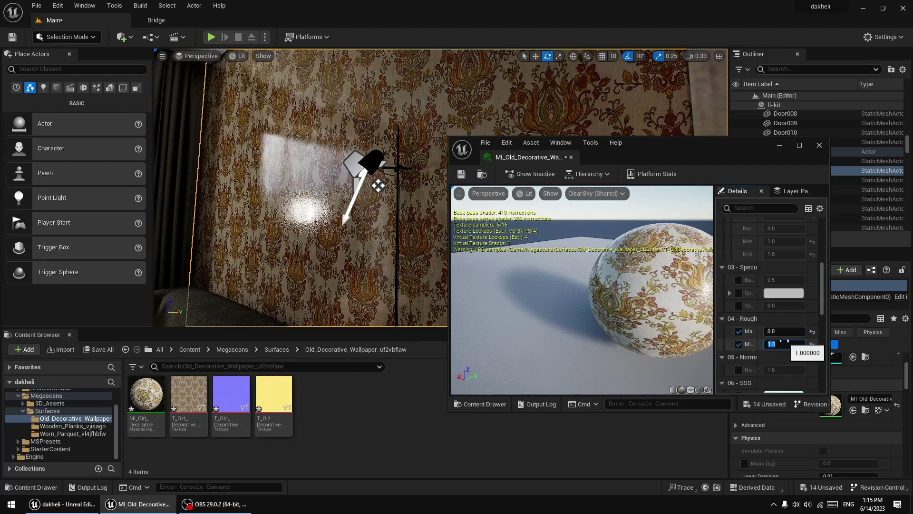
type("0.5")
key("Return")
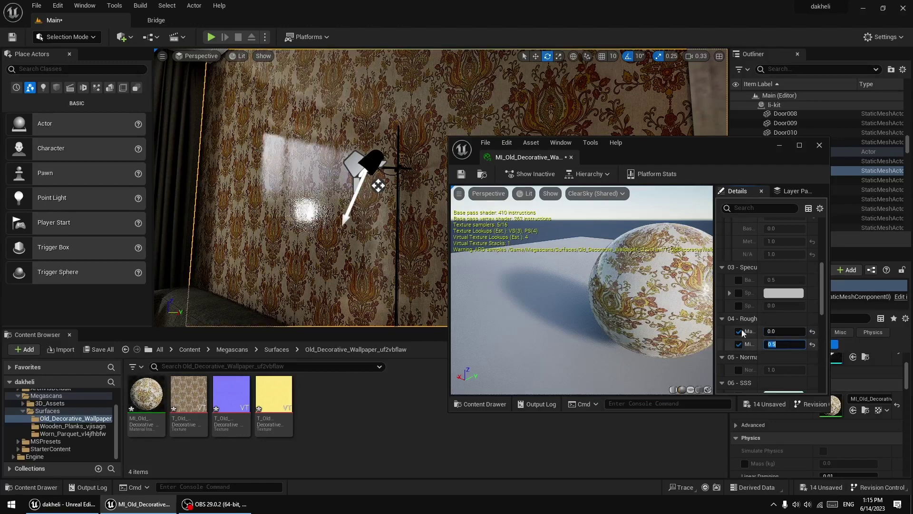
right_click_drag(332, 190, 335, 190)
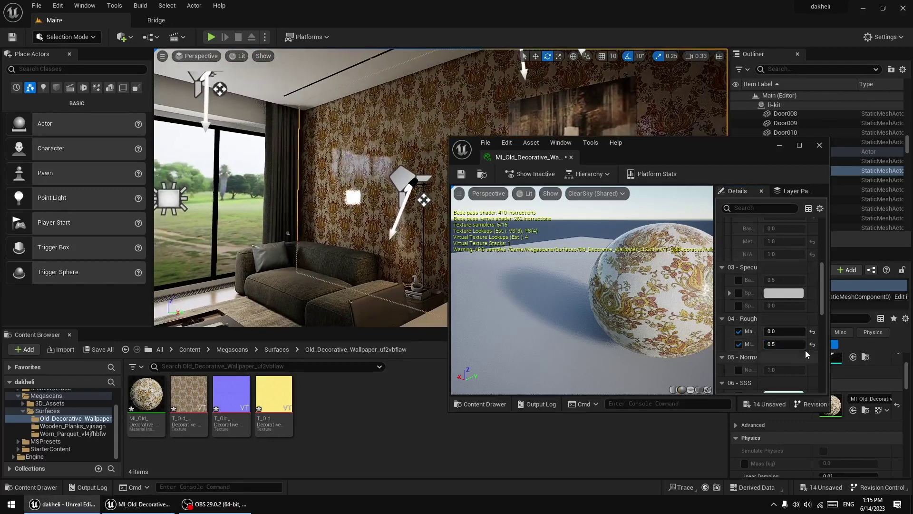
mouse_move(785, 331)
left_mouse_down()
mouse_move(814, 332)
mouse_move(754, 349)
left_mouse_up()
left_click(738, 344)
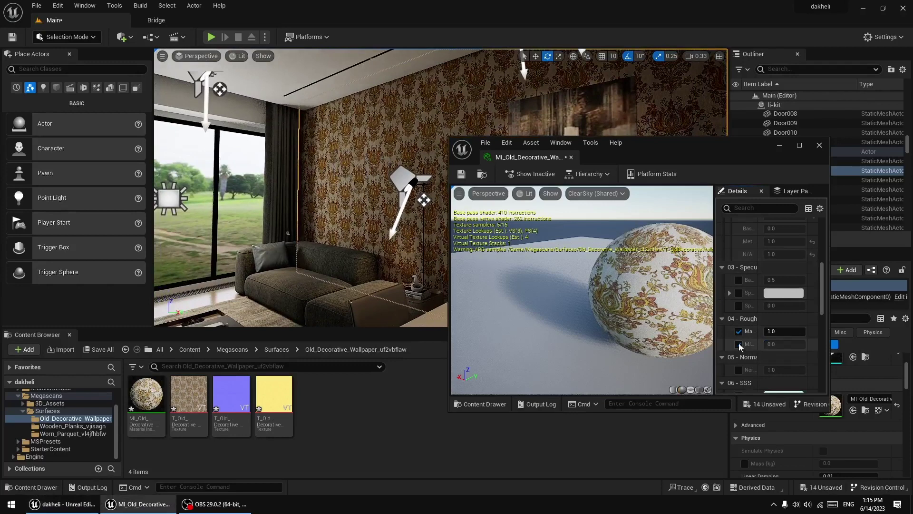
left_click(738, 332)
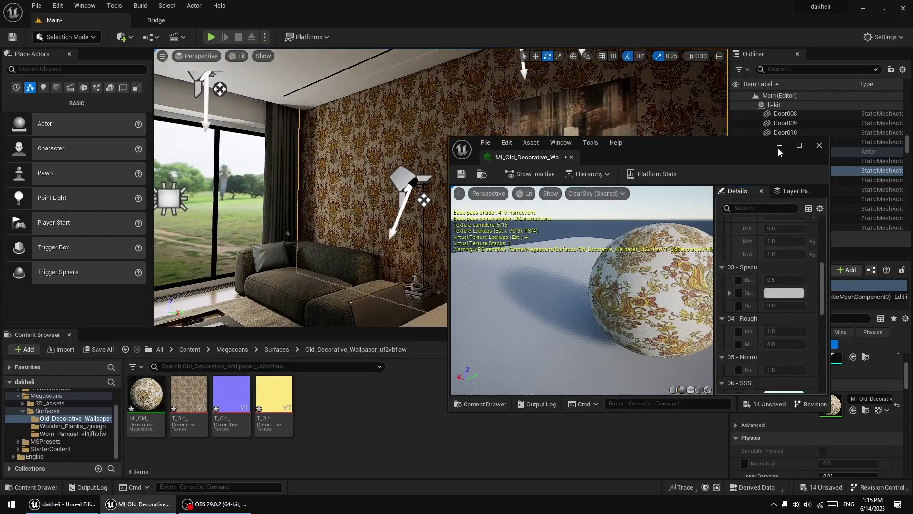
Save the wallpaper material instance and close its editor
left_click_drag(675, 152, 604, 162)
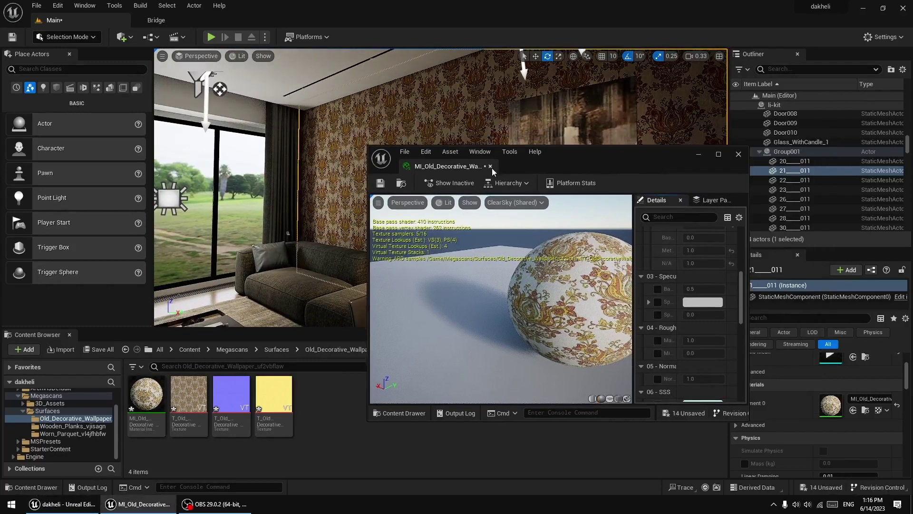
left_click(379, 183)
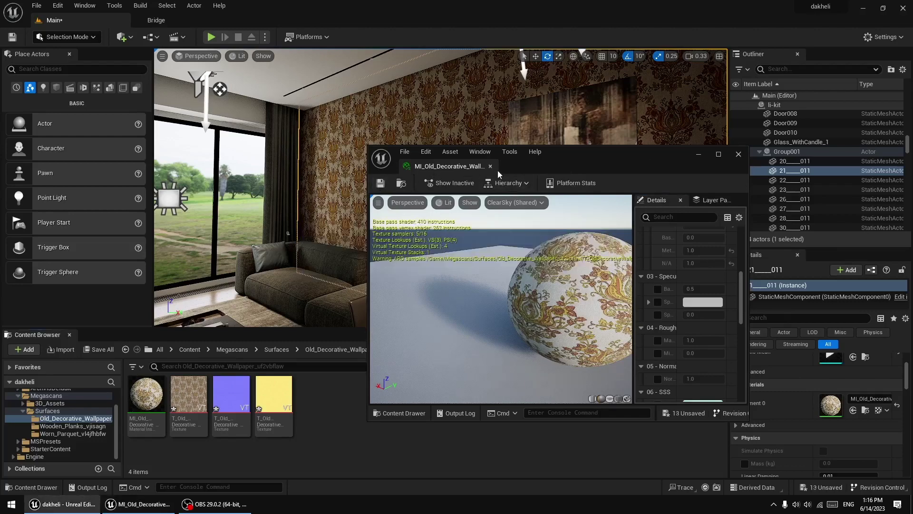
left_click(739, 154)
Undo the wallpaper so the wall returns to the plain white tuong material
right_click_drag(523, 191, 428, 191)
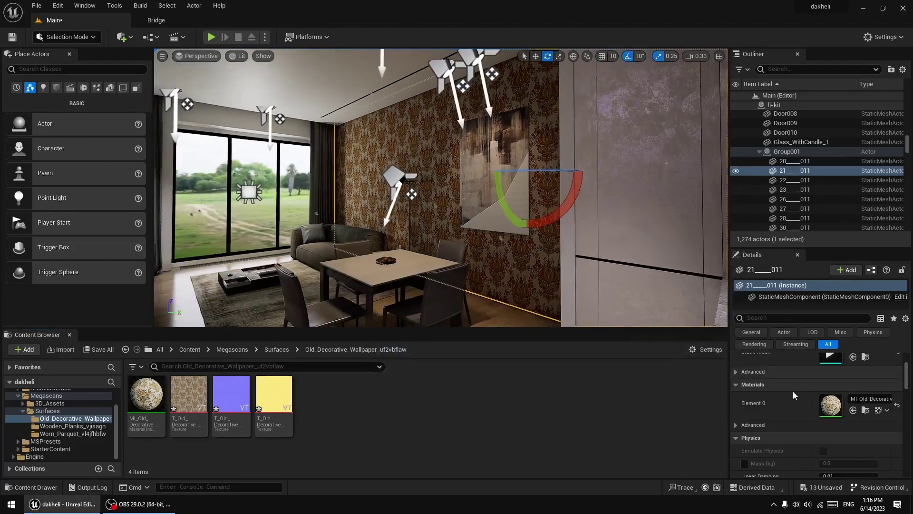
key("ctrl+z")
right_click_drag(209, 52, 210, 76)
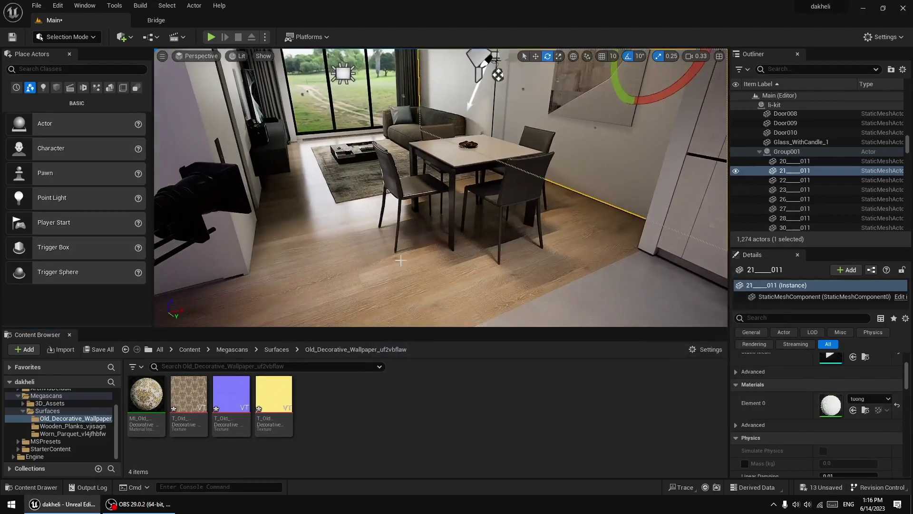
left_click(176, 22)
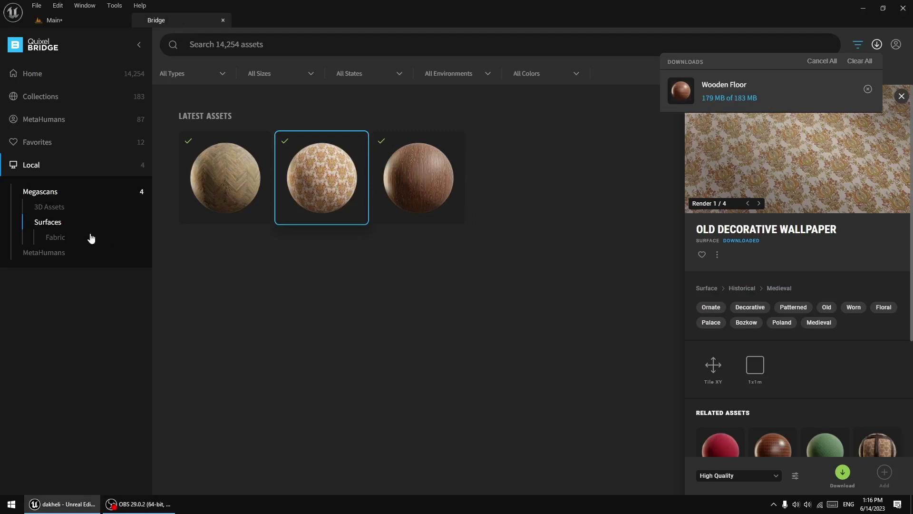
left_click(51, 237)
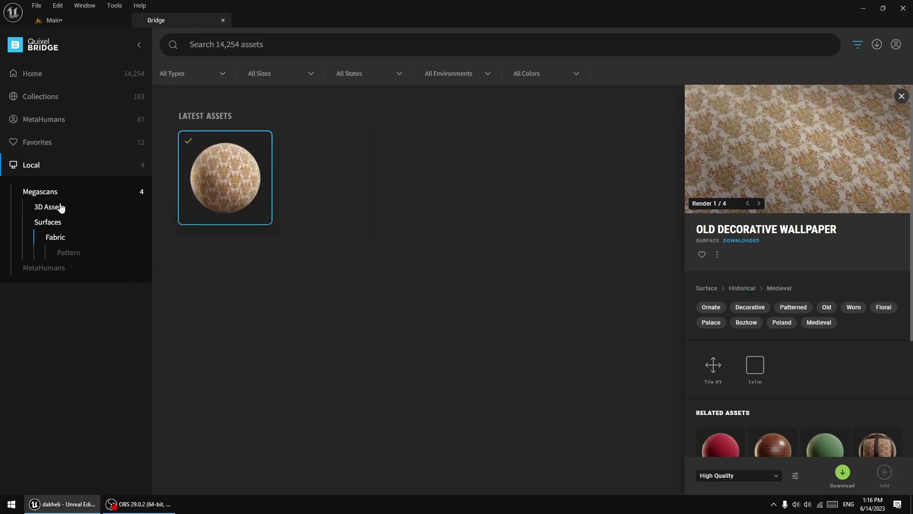
left_click(61, 208)
left_click(45, 142)
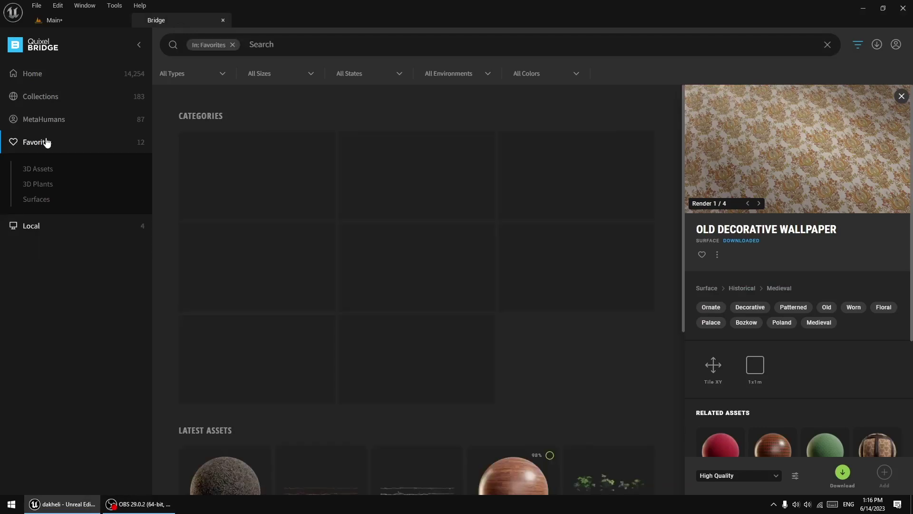
left_click(49, 121)
left_click(48, 97)
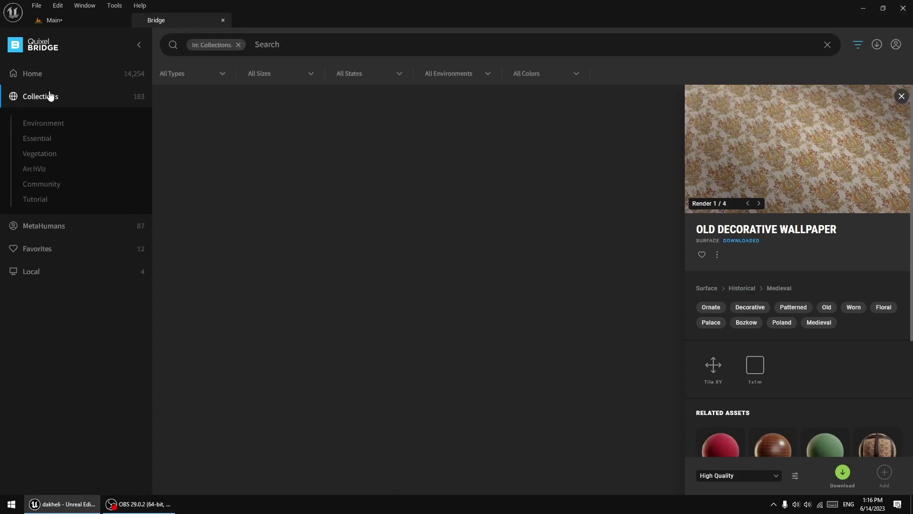
left_click(39, 78)
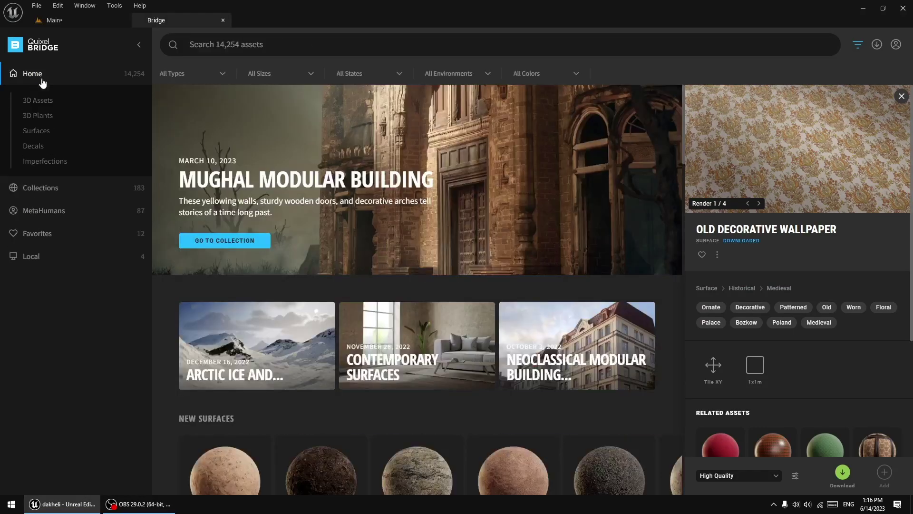
left_click(880, 47)
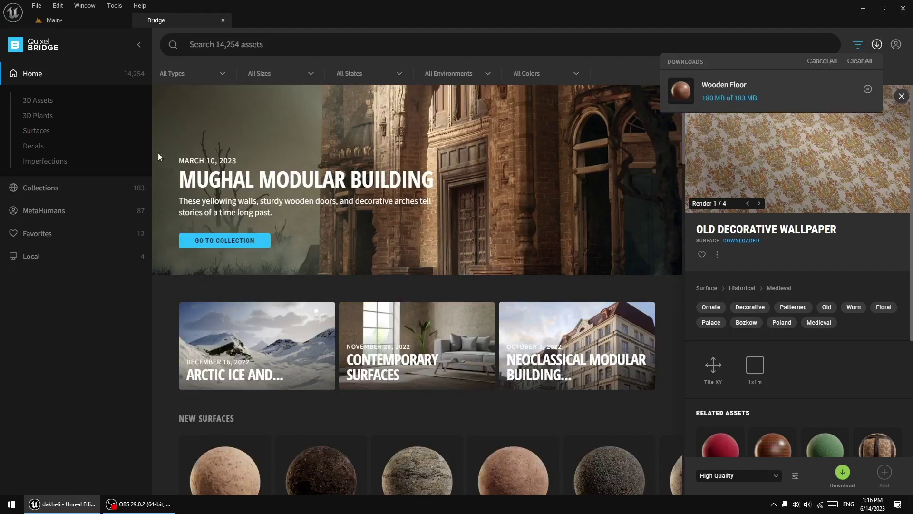
left_click(33, 256)
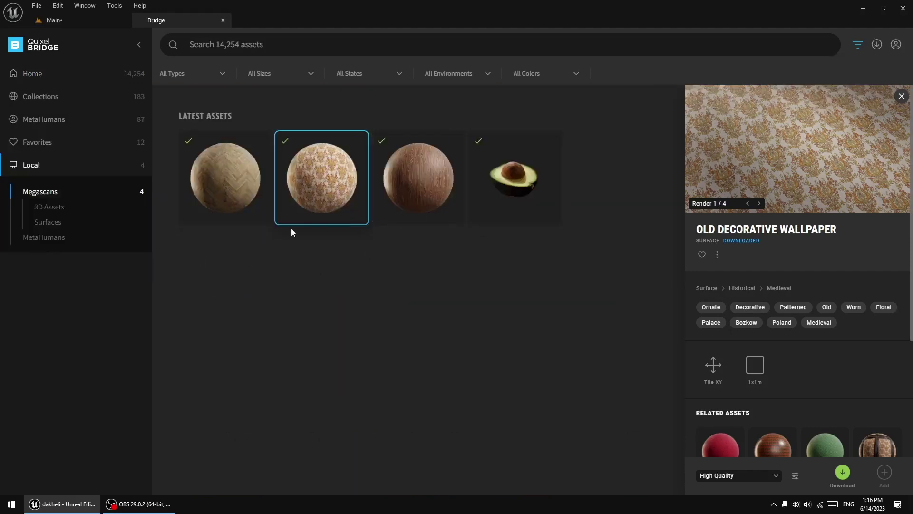
left_click(877, 45)
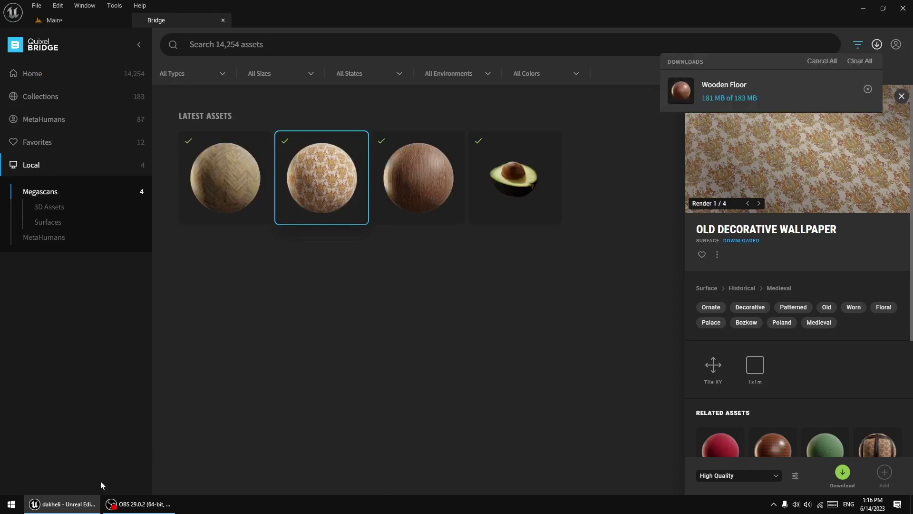
left_click(64, 503)
left_click(66, 504)
left_click(70, 21)
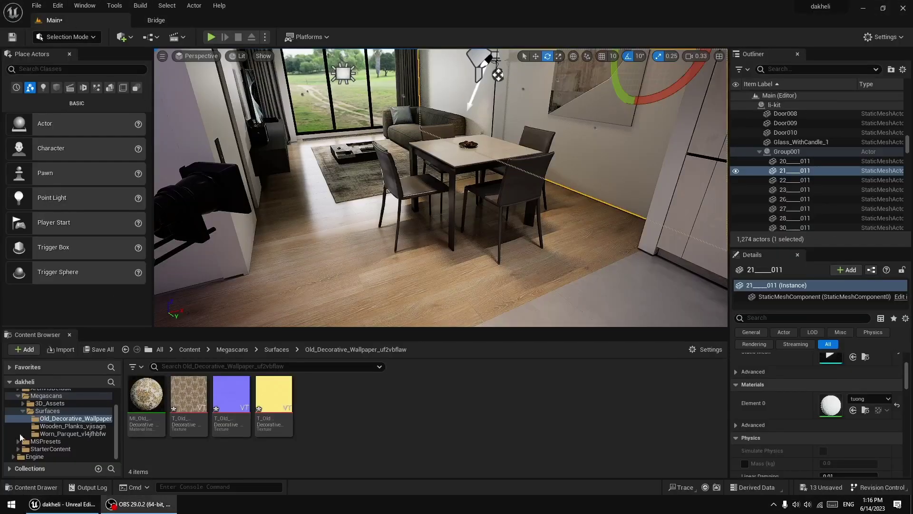
right_click_drag(360, 260, 341, 260)
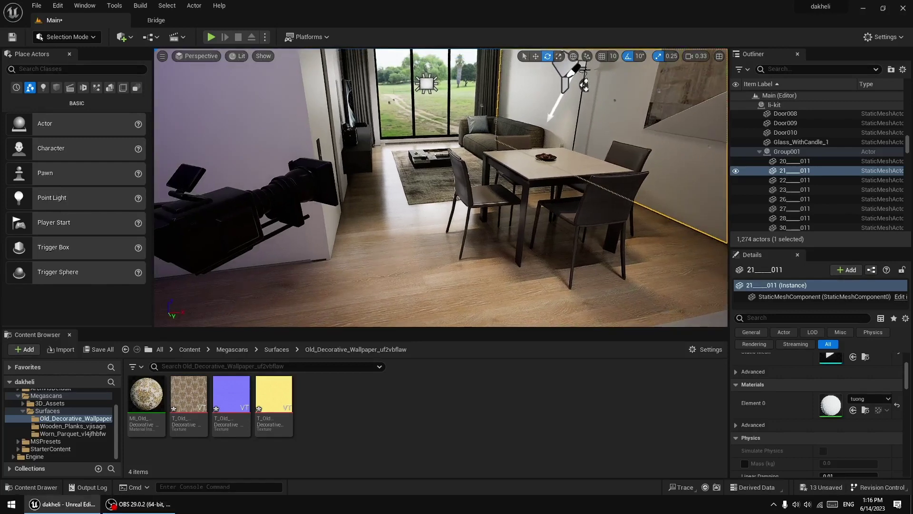
left_click_drag(353, 257, 459, 236)
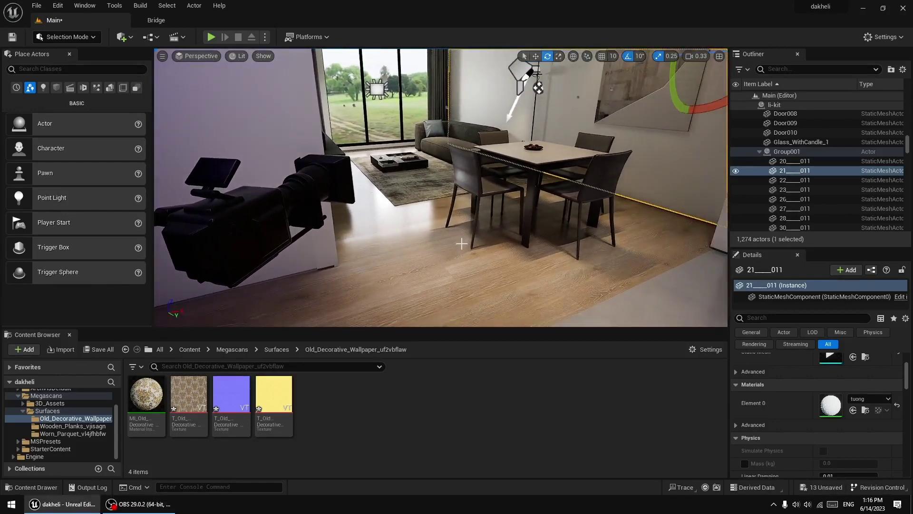
left_click_drag(459, 237, 442, 257)
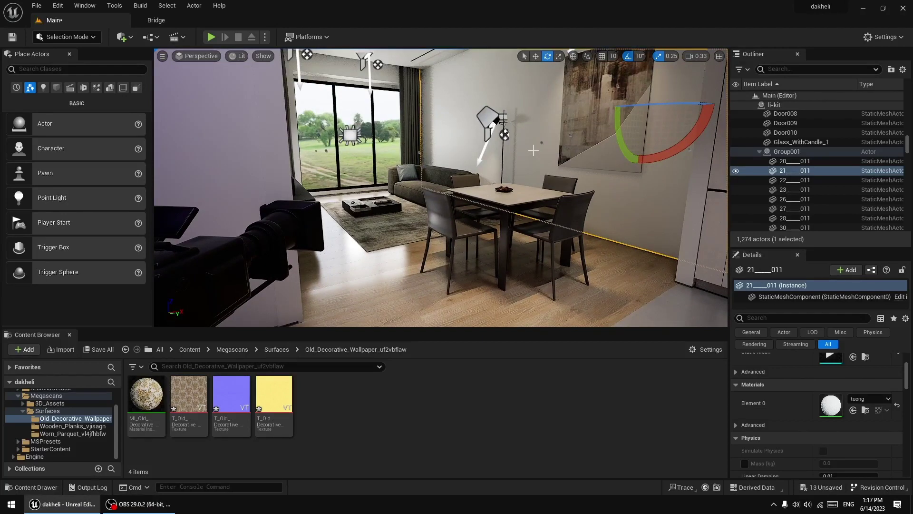
left_click_drag(521, 152, 500, 178)
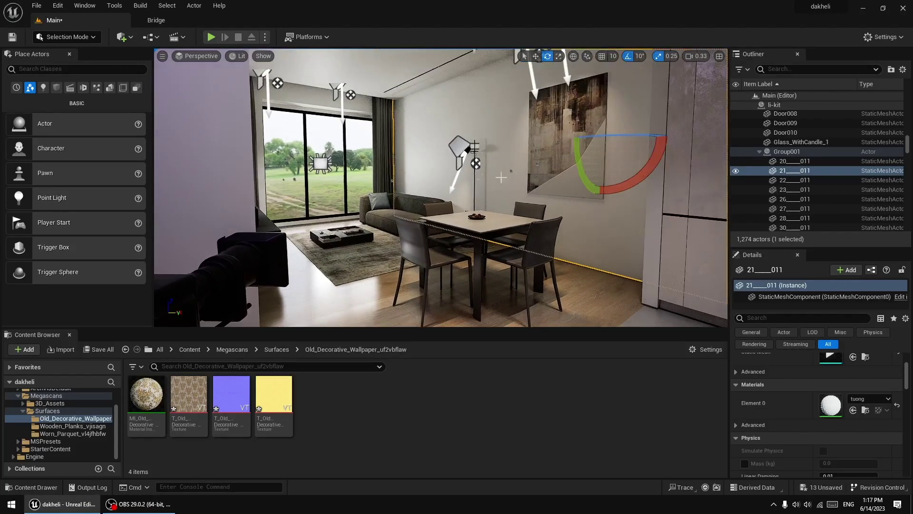
mouse_move(492, 169)
right_mouse_down()
mouse_move(493, 152)
mouse_move(445, 170)
right_mouse_up()
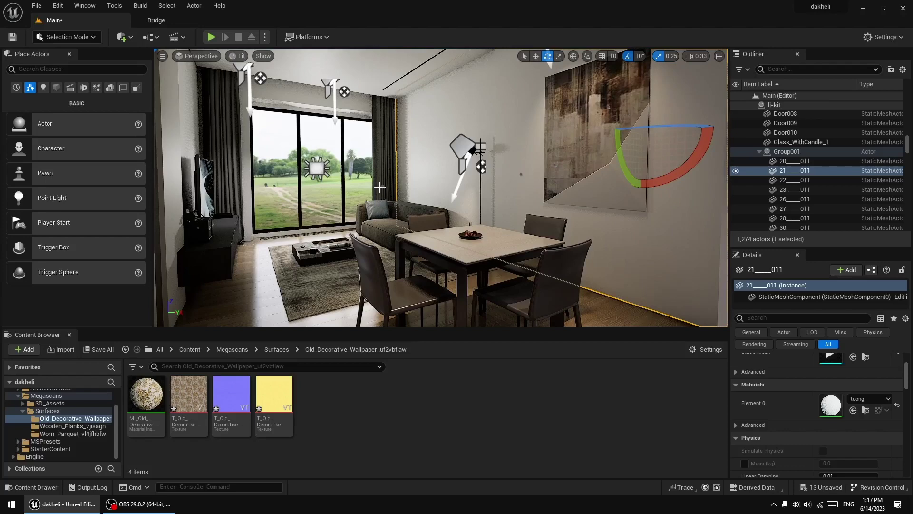
Check the Wooden Floor download folder from Quixel Bridge, then return to the level's imported Wooden_Floor_wdipfjw assets
left_click(176, 18)
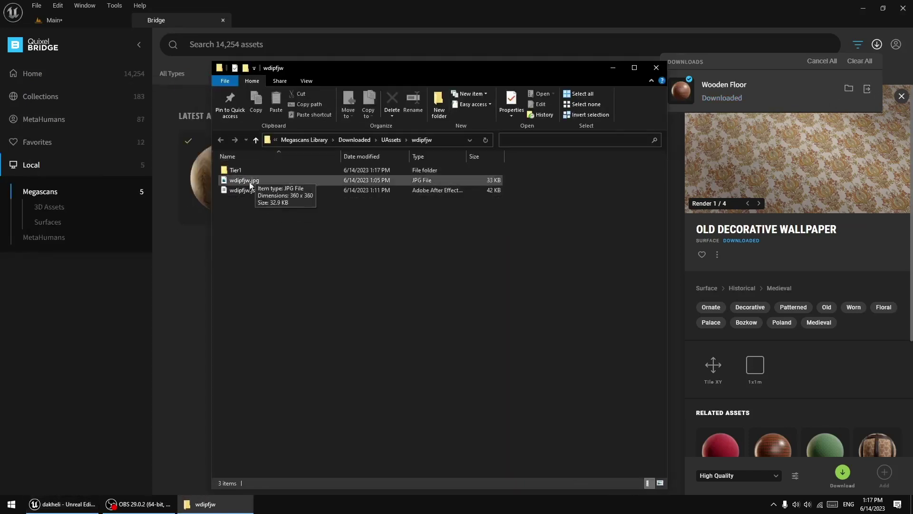
left_click(306, 142)
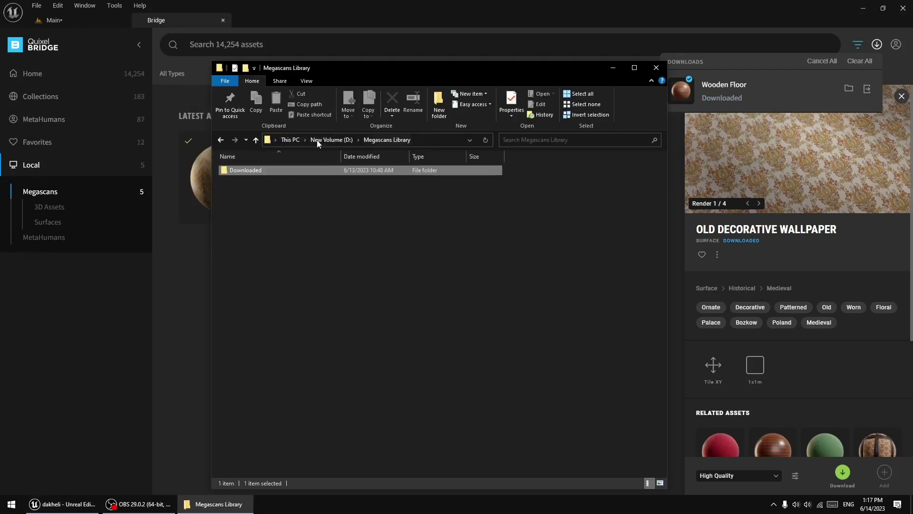
left_click(656, 67)
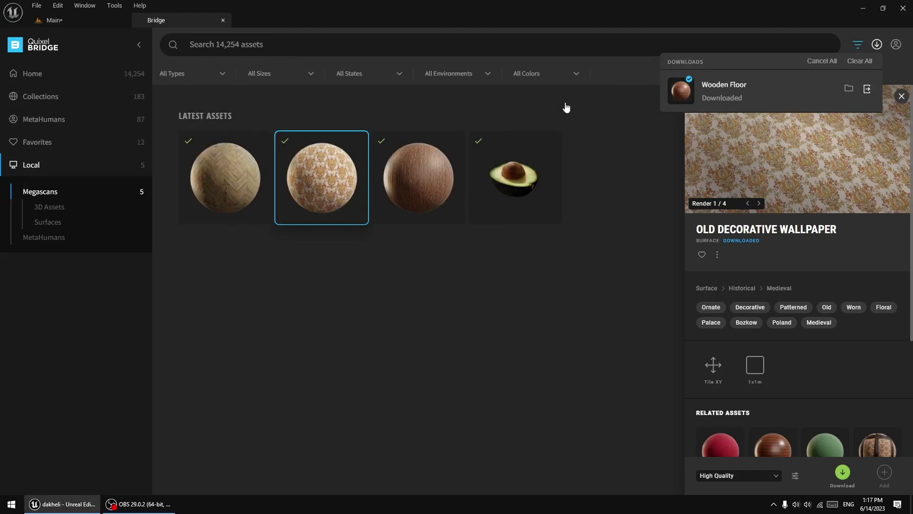
left_click(67, 23)
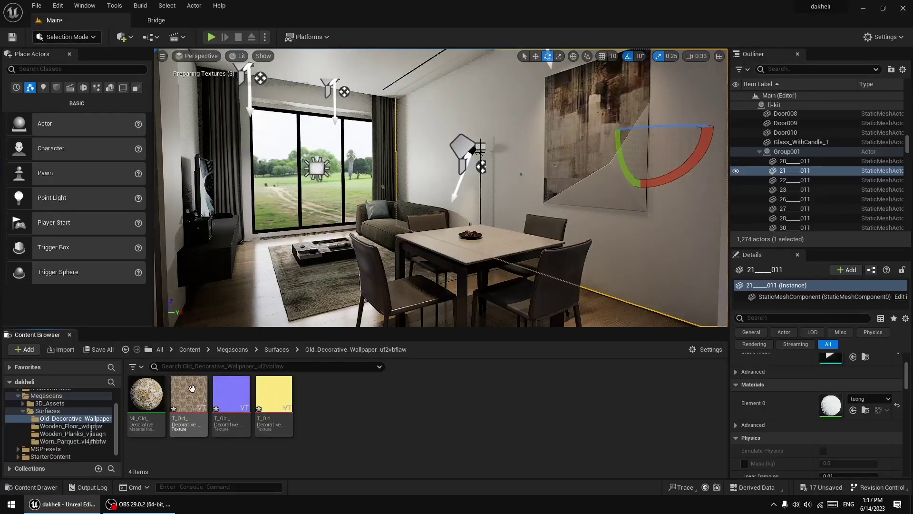
left_click(204, 20)
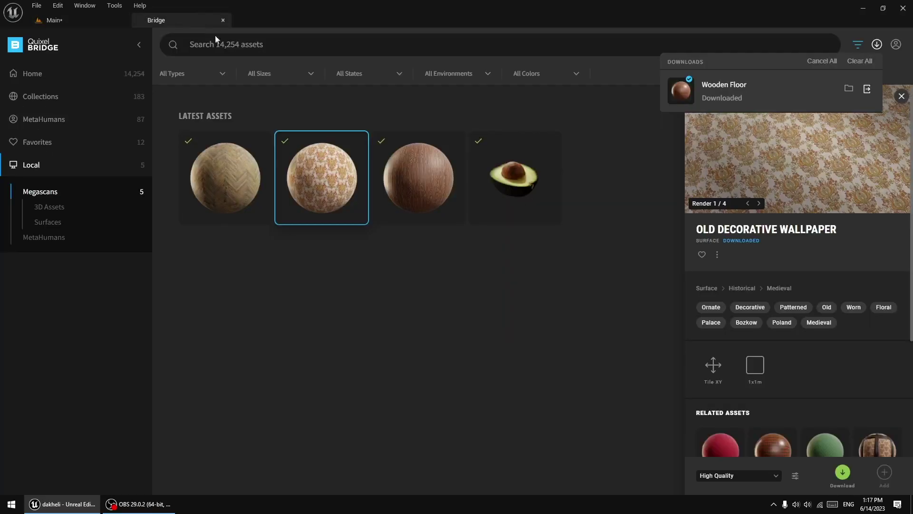
left_click(866, 90)
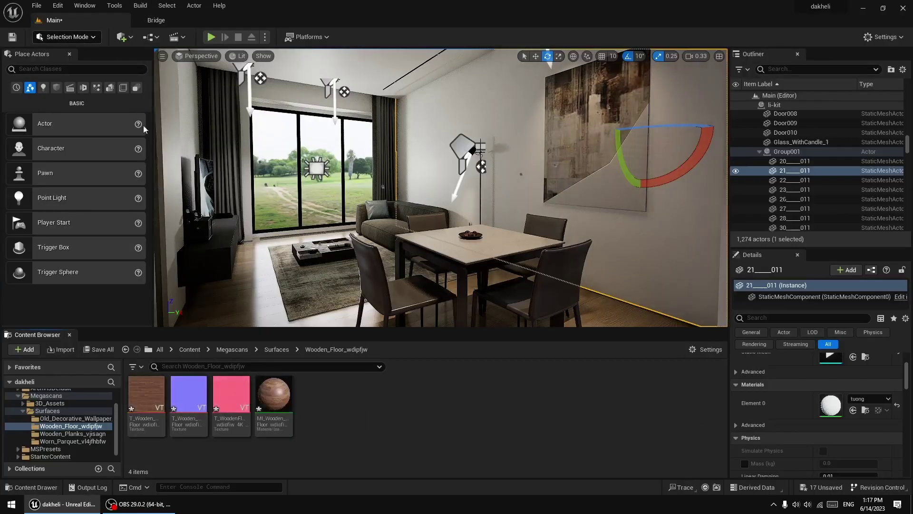
Drop the Wooden Floor material on a floor strip, then undo that attempt and stray changes
right_click_drag(441, 188, 441, 188)
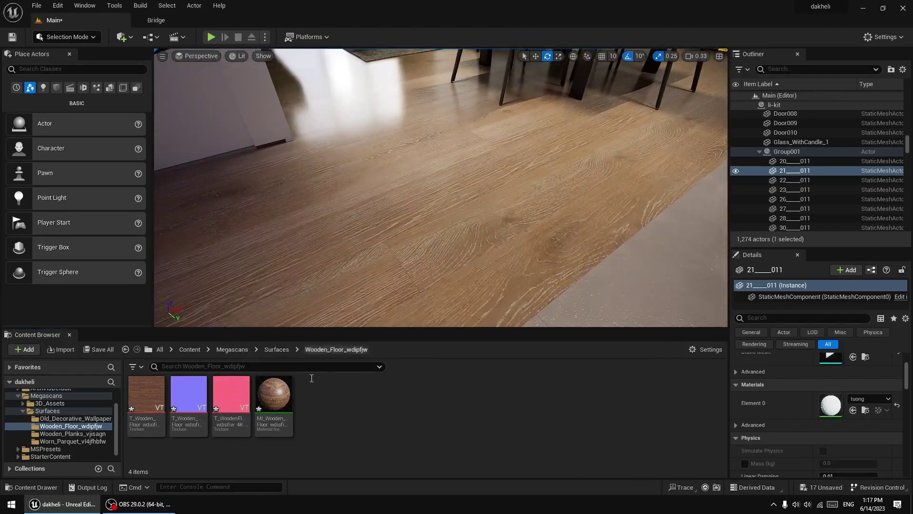
left_click_drag(274, 394, 431, 235)
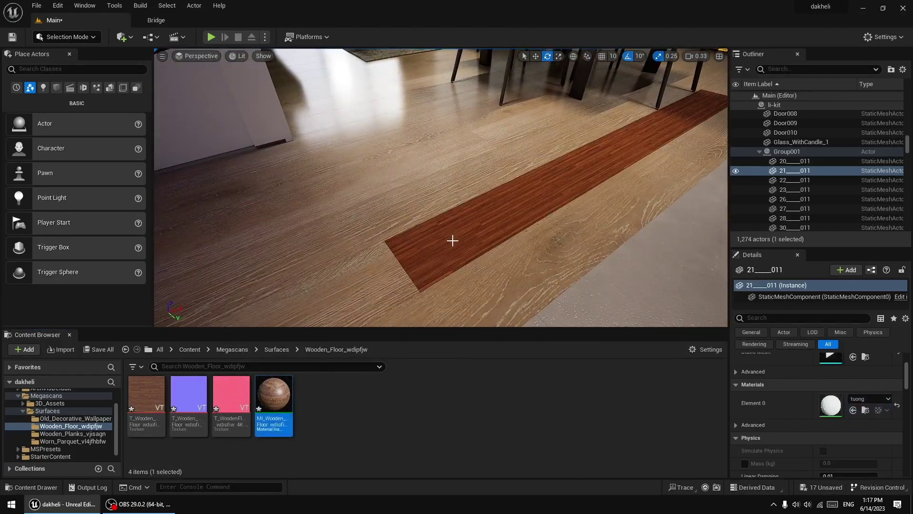
key("ctrl+z")
key("ctrl+z")
right_click_drag(418, 218, 416, 216)
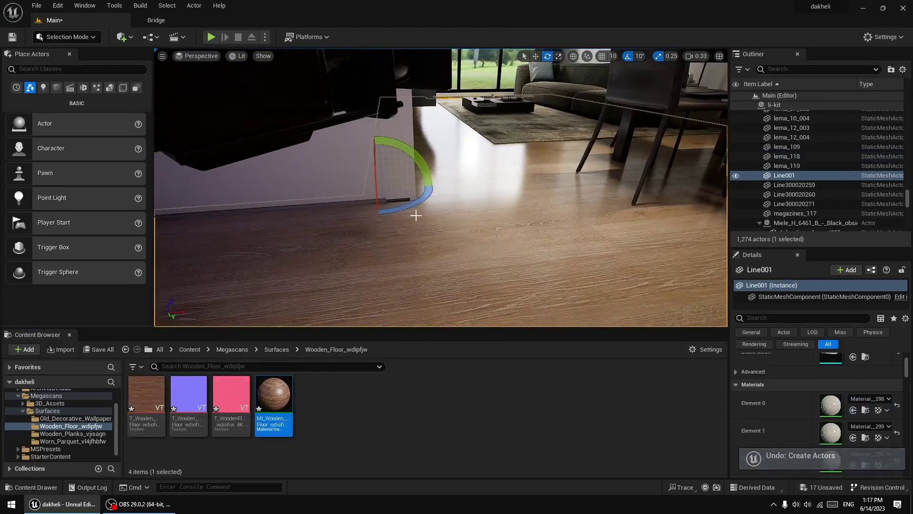
key("w")
key("ctrl+z")
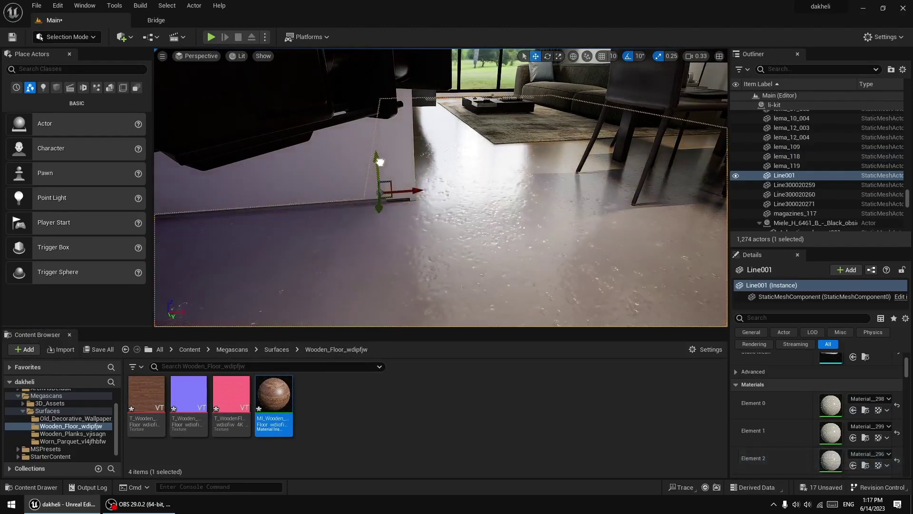
key("ctrl+y")
key("ctrl+z")
Apply MI_Wooden_Floor to the living-room floor so it shows reddish wood planks
right_click_drag(380, 162, 419, 164)
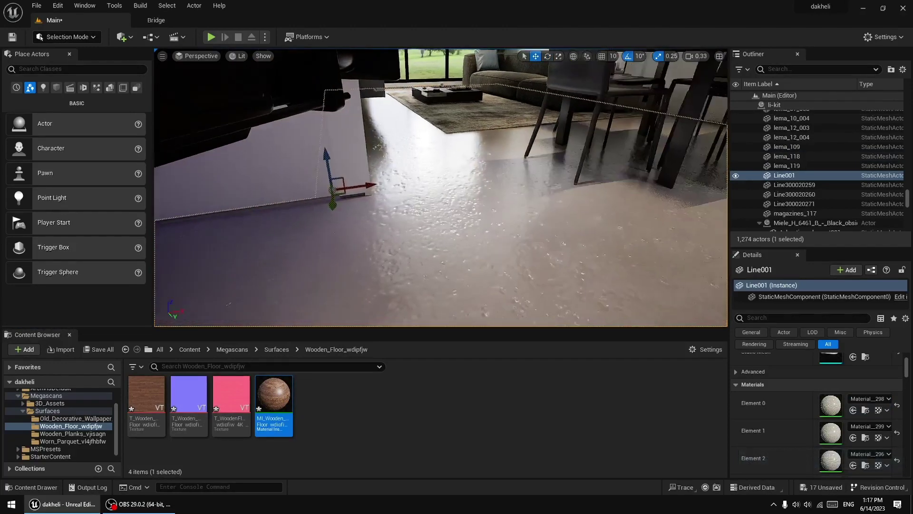
right_click_drag(423, 323, 456, 314)
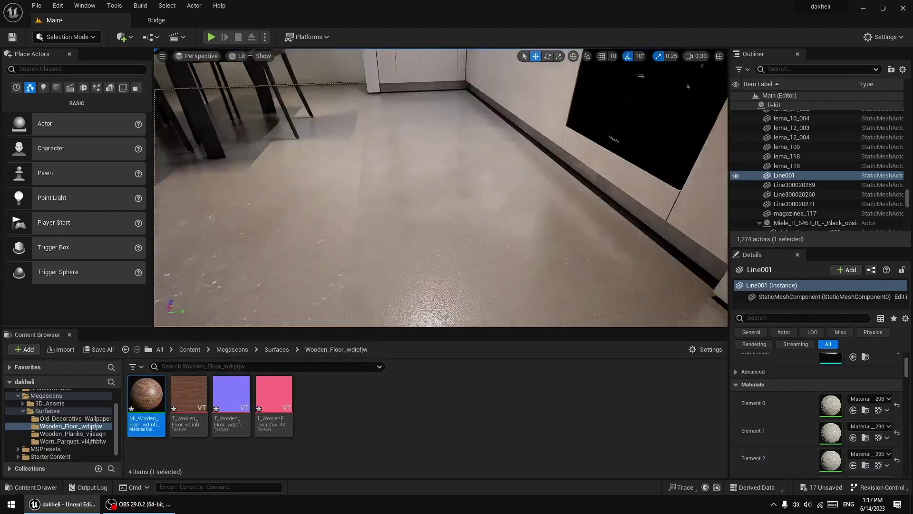
right_click_drag(440, 242, 440, 241)
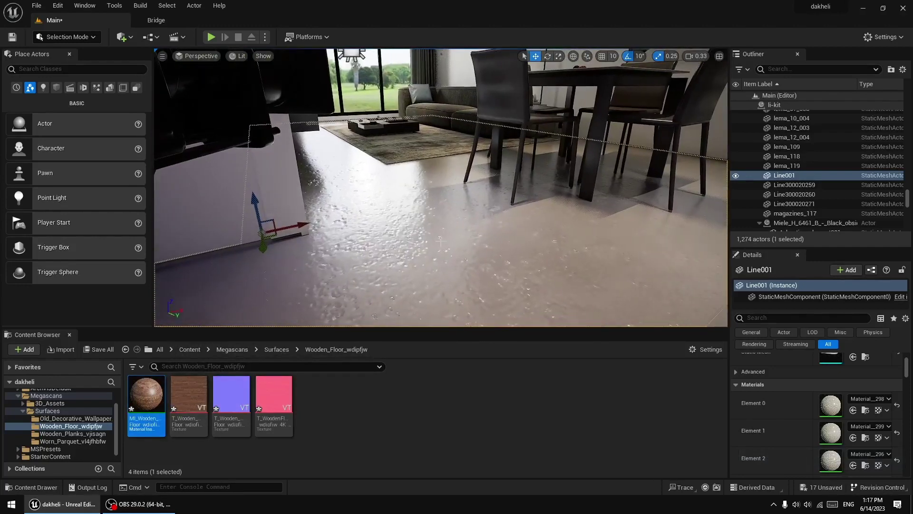
left_click_drag(146, 394, 433, 305)
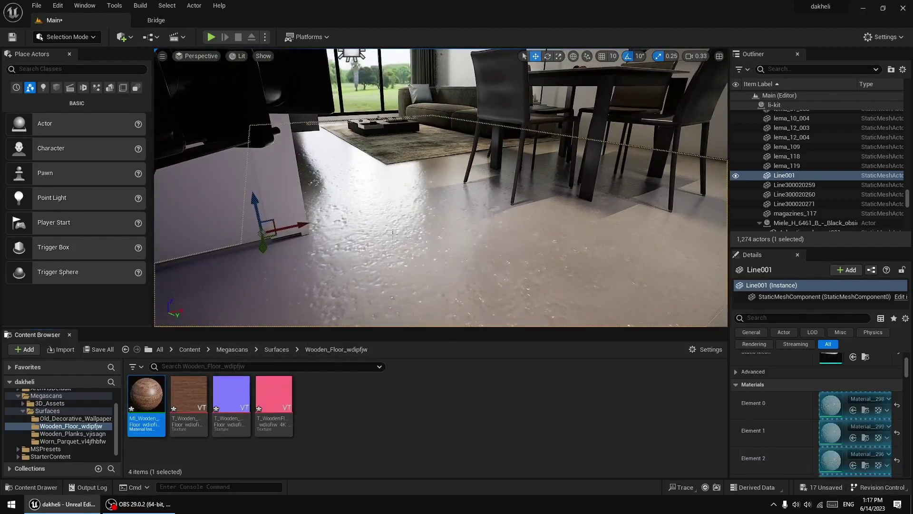
right_click_drag(440, 241, 440, 242)
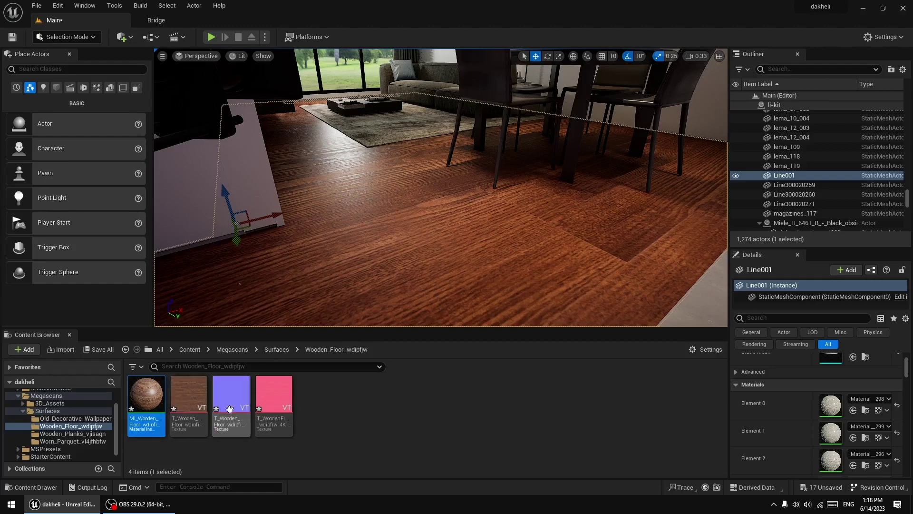
double_click(189, 404)
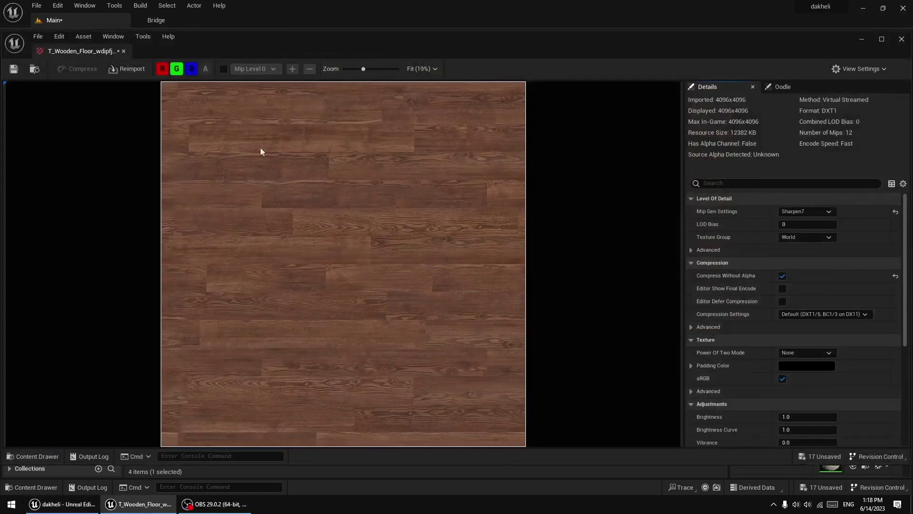
left_click(125, 51)
double_click(231, 402)
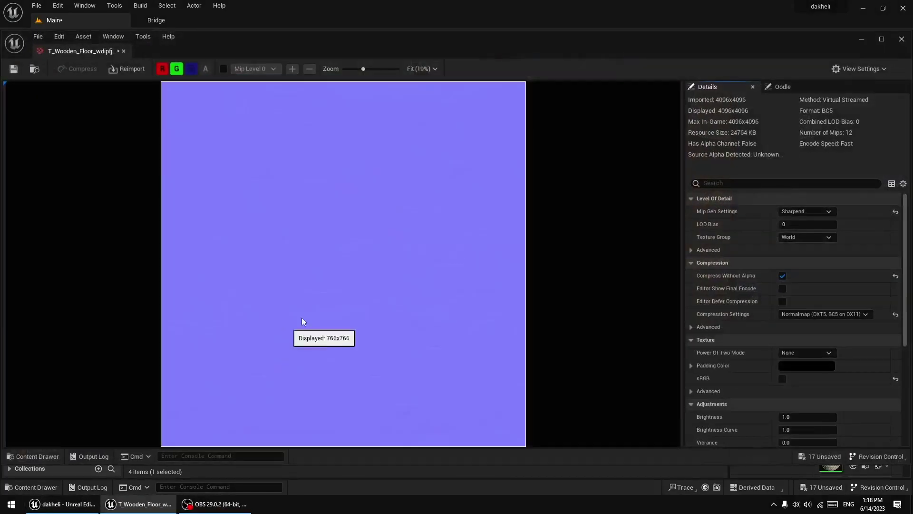
left_click(123, 51)
double_click(273, 402)
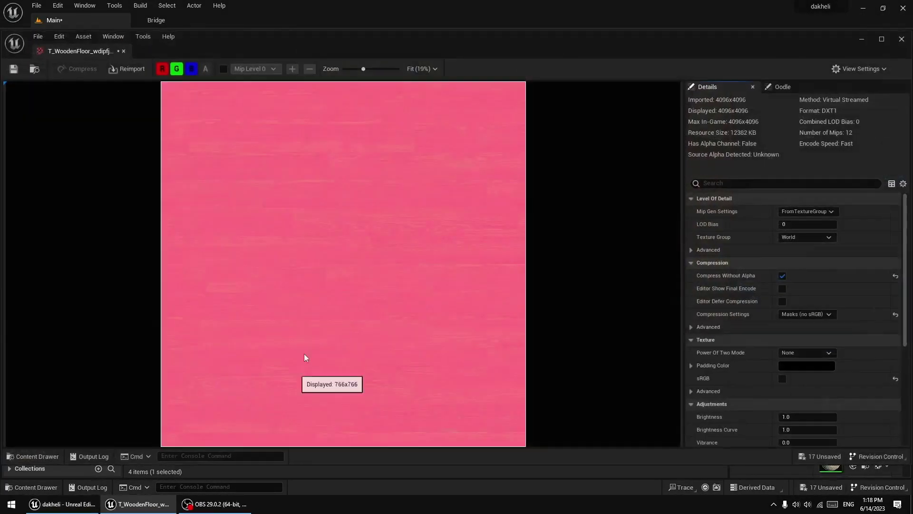
left_click(123, 51)
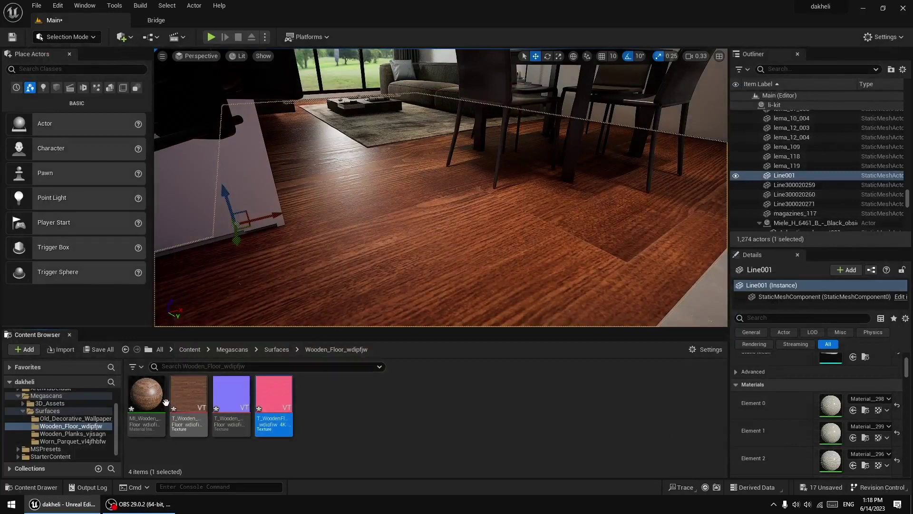
middle_click_drag(438, 226, 449, 226)
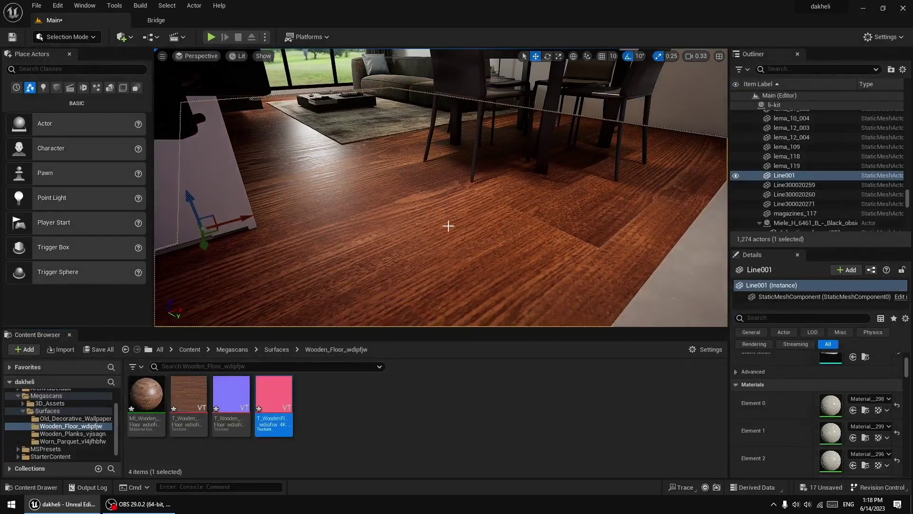
left_click(392, 205)
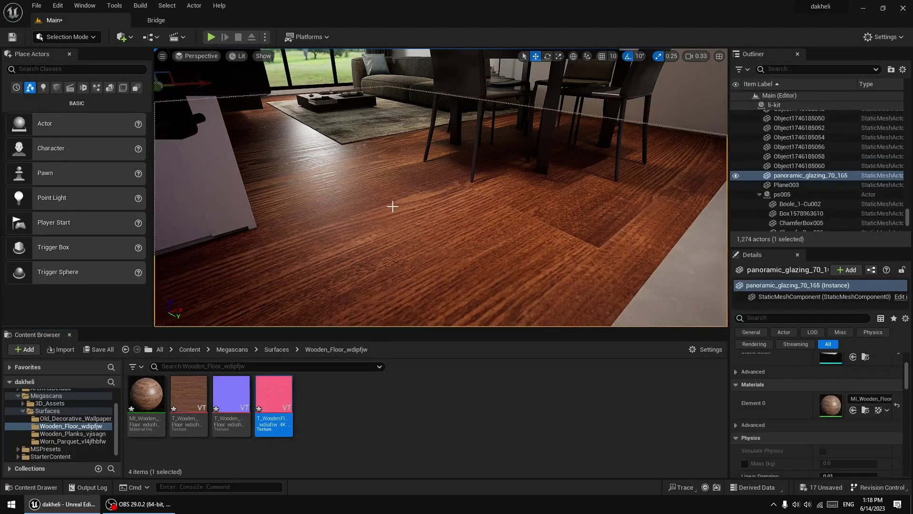
mouse_move(341, 199)
right_mouse_down()
mouse_move(277, 137)
mouse_move(328, 150)
mouse_move(314, 90)
right_mouse_up()
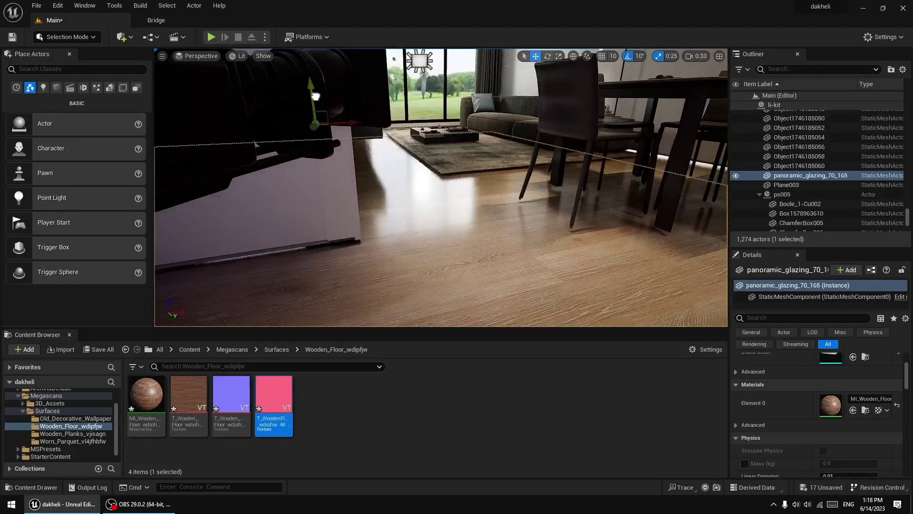
key("ctrl+z")
right_click_drag(305, 147, 333, 150)
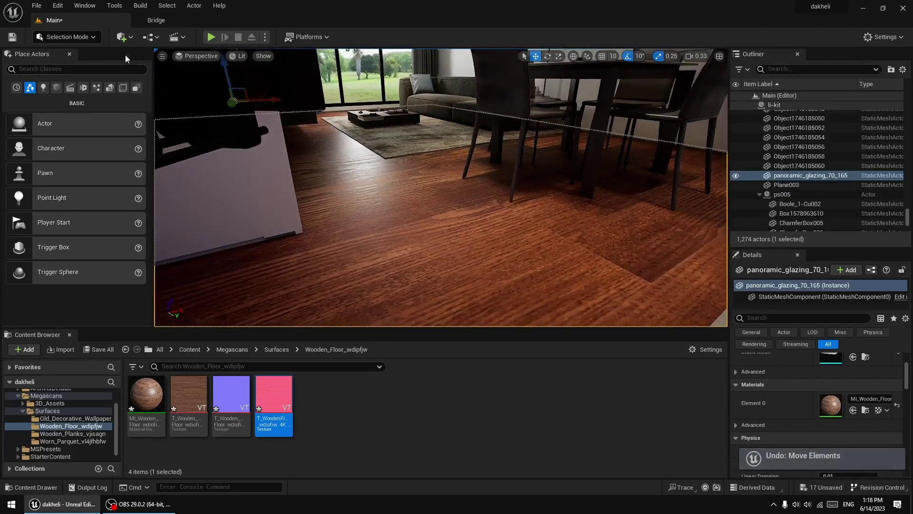
Switch the editor to Modeling mode and dock its tool palette in the left panel
left_click(83, 38)
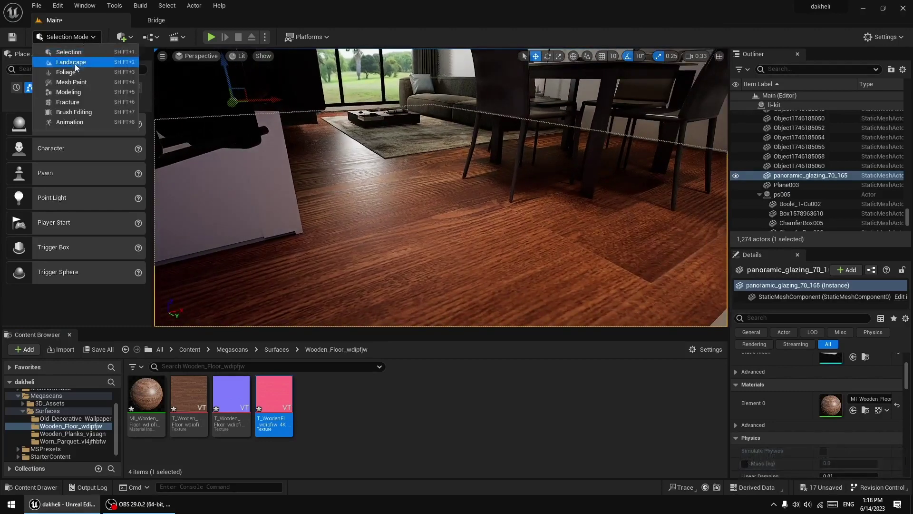
left_click(69, 92)
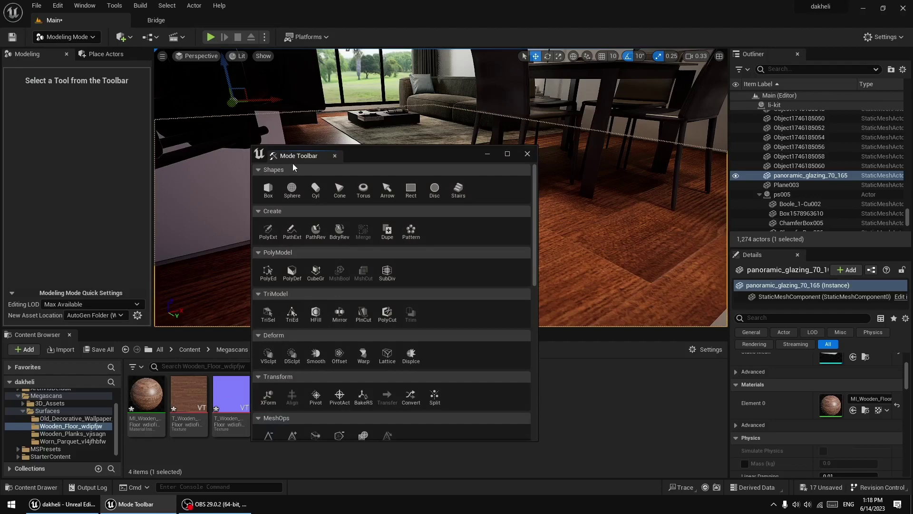
left_click_drag(298, 157, 121, 57)
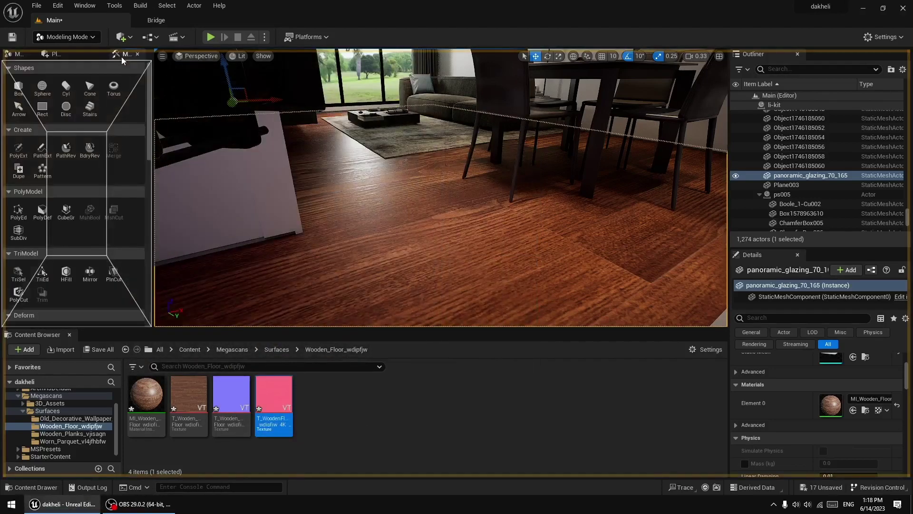
left_click(71, 54)
left_click(27, 56)
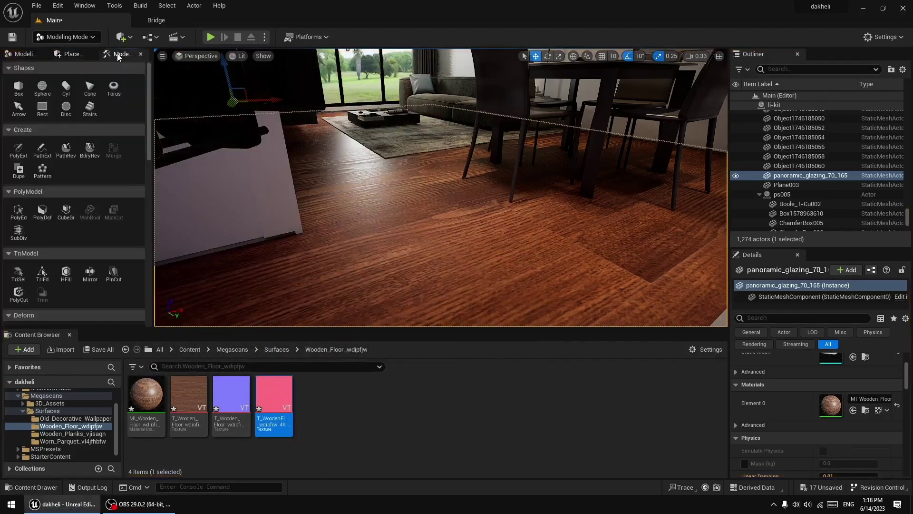
left_click_drag(28, 56, 76, 54)
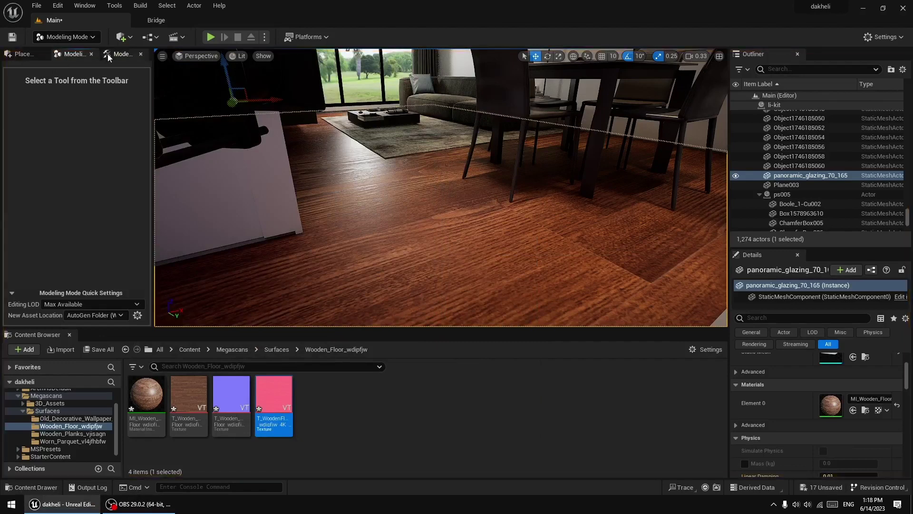
left_click(122, 53)
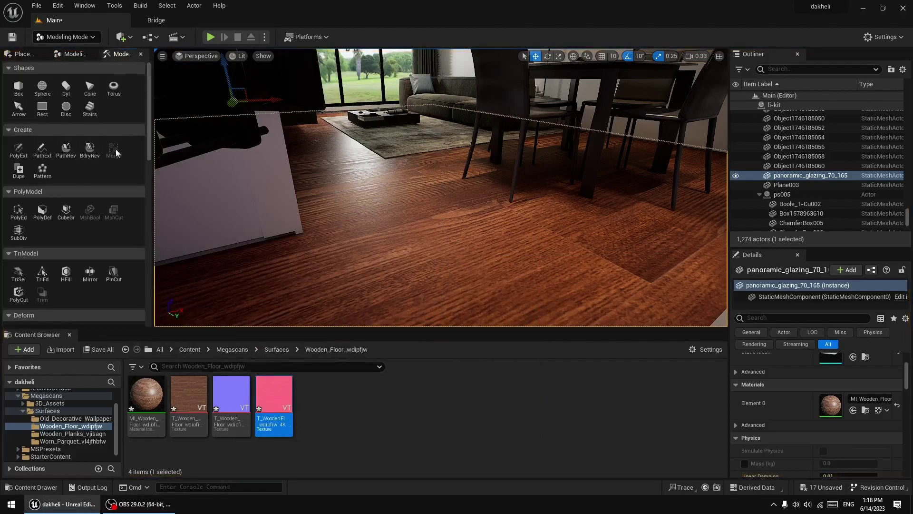
Collapse the Shapes through Attributes tool groups so the UVs group is in view
left_click(10, 68)
left_click(9, 81)
left_click(9, 94)
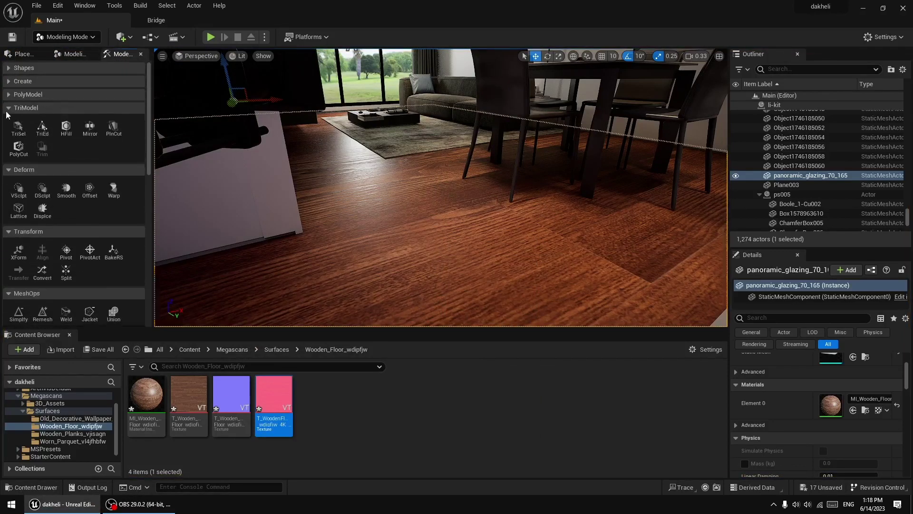
left_click(9, 107)
left_click(8, 123)
left_click(9, 135)
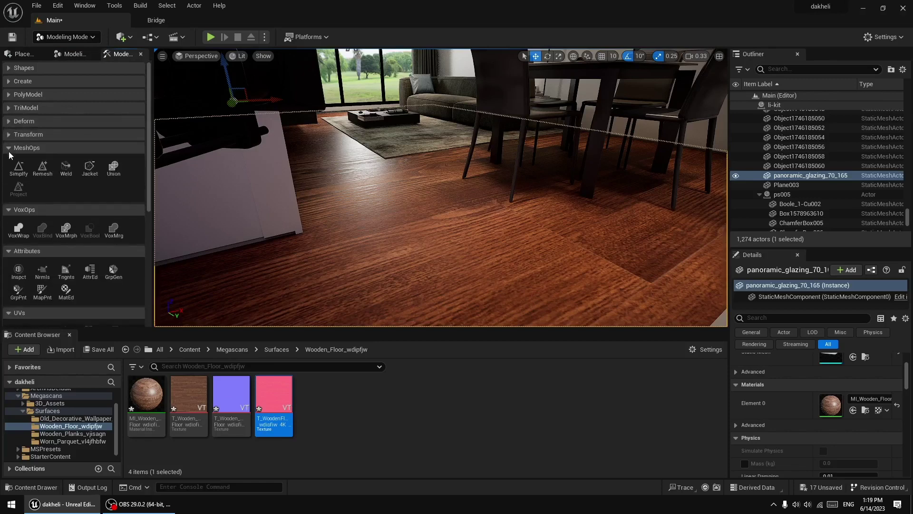
left_click(9, 148)
left_click(9, 161)
left_click(8, 175)
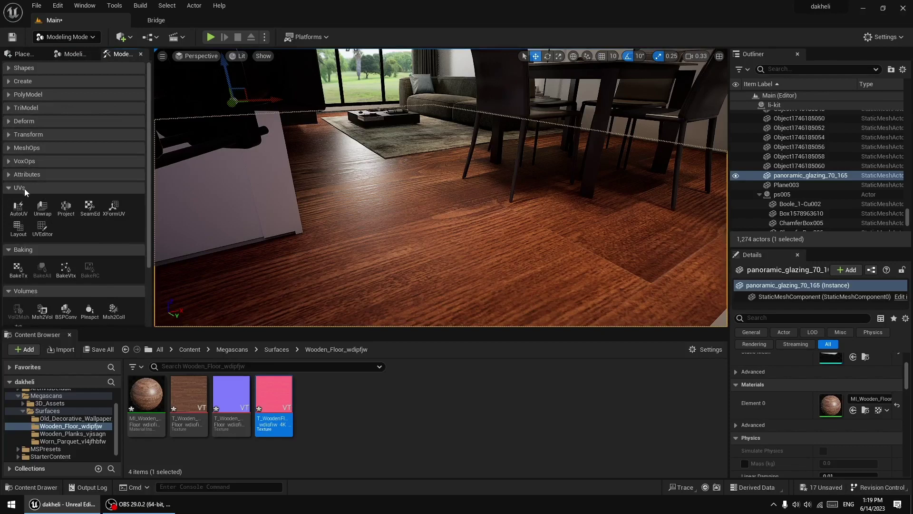
Start UV Project on the floor, choose Box projection, and reset dimensions to 100 × 100 × 100
left_click(68, 210)
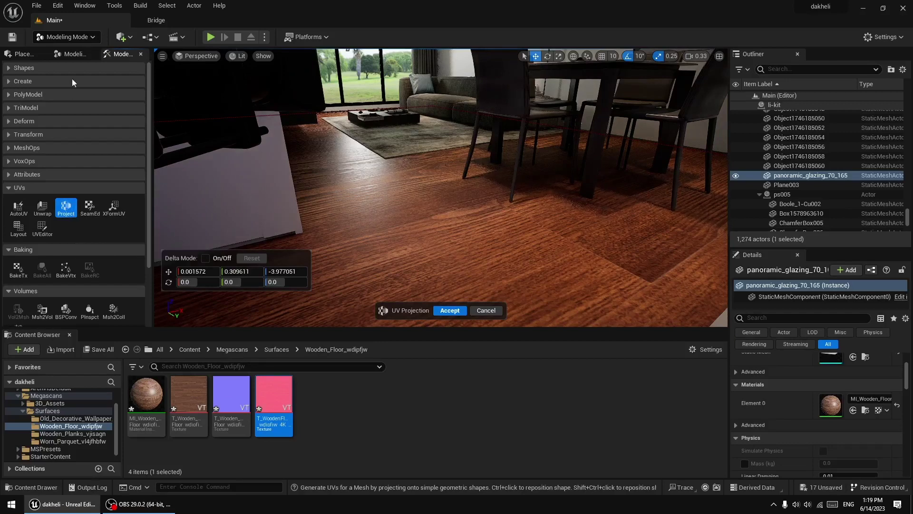
left_click(75, 55)
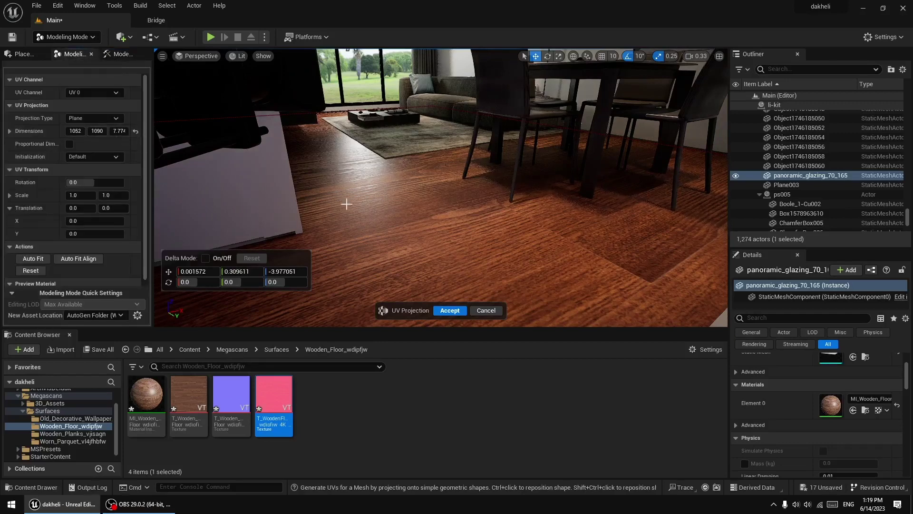
scroll(365, 203, "up", 2)
right_click_drag(441, 188, 451, 187)
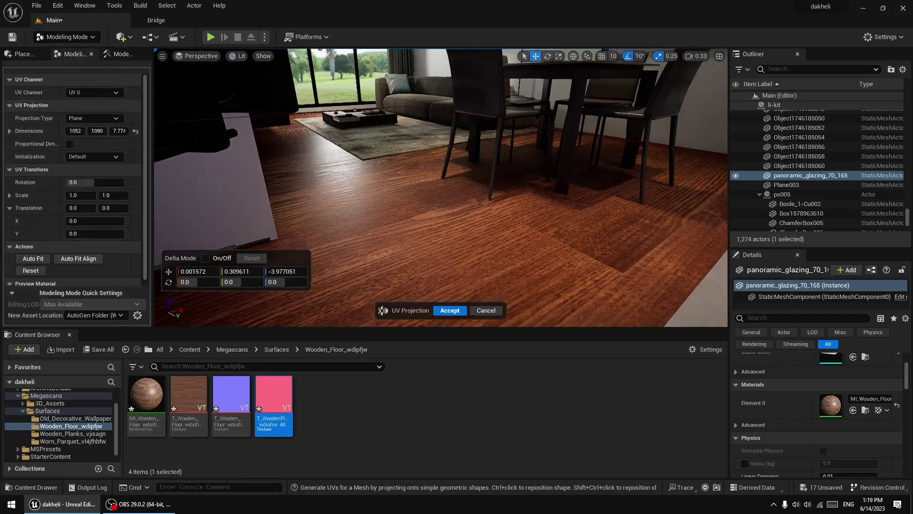
left_click(96, 118)
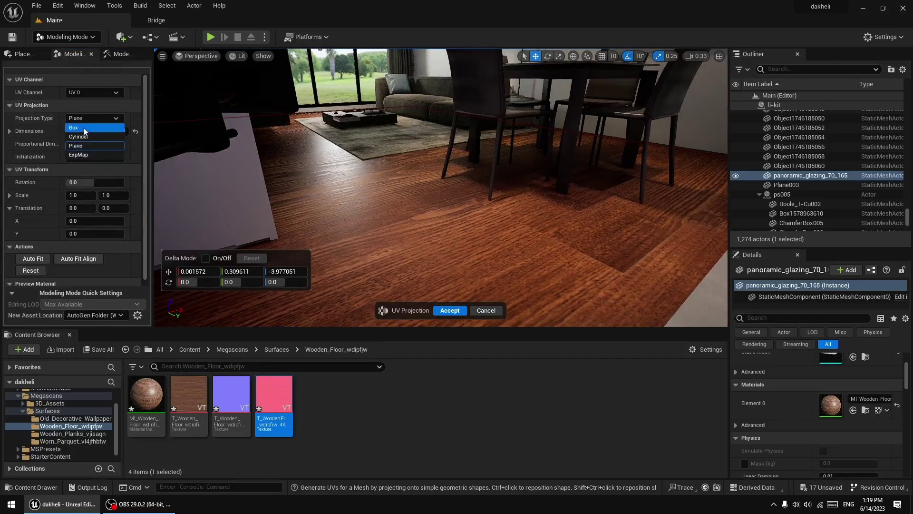
left_click(84, 127)
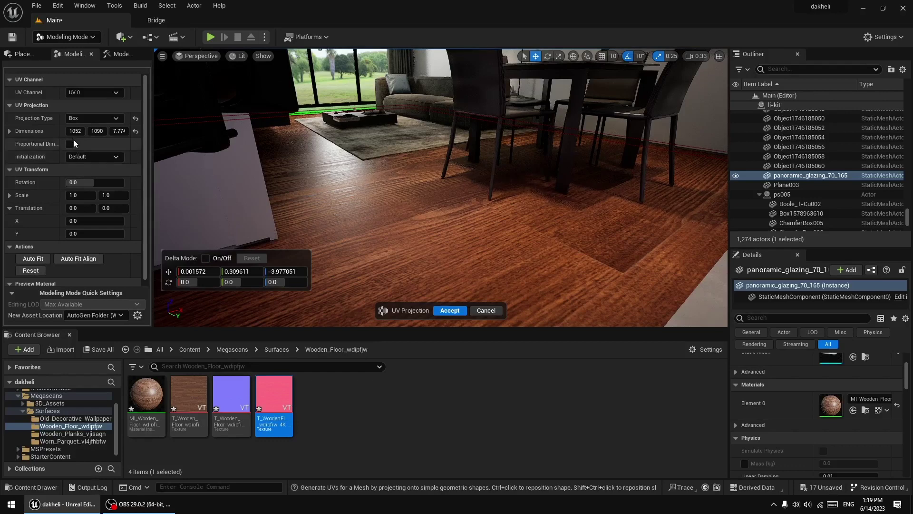
mouse_move(74, 131)
left_mouse_down()
mouse_move(95, 131)
mouse_move(75, 131)
left_mouse_up()
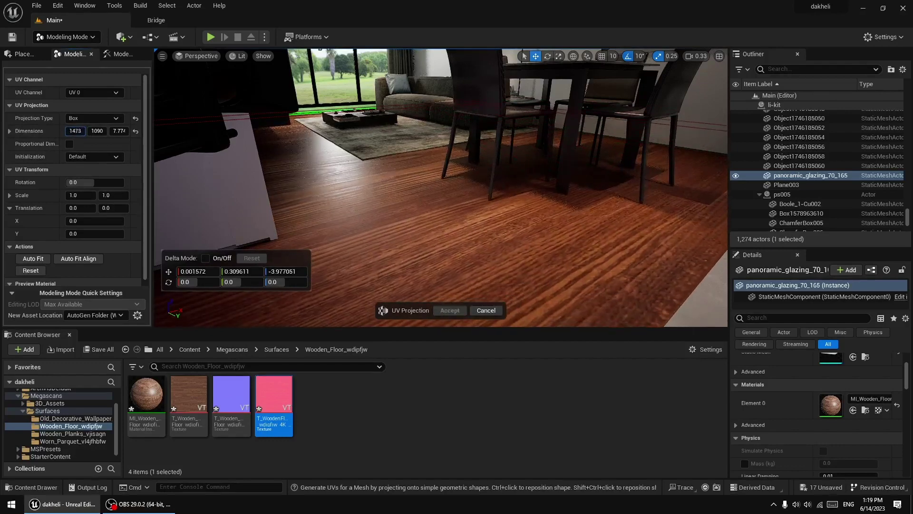
left_click(137, 130)
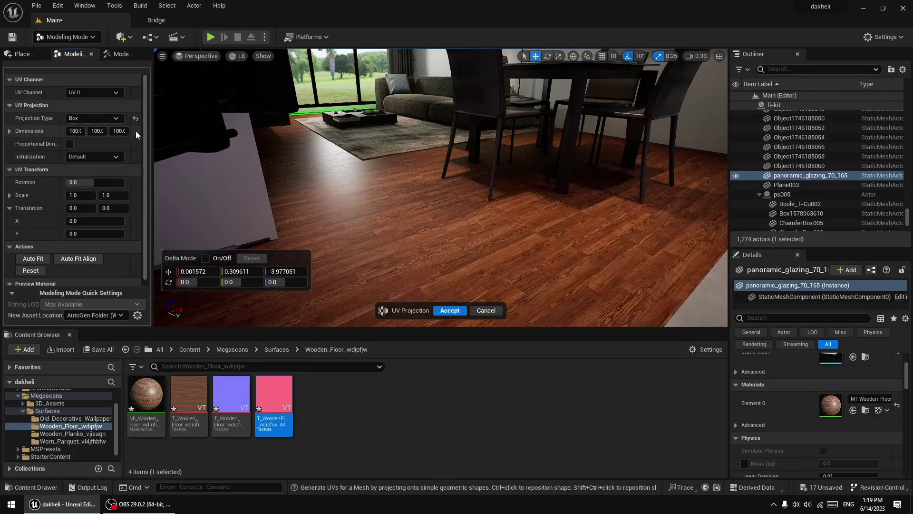
Test UV scales of 2 and then 0.1 on the wooden floor
right_click_drag(426, 214, 426, 247)
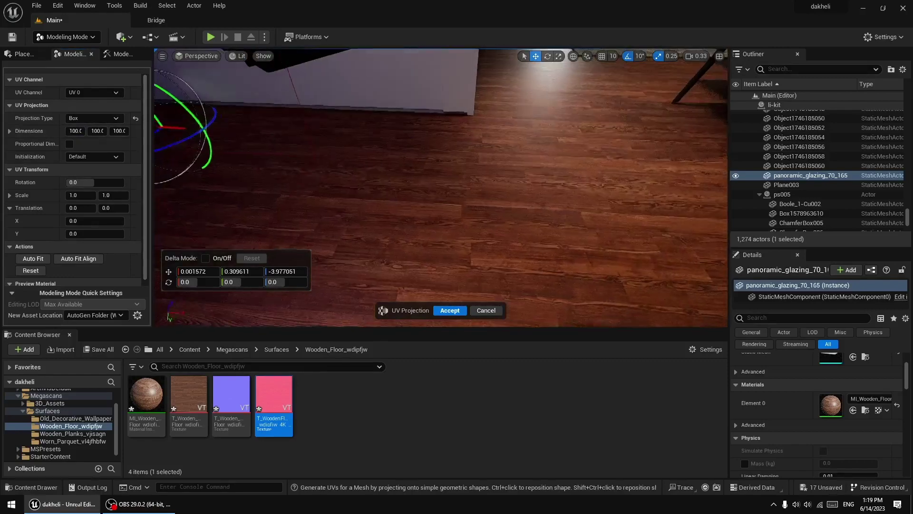
right_click_drag(379, 200, 379, 226)
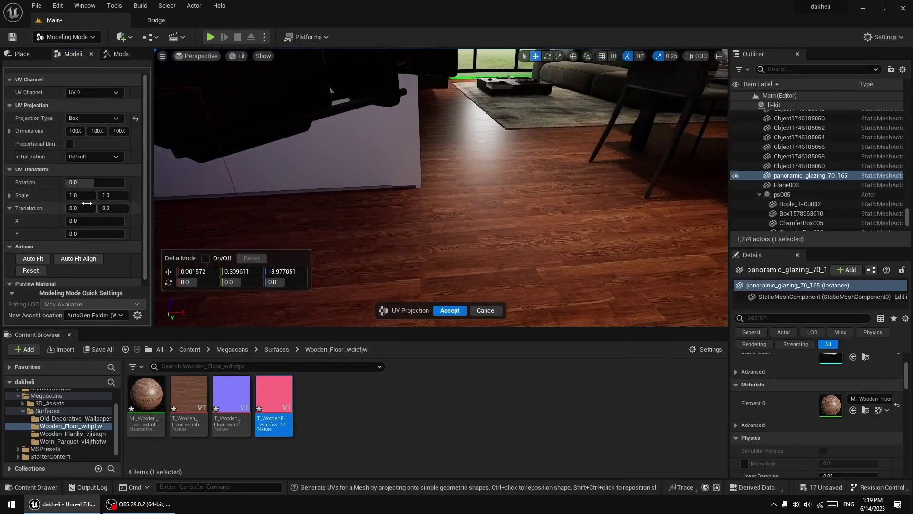
left_click(84, 195)
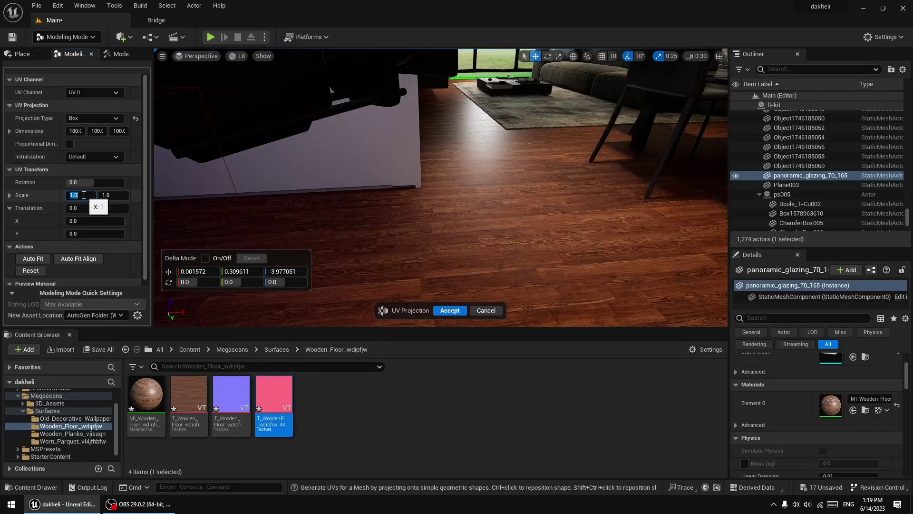
type("2")
key("Return")
left_click(121, 195)
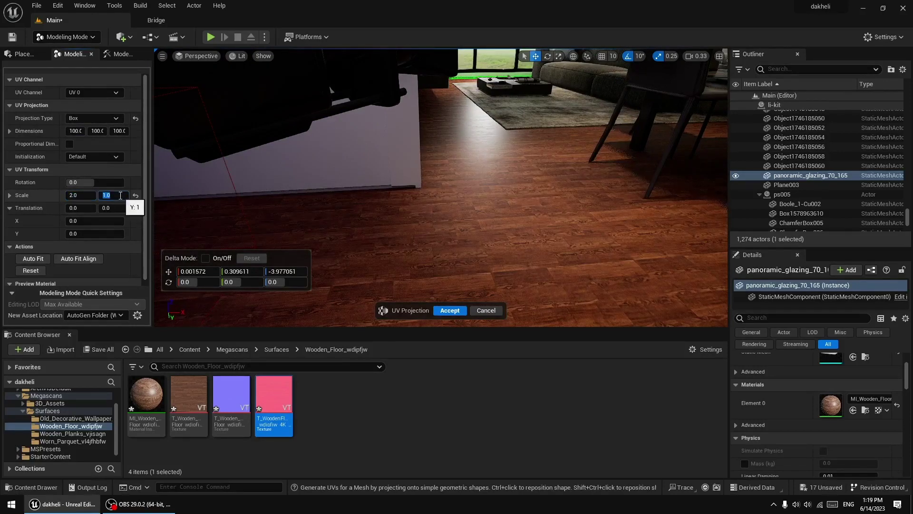
type("2")
key("Return")
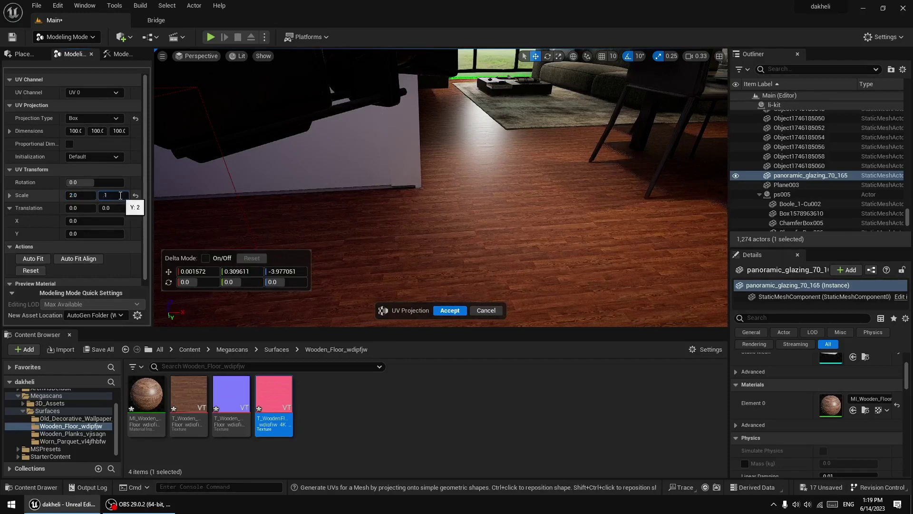
key("Return")
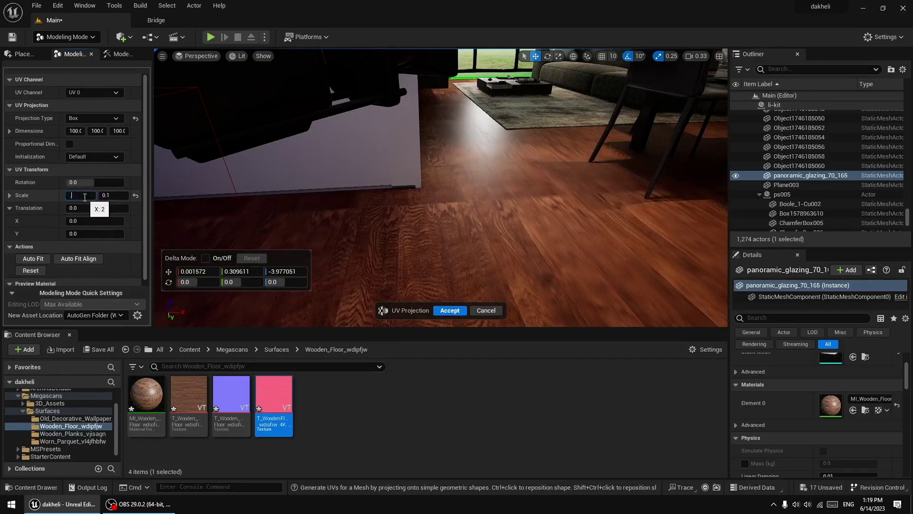
type(".1")
key("Return")
Try a UV scale of 1.5 in both X and Y
right_click_drag(305, 206, 266, 204)
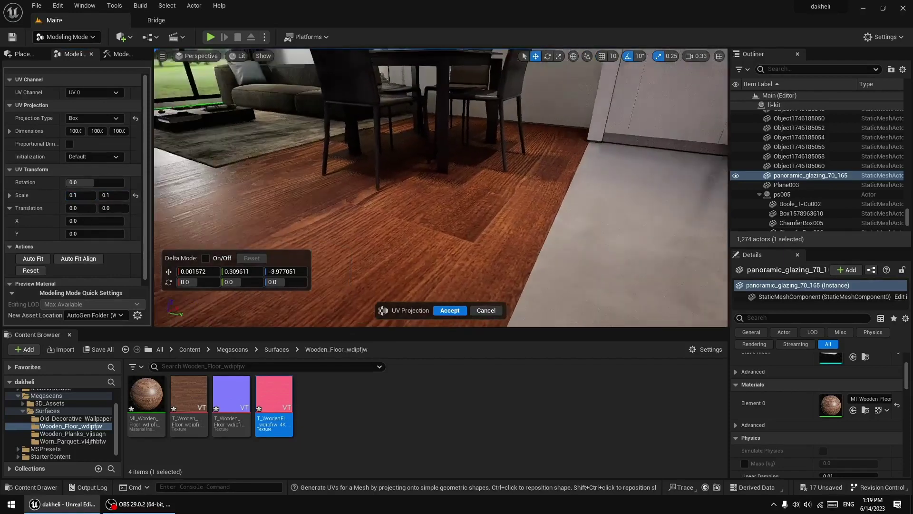
left_click(78, 195)
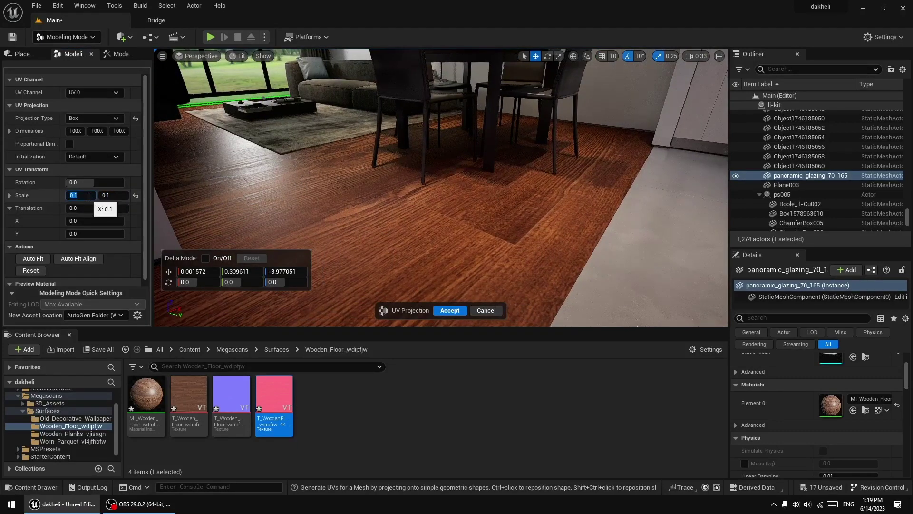
type("1.5")
key("Return")
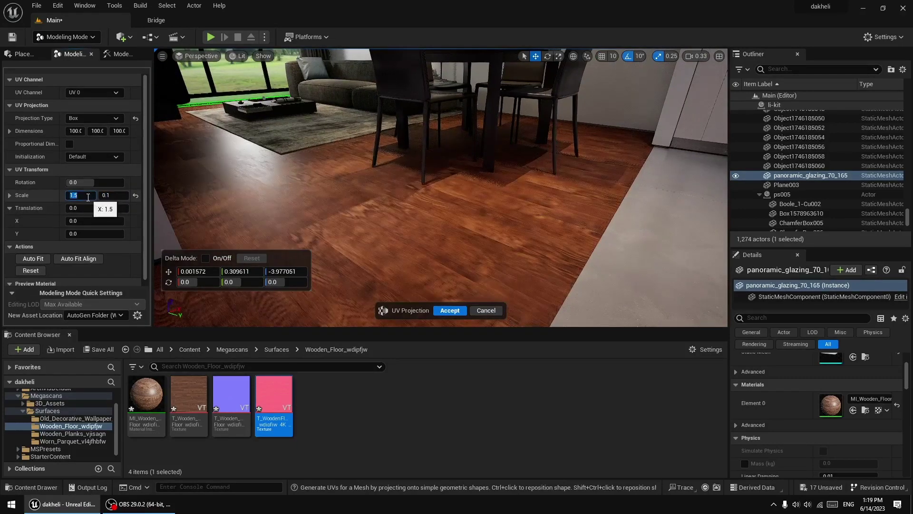
type("1.5")
key("Return")
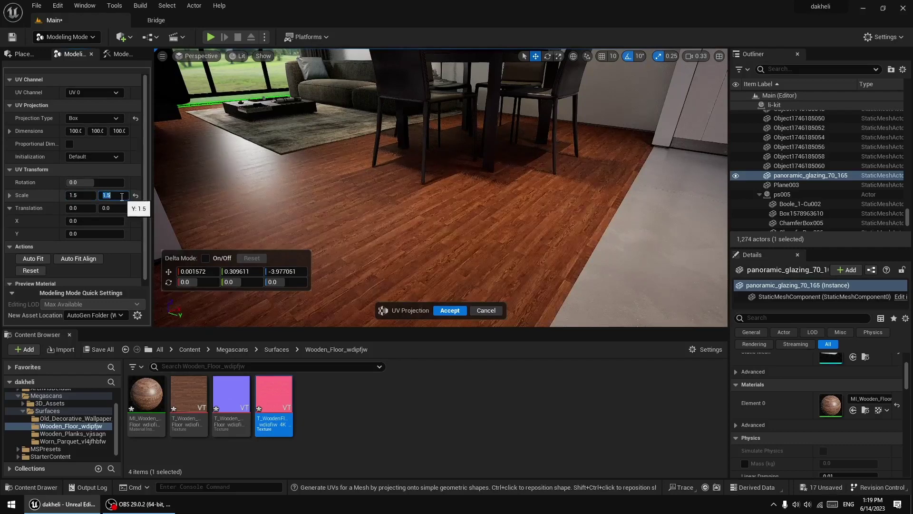
Return the UV scale to 1 and stretch the box to about -6 × 137 × 136
right_click_drag(346, 210, 328, 209)
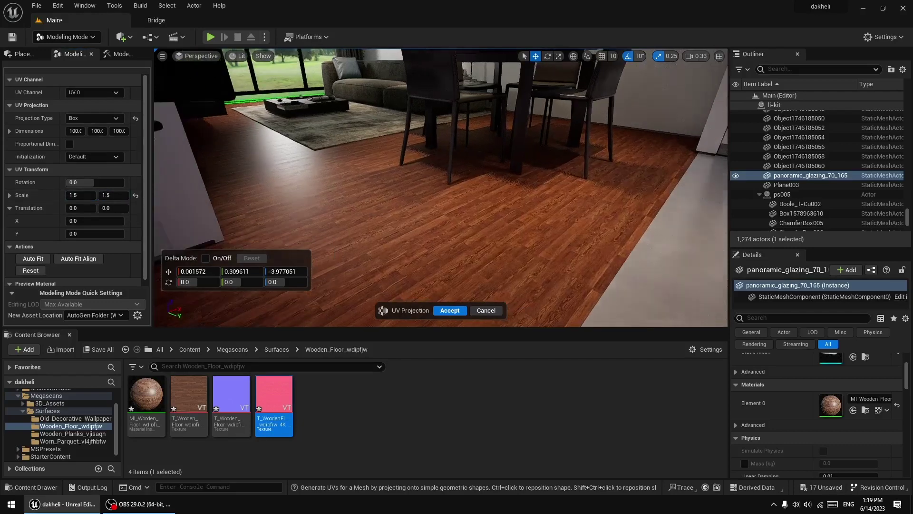
left_click(88, 195)
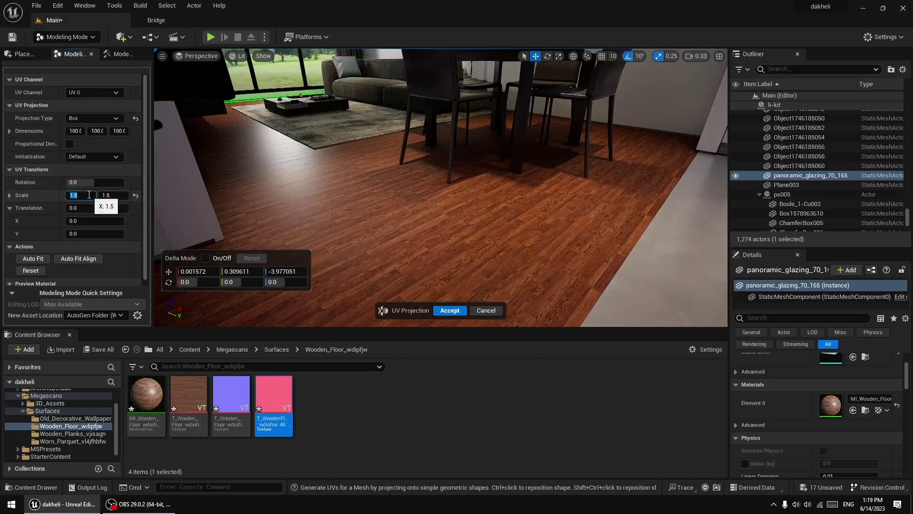
type("1")
key("Return")
left_click(115, 197)
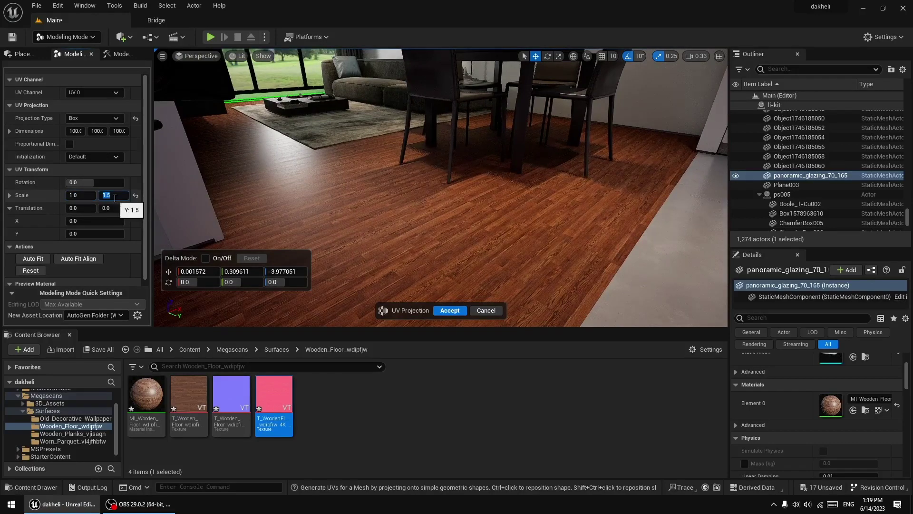
type("1")
key("Return")
left_click_drag(98, 131, 135, 131)
left_click_drag(75, 131, 43, 131)
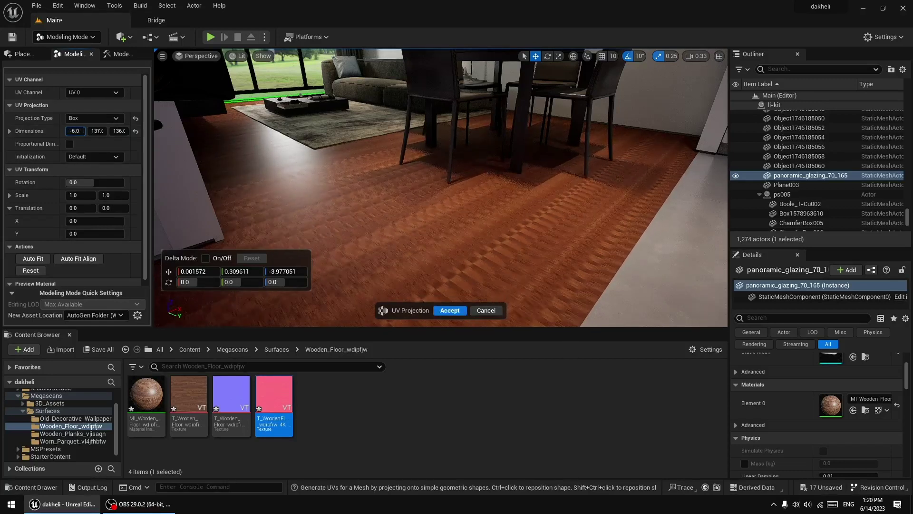
Reset the box dimensions to 100, leaving Proportional Dimensions off and Initialization at Default
left_click(136, 131)
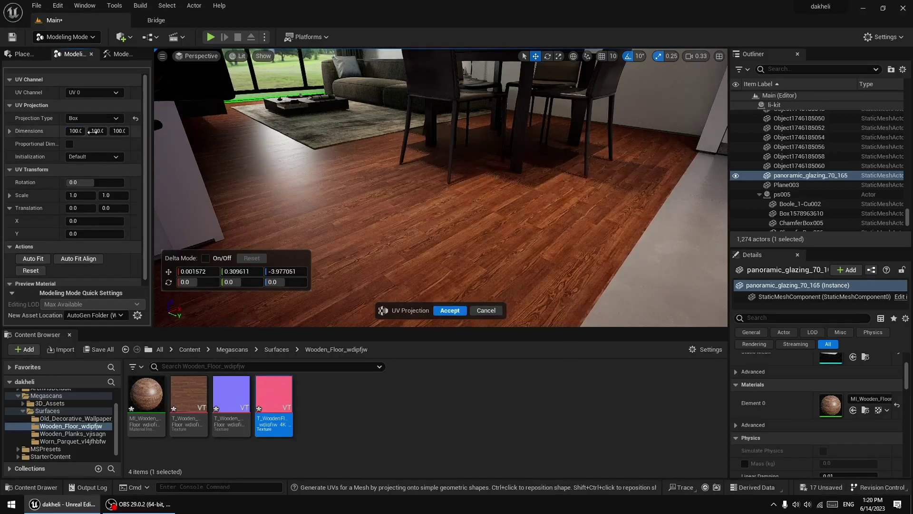
left_click(70, 144)
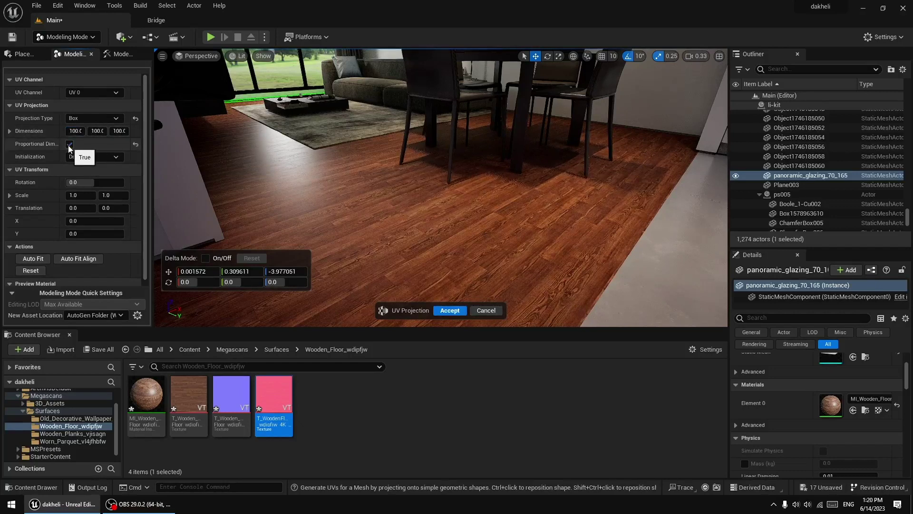
left_click(68, 144)
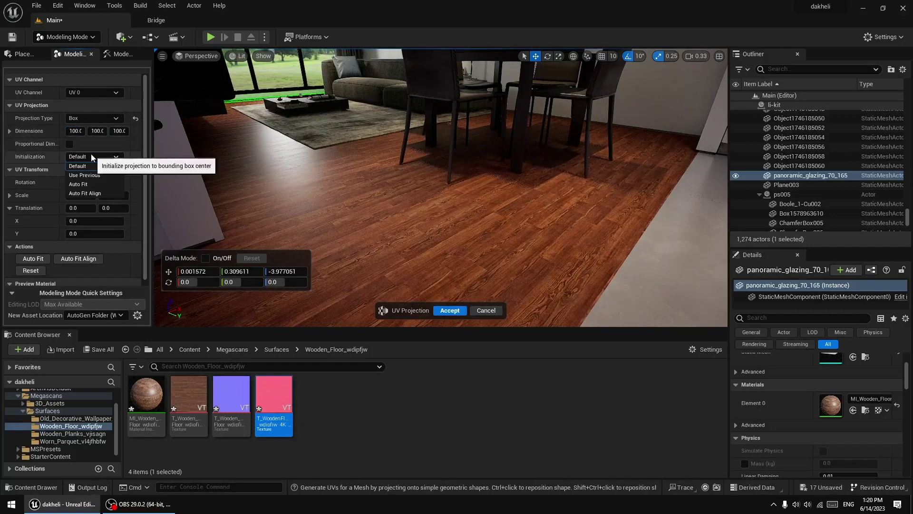
left_click(85, 185)
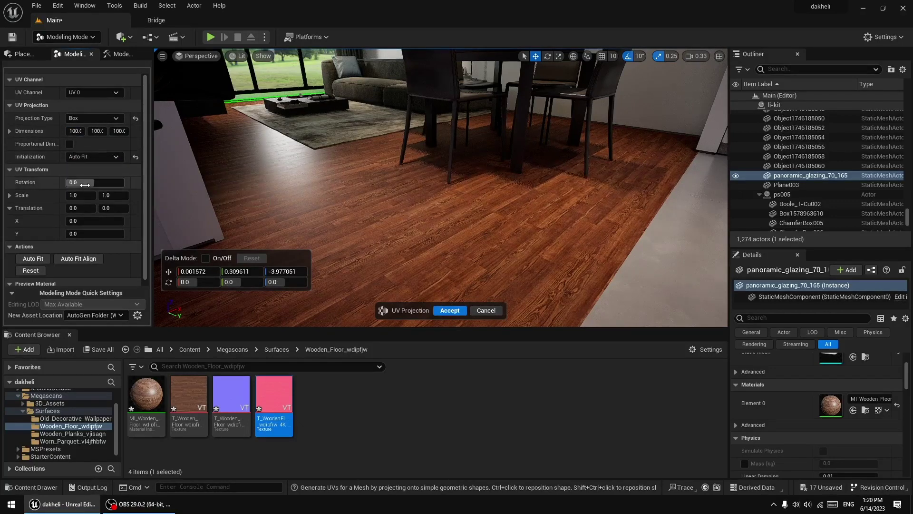
left_click(87, 161)
left_click(90, 169)
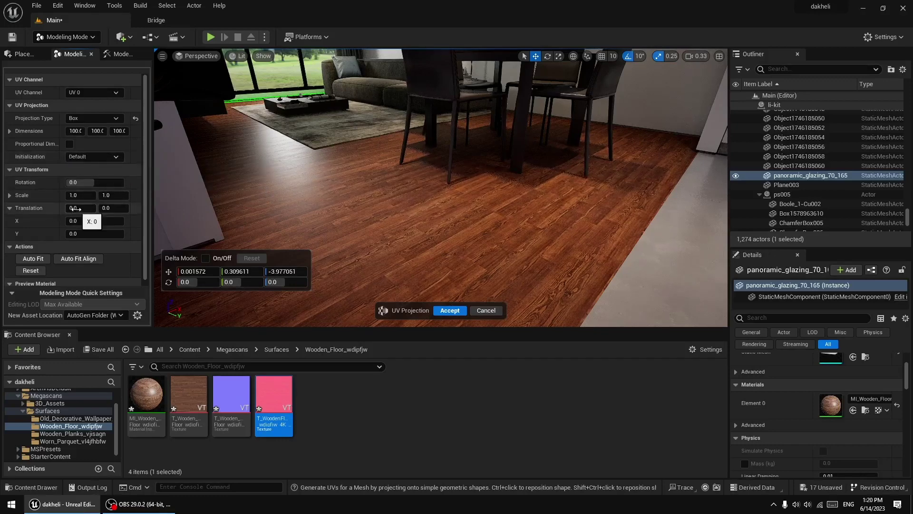
Offset the plank pattern to UV translation of about 1.353 X and -0.538 Y
left_click_drag(74, 208, 88, 209)
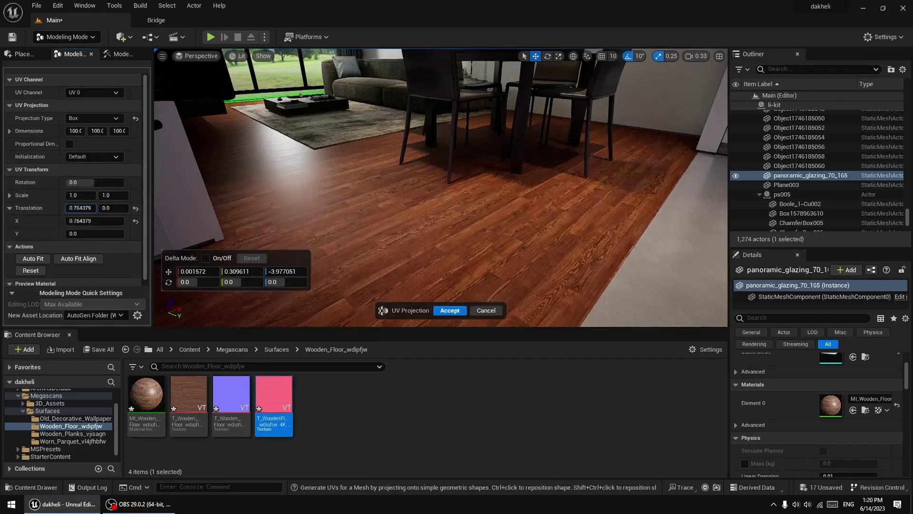
left_click_drag(88, 208, 109, 208)
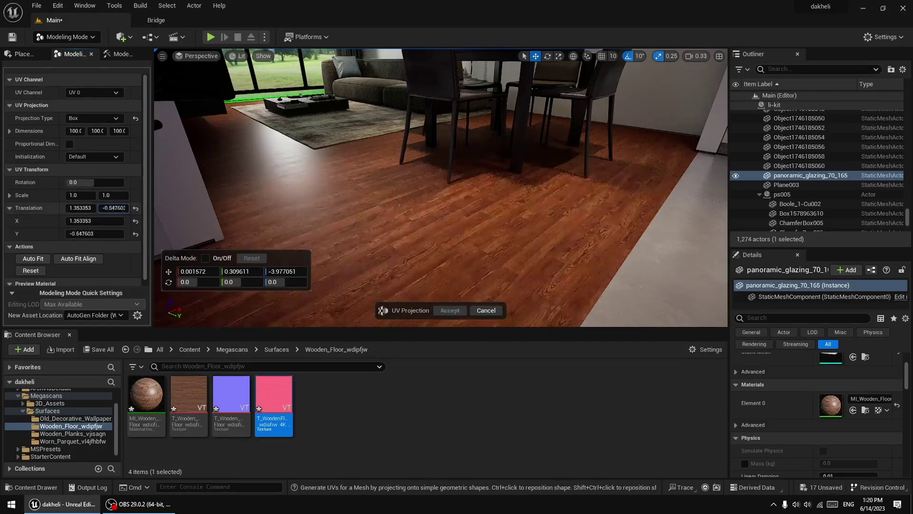
left_click_drag(110, 207, 106, 217)
scroll(77, 246, "down", 1)
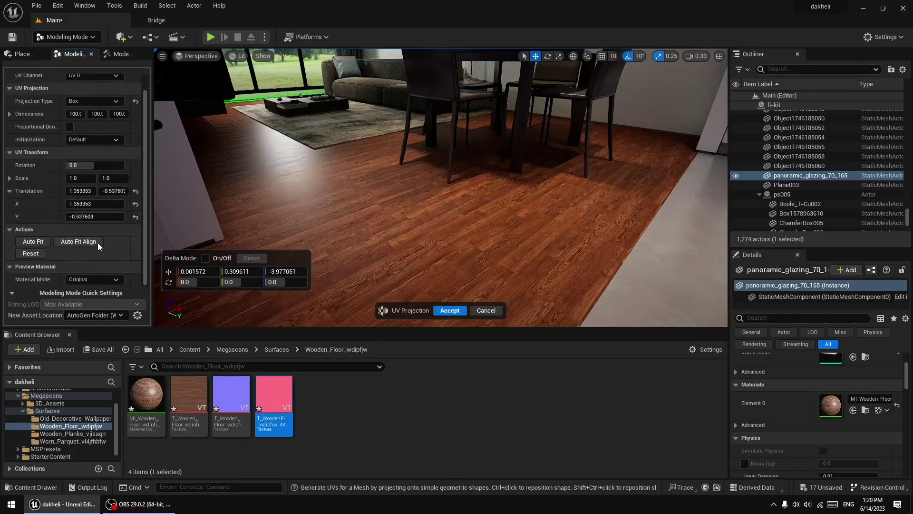
scroll(98, 242, "up", 1)
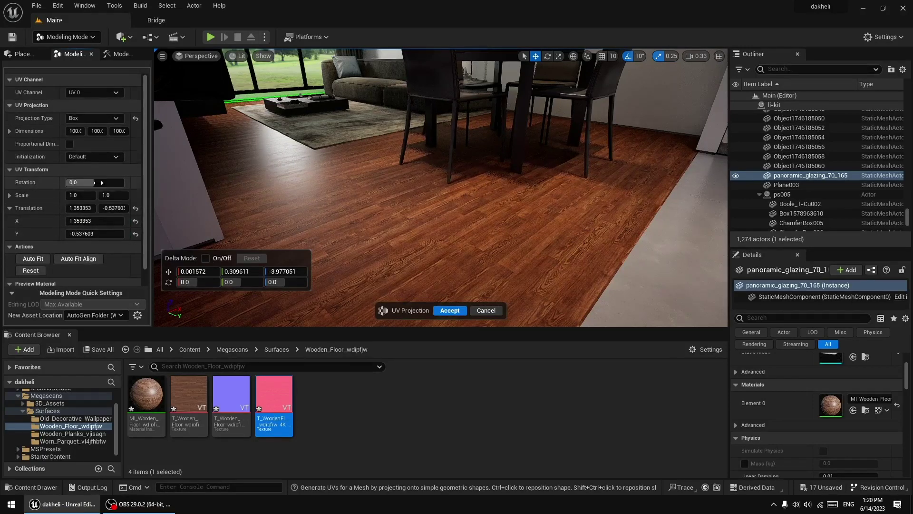
Set the plank pattern rotation to 90 degrees after trying 360 and 180
mouse_move(90, 183)
left_mouse_down()
mouse_move(72, 183)
mouse_move(89, 184)
left_mouse_up()
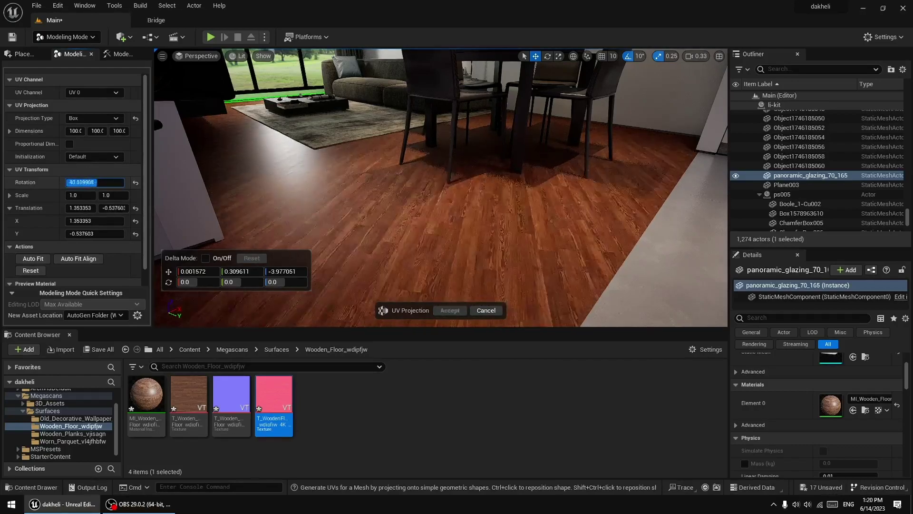
left_click(135, 182)
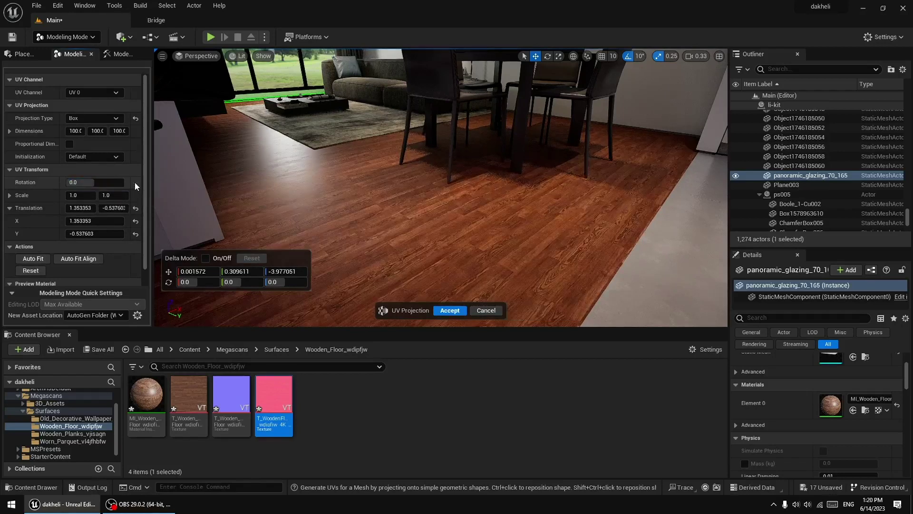
left_click(98, 183)
key("Return")
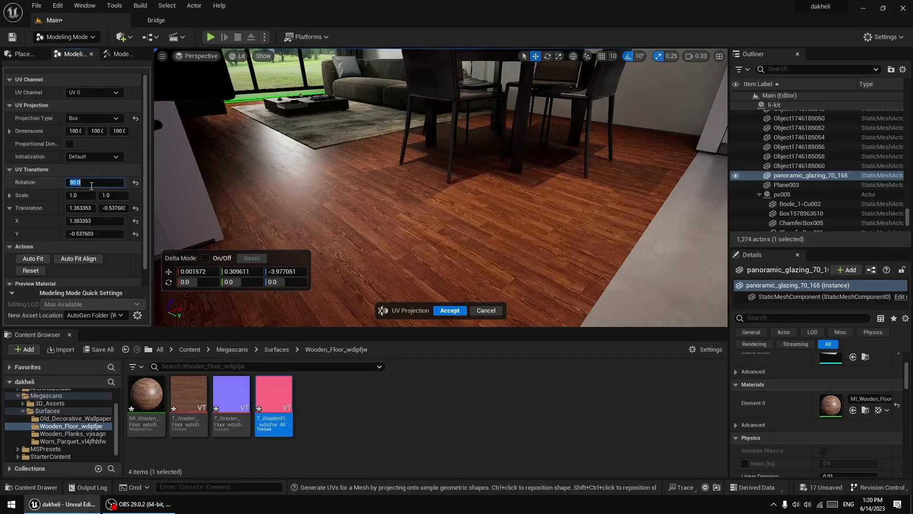
type("180")
key("Return")
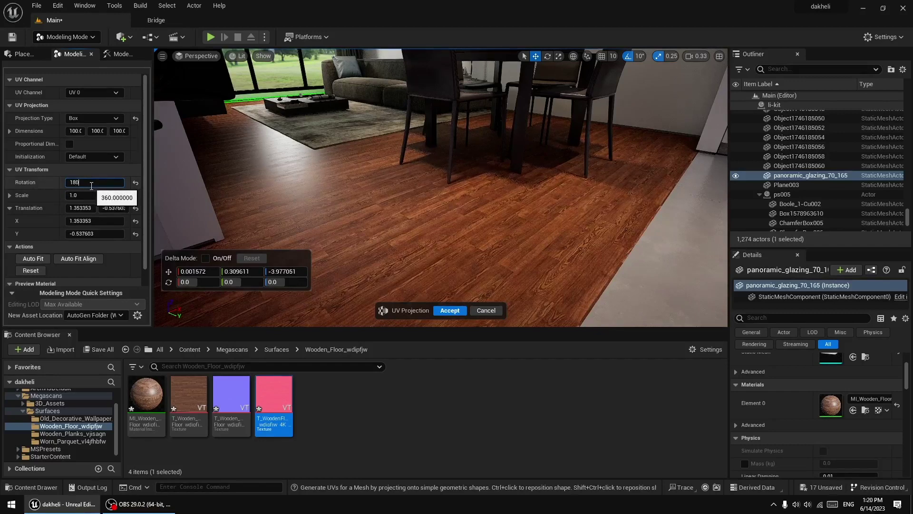
key("Return")
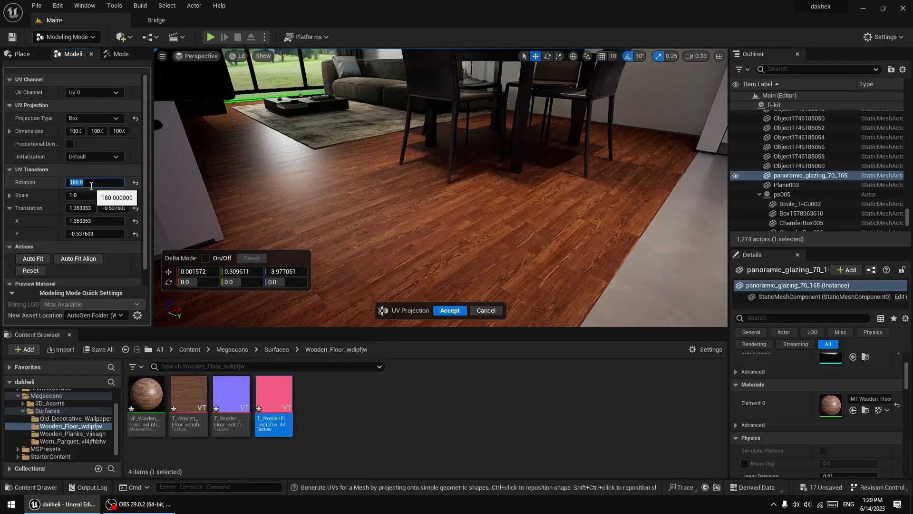
type("90")
key("Return")
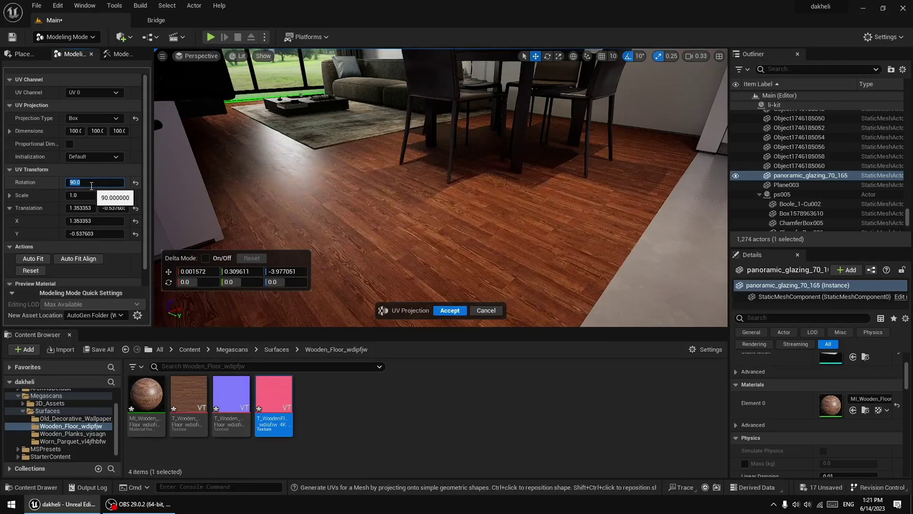
Accept the UV projection so the rotated planks are applied to the floor
left_click_drag(409, 189, 439, 255)
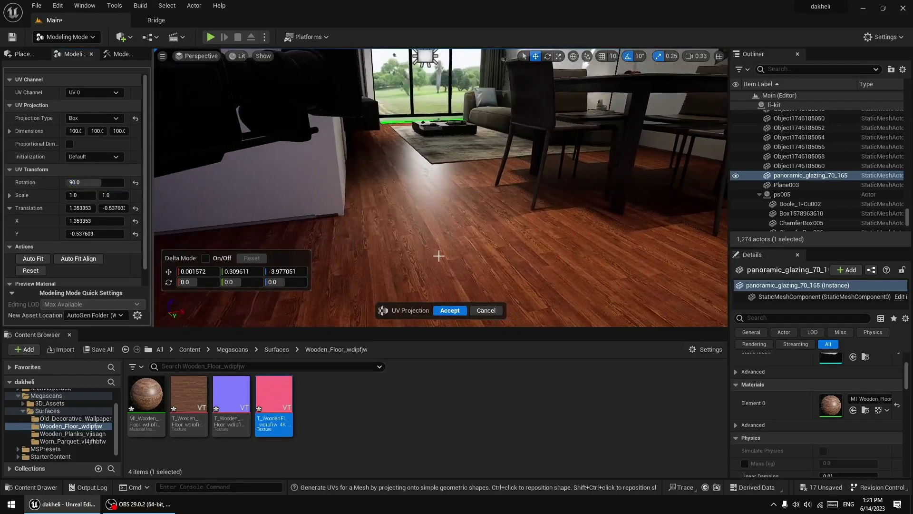
left_click(450, 310)
mouse_move(441, 230)
left_mouse_down()
mouse_move(461, 228)
mouse_move(457, 181)
left_mouse_up()
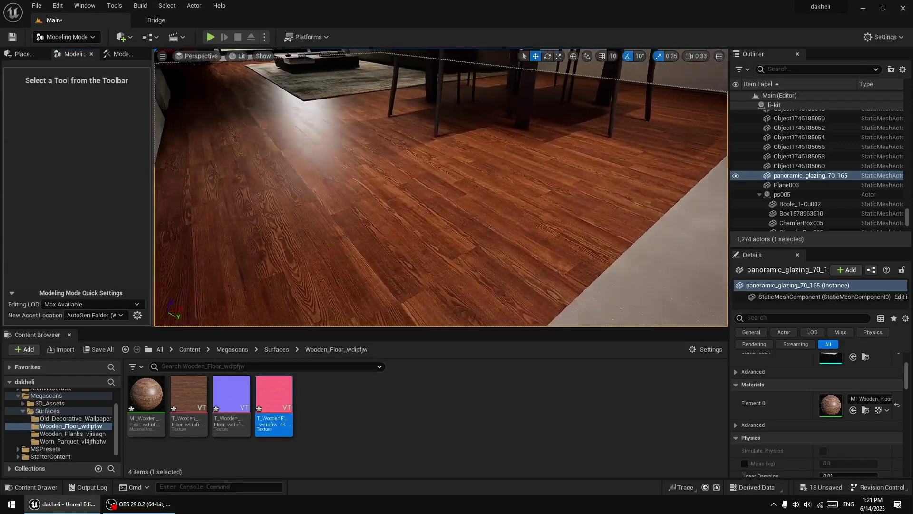
Close the extra Modeling tool tabs, leaving Place Actors, and view the floor toward the window
left_click_drag(230, 158, 230, 181)
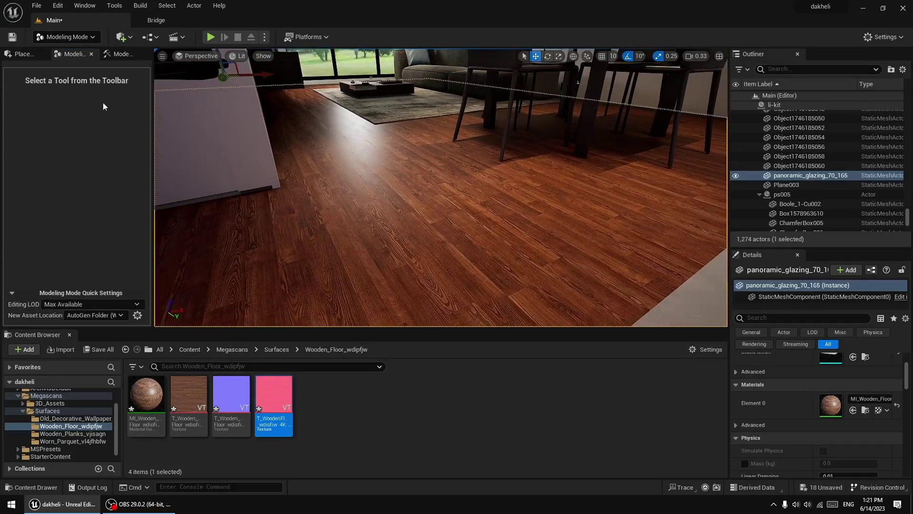
left_click(67, 39)
left_click(115, 54)
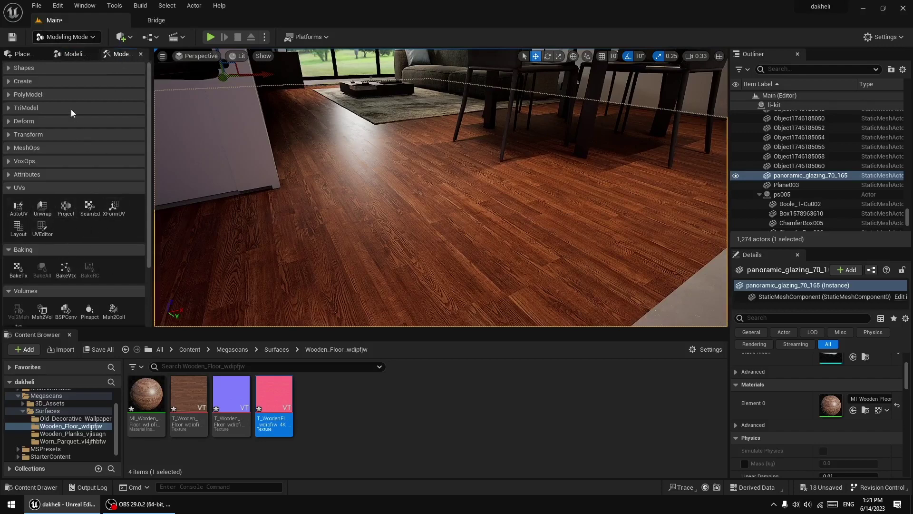
left_click(140, 54)
left_click(141, 55)
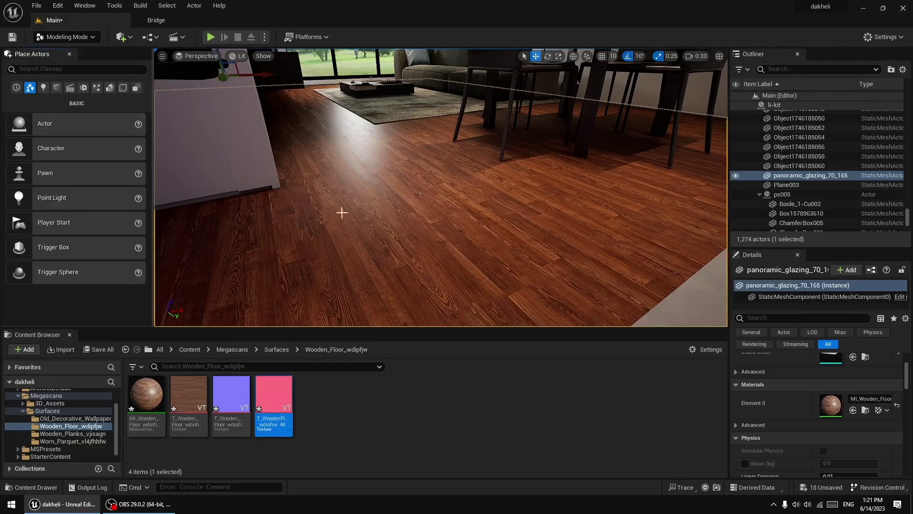
right_click_drag(341, 212, 365, 211)
mouse_move(432, 220)
right_mouse_down()
mouse_move(361, 223)
mouse_move(371, 267)
mouse_move(363, 209)
right_mouse_up()
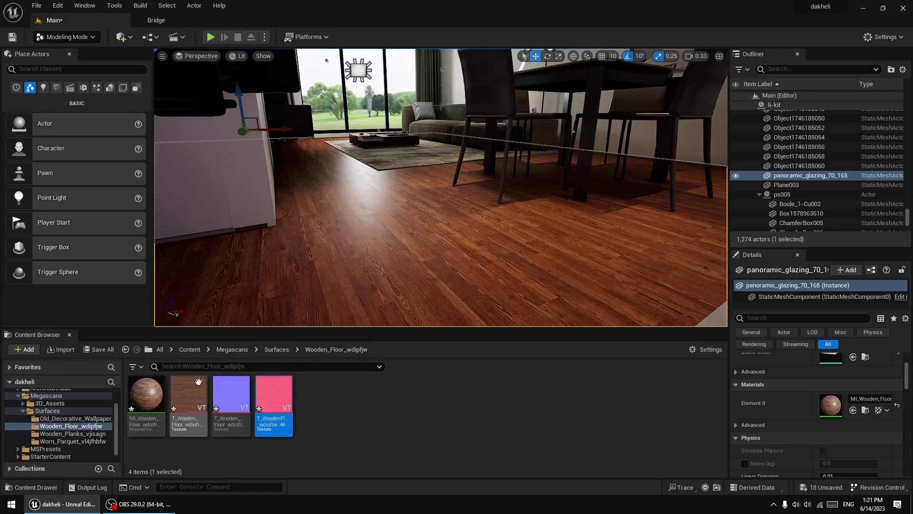
Open MI_Wooden_Floor docked in the main window, then open the T_Wooden_Floor_wdipfjw albedo texture
double_click(164, 395)
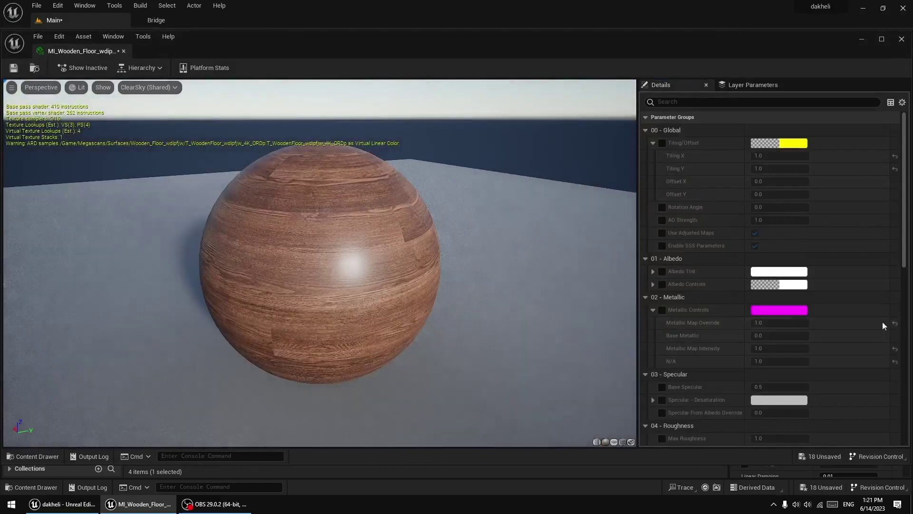
scroll(776, 339, "down", 4)
scroll(776, 340, "down", 8)
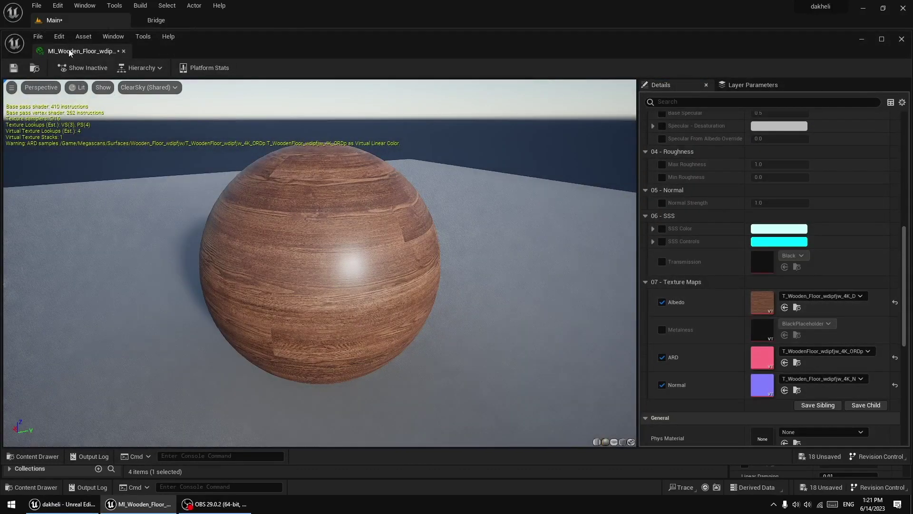
left_click_drag(65, 50, 230, 22)
left_click(79, 19)
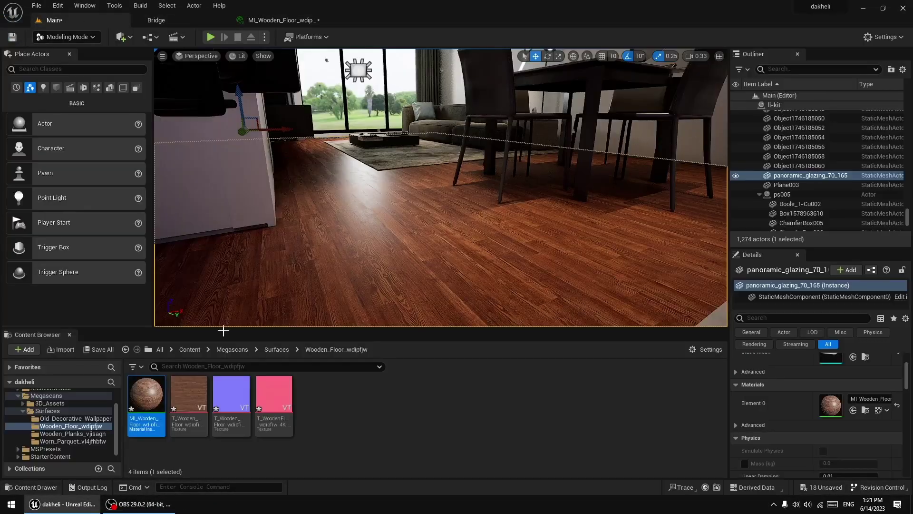
double_click(190, 383)
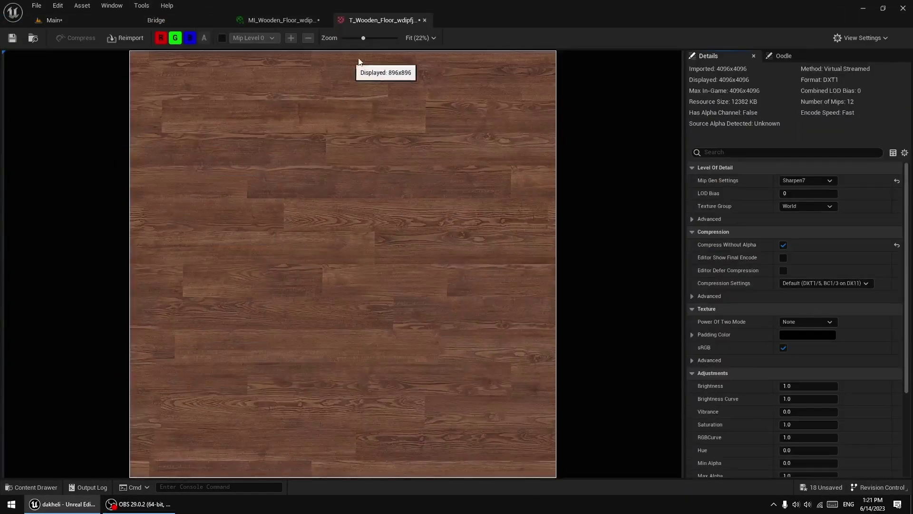
Reopen the wood albedo texture and try Saturation values 0.5, 3 and 0.6
left_click(425, 20)
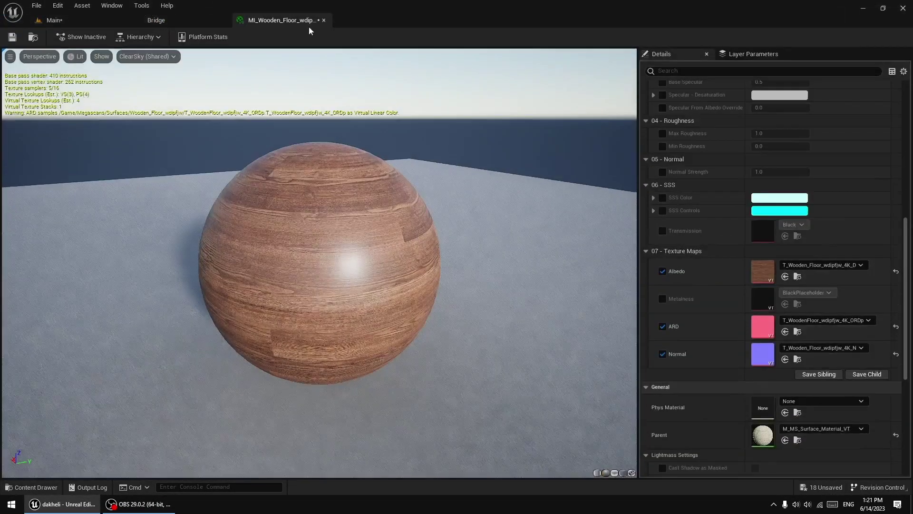
double_click(761, 271)
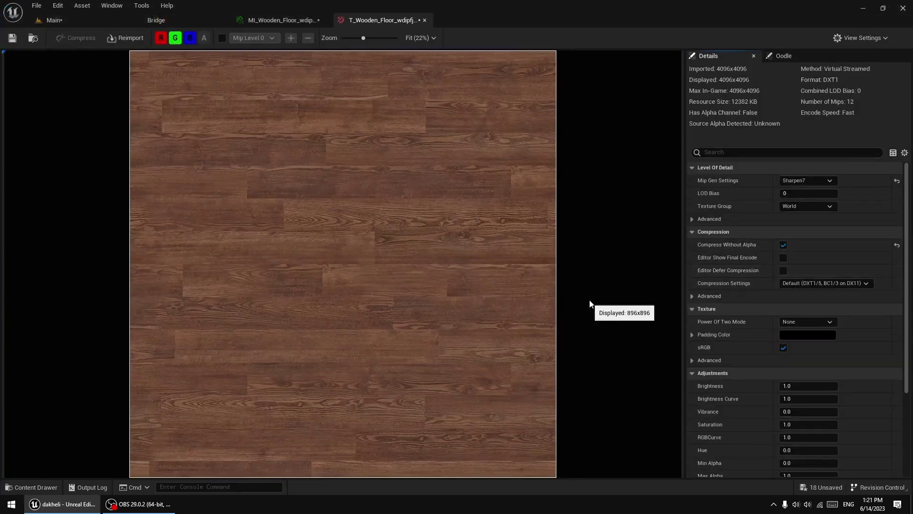
scroll(738, 423, "down", 2)
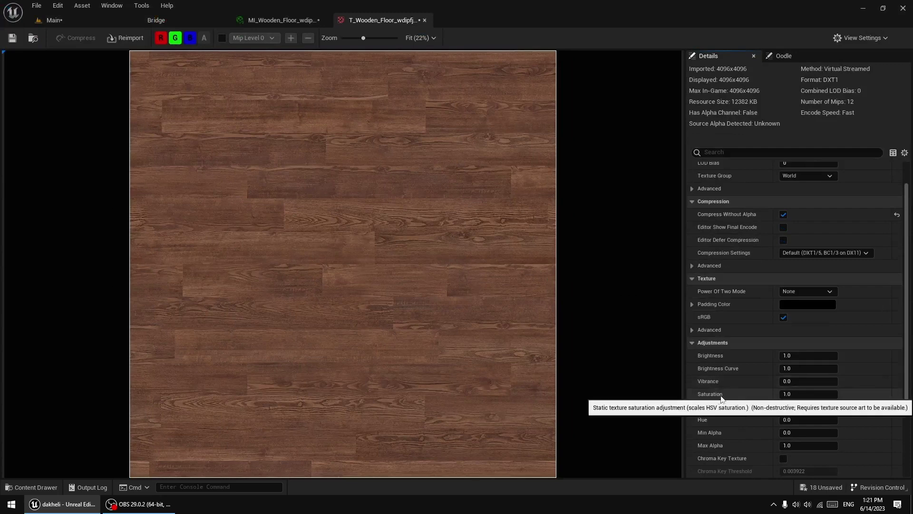
left_click(794, 394)
type(".5")
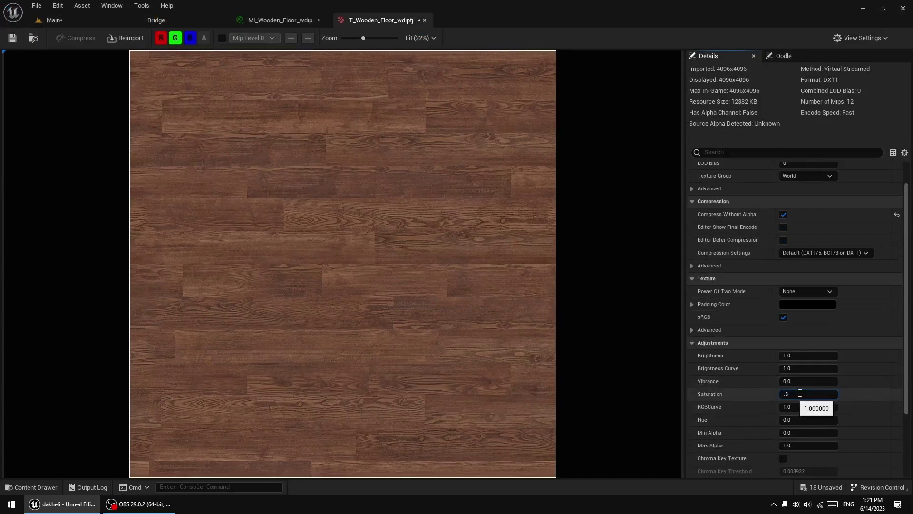
key("Return")
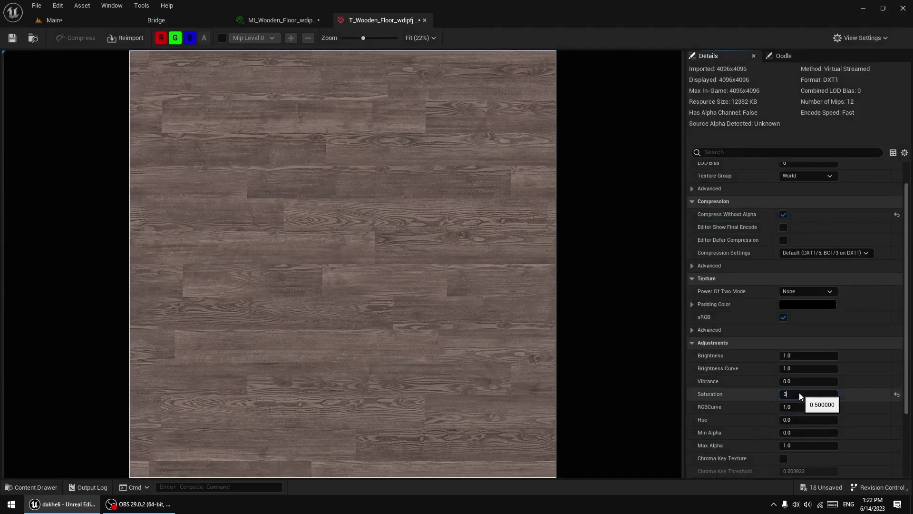
key("Return")
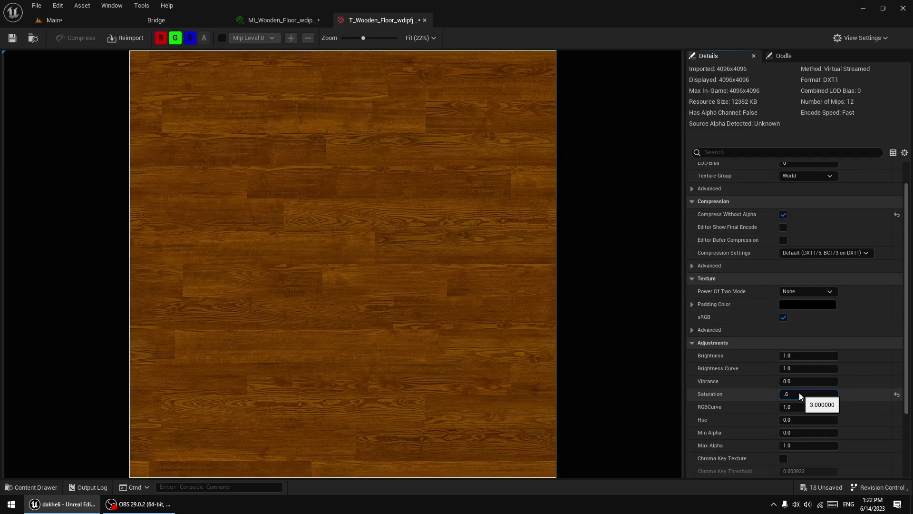
key("Return")
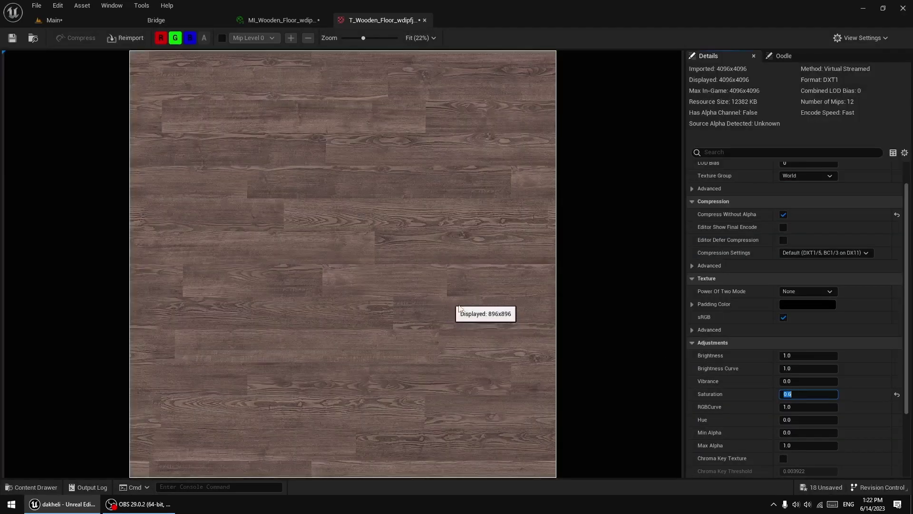
Set the texture's Saturation to 0.8, save it, and return to the living-room level
key("BackSpace")
type(".8")
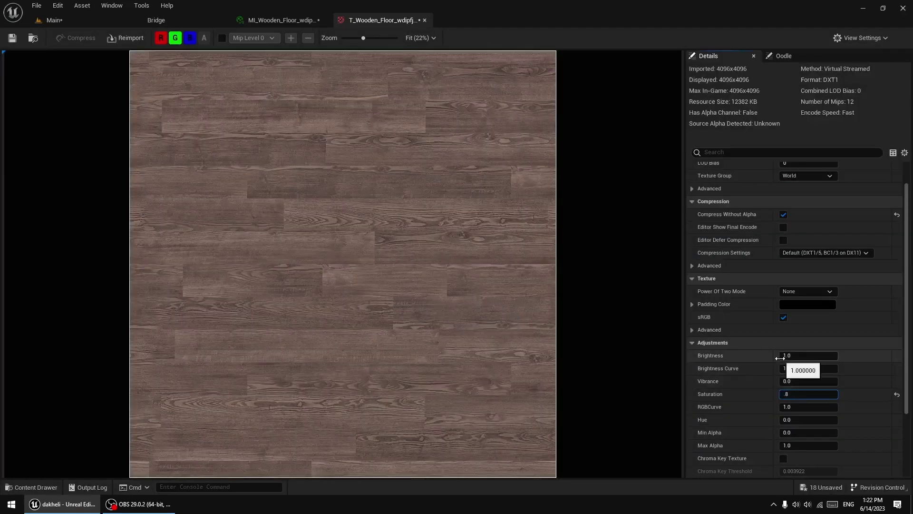
key("Return")
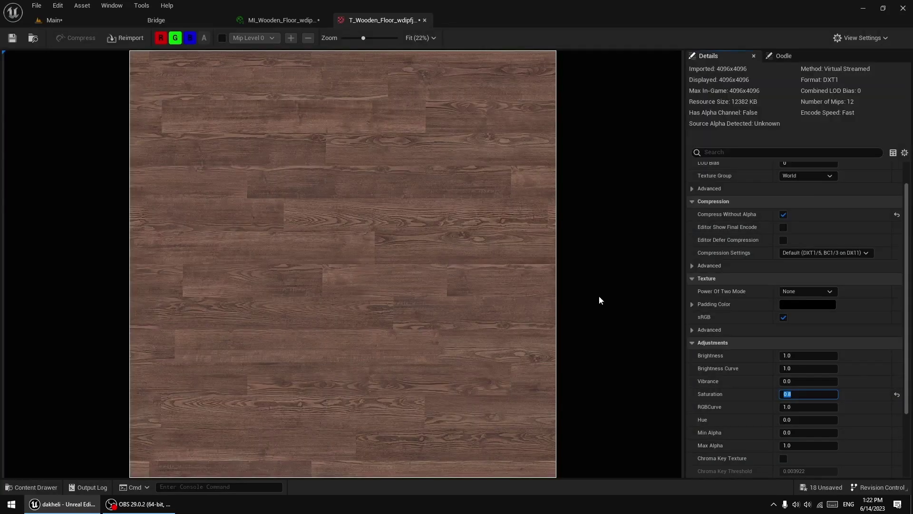
left_click(13, 41)
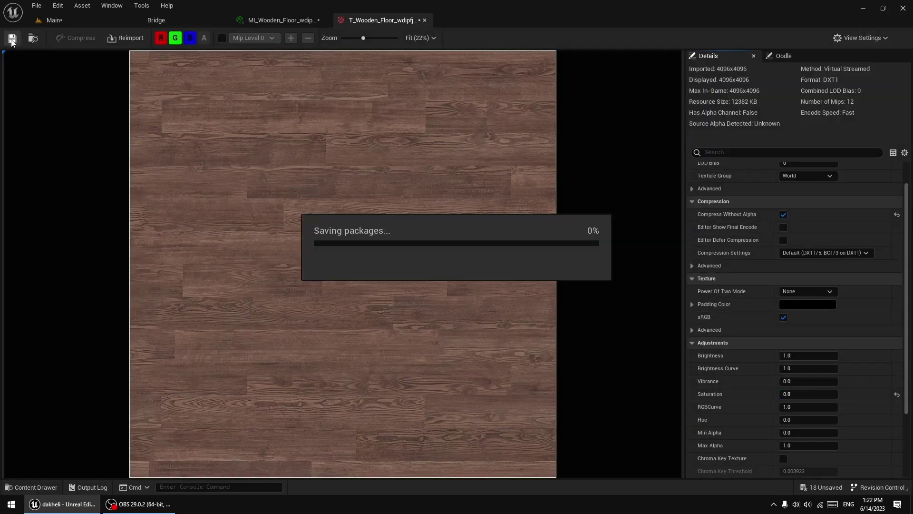
left_click(84, 18)
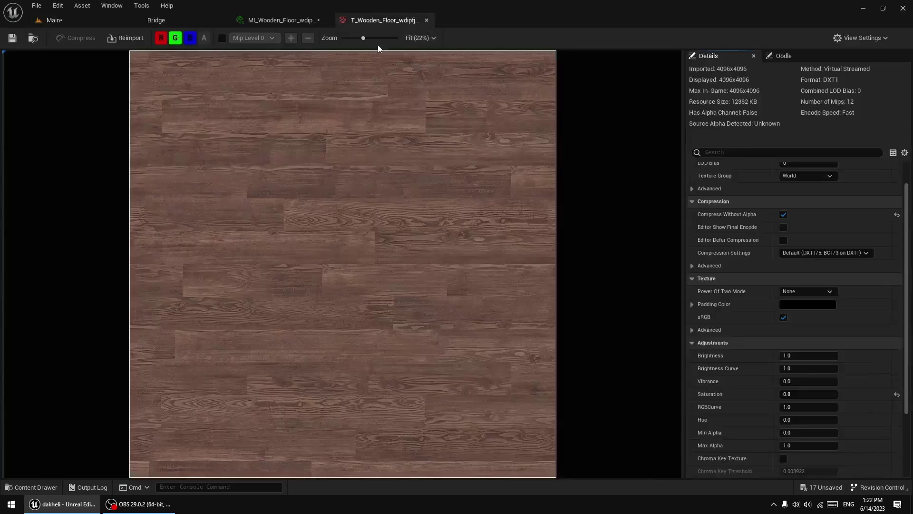
Float the wood texture editor as a taller window beside the level viewport
left_click_drag(377, 20, 513, 187)
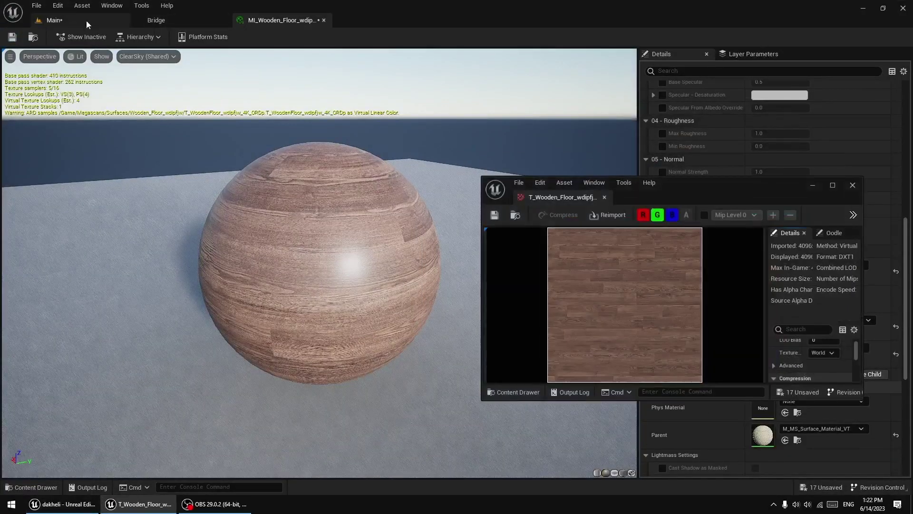
left_click(86, 20)
left_click_drag(735, 185, 681, 154)
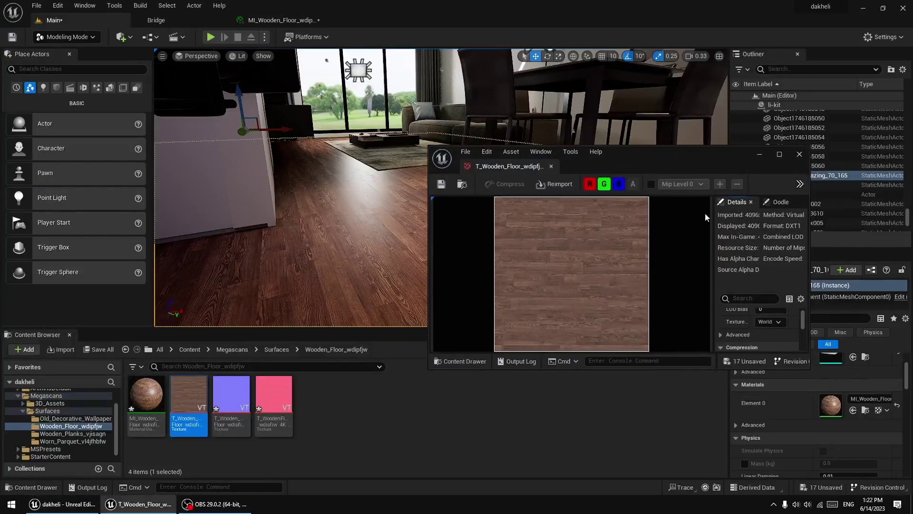
scroll(751, 310, "down", 5)
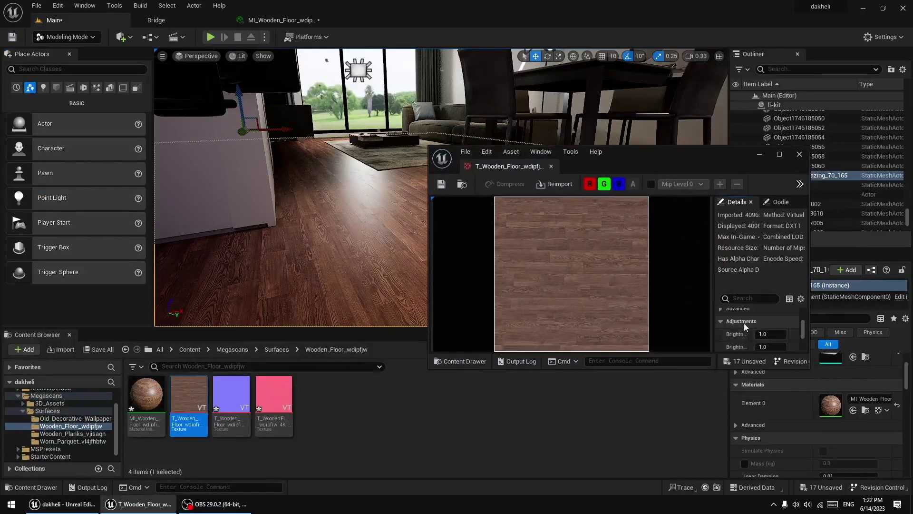
left_click_drag(675, 372, 675, 470)
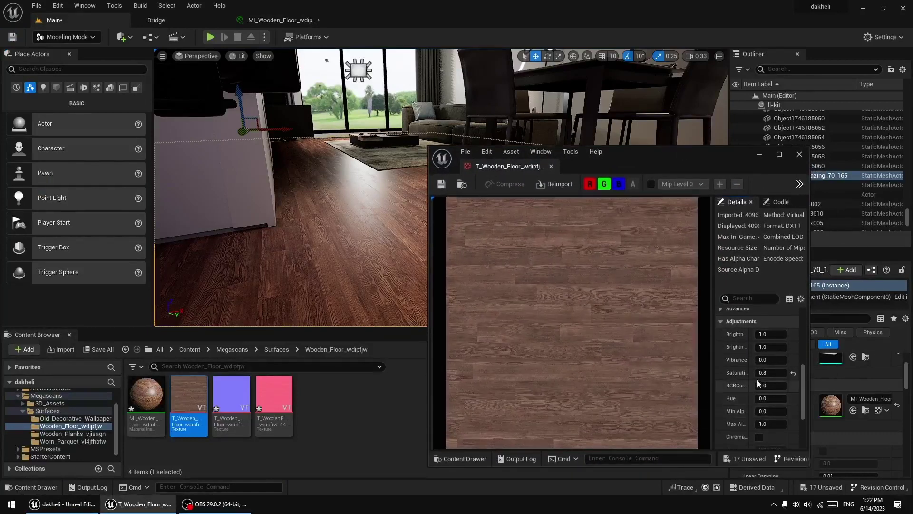
Preview Saturation 0.6 and 0.1 on the floor, then restore it to 0.8
left_click(773, 372)
type("1")
key("Return")
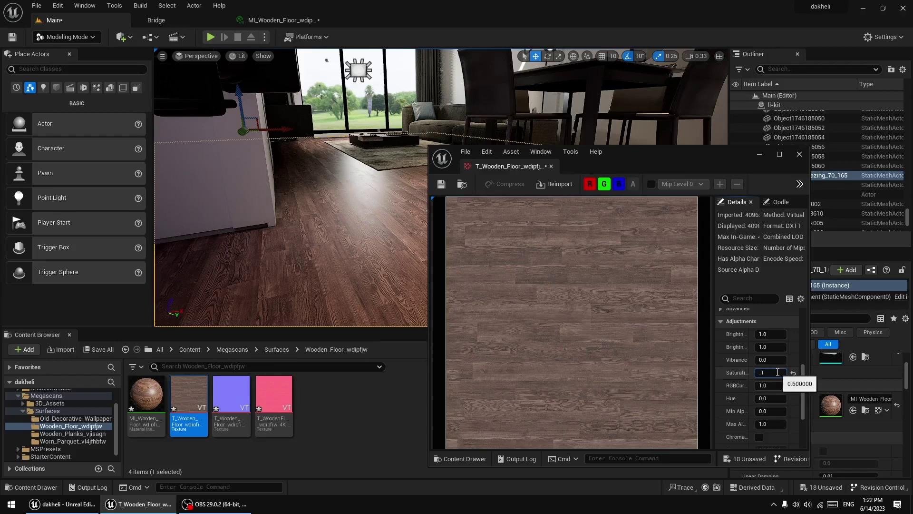
key("Return")
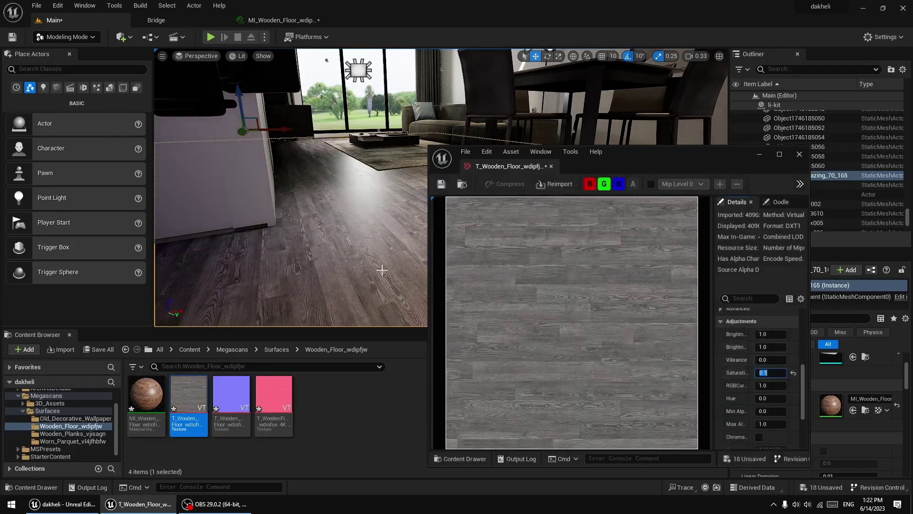
right_click_drag(381, 270, 400, 248)
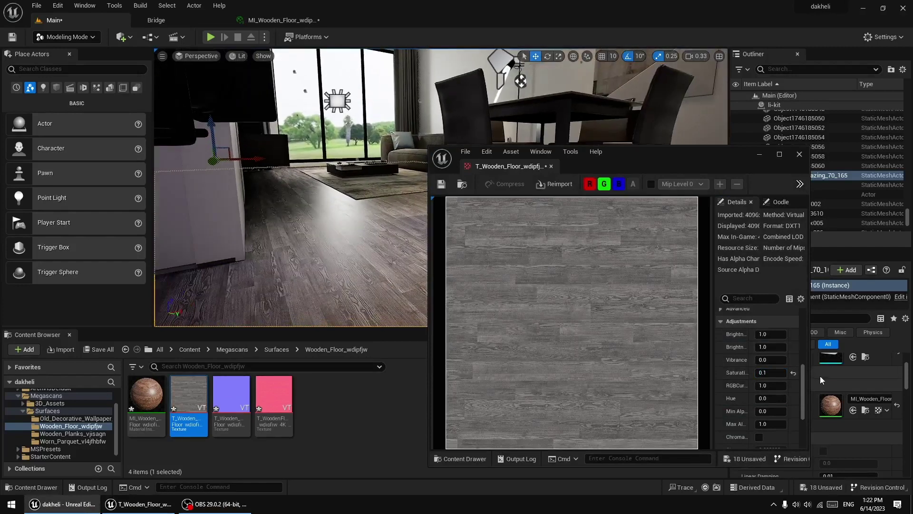
left_click(771, 373)
type(".8")
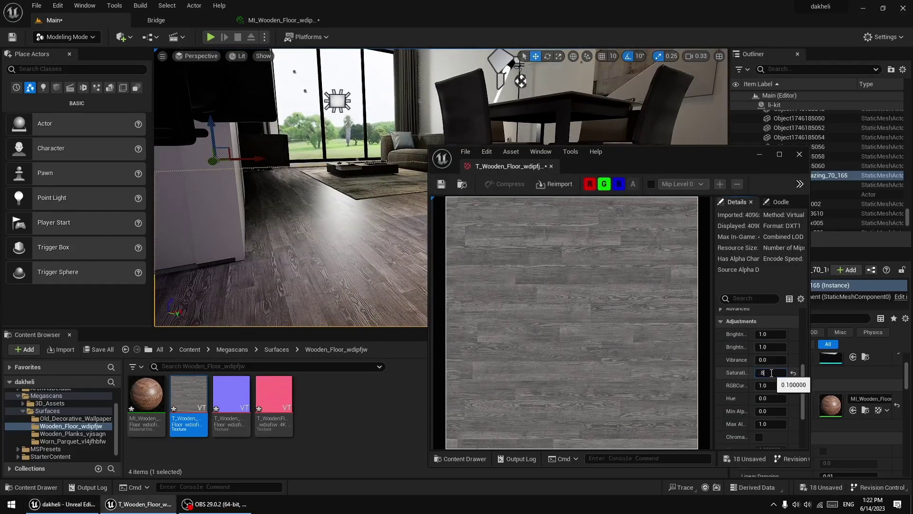
key("Return")
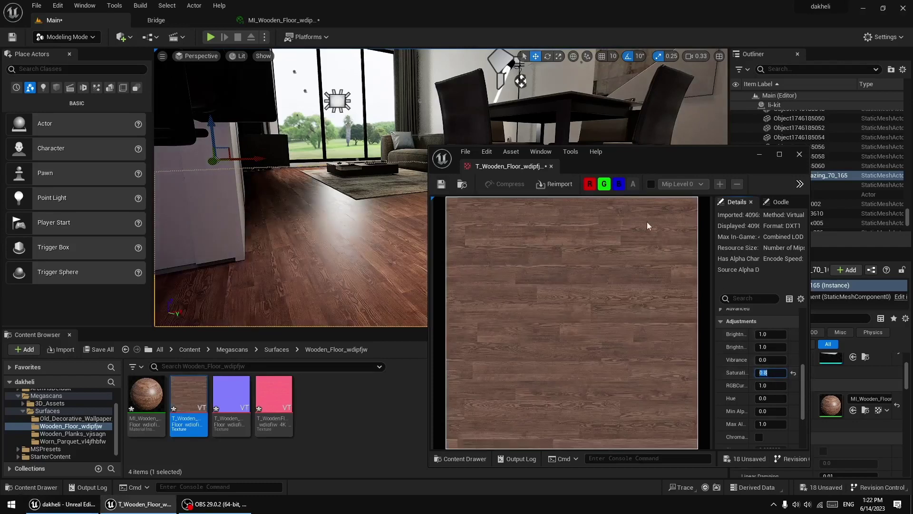
Redock the texture editor in the main window and return to MI_Wooden_Floor
left_click_drag(629, 157, 598, 155)
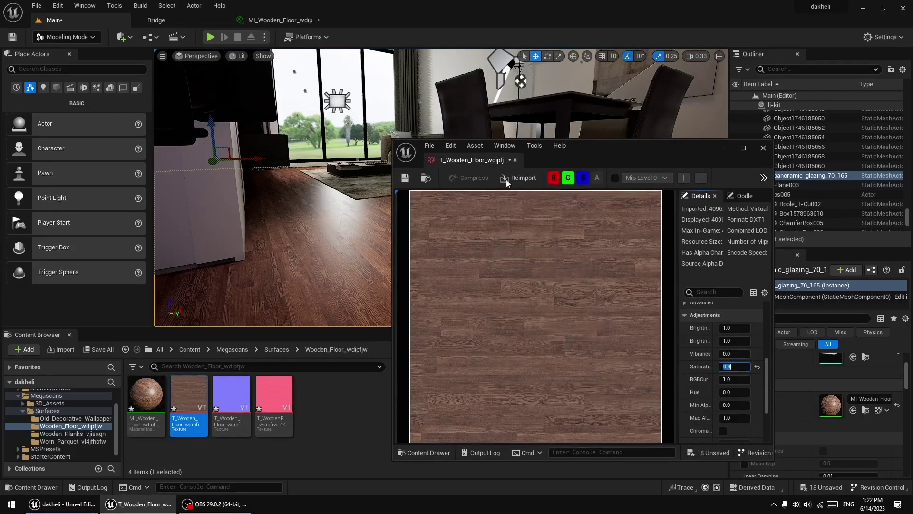
left_click_drag(456, 160, 411, 21)
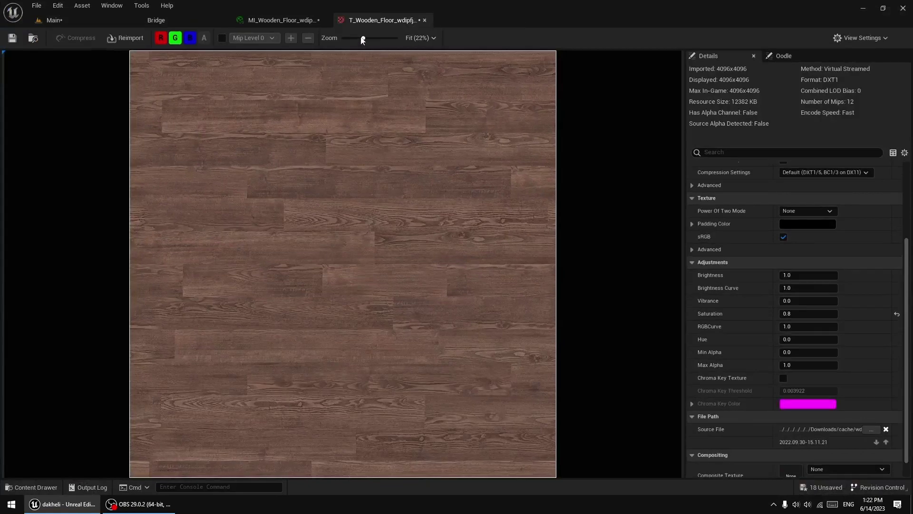
left_click_drag(362, 39, 367, 38)
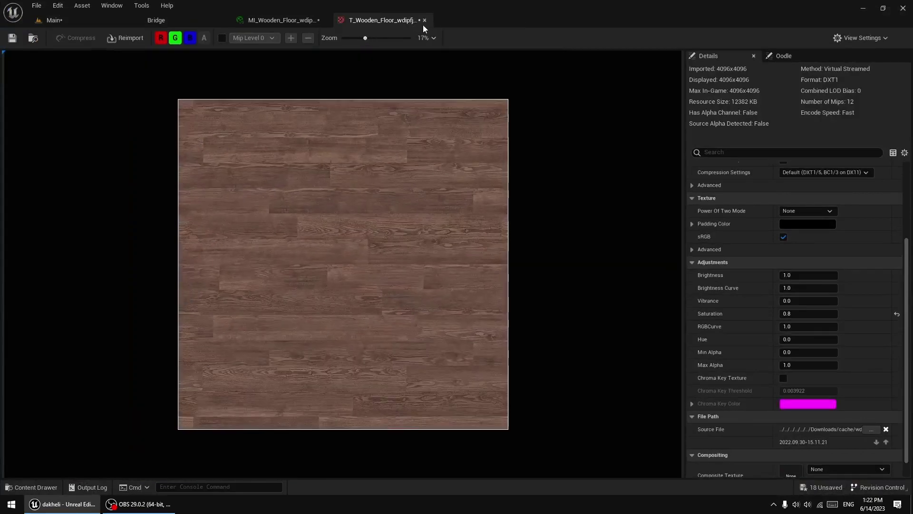
left_click(424, 20)
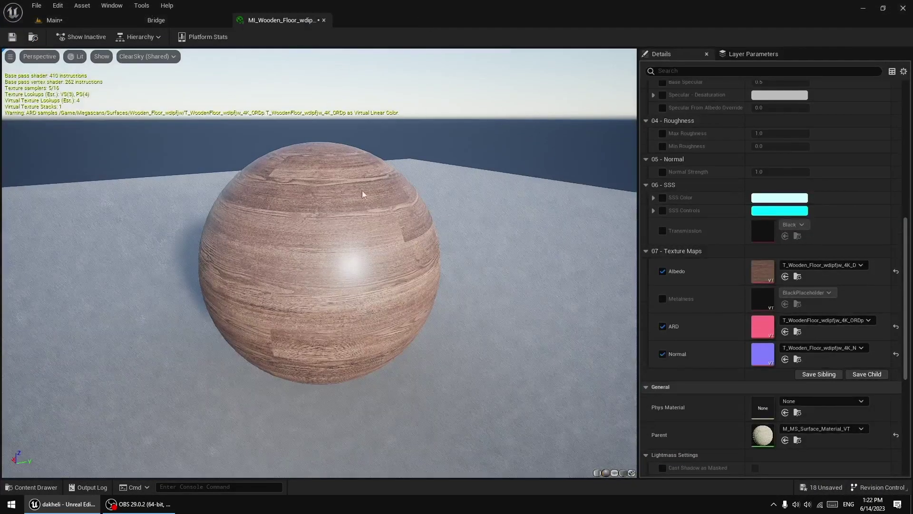
Enable the Normal Strength override on MI_Wooden_Floor while inspecting the preview sphere
left_click_drag(362, 194, 367, 238)
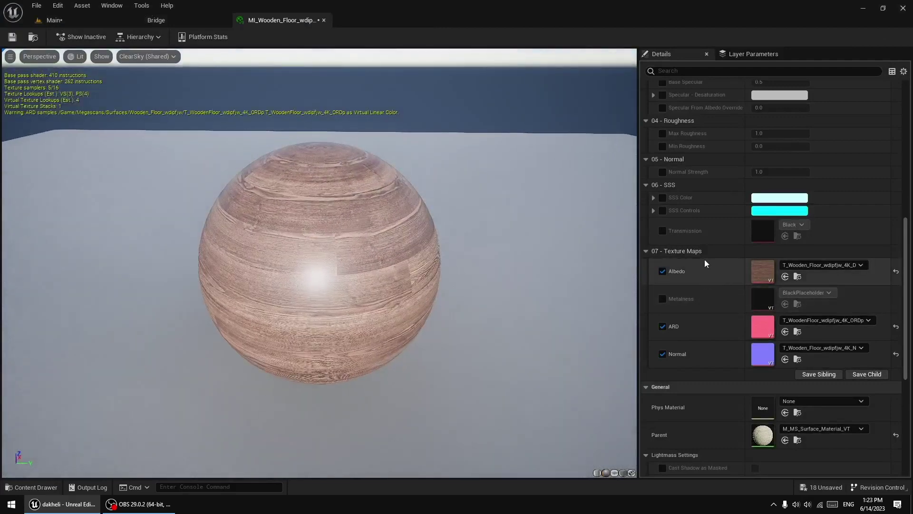
scroll(661, 286, "up", 4)
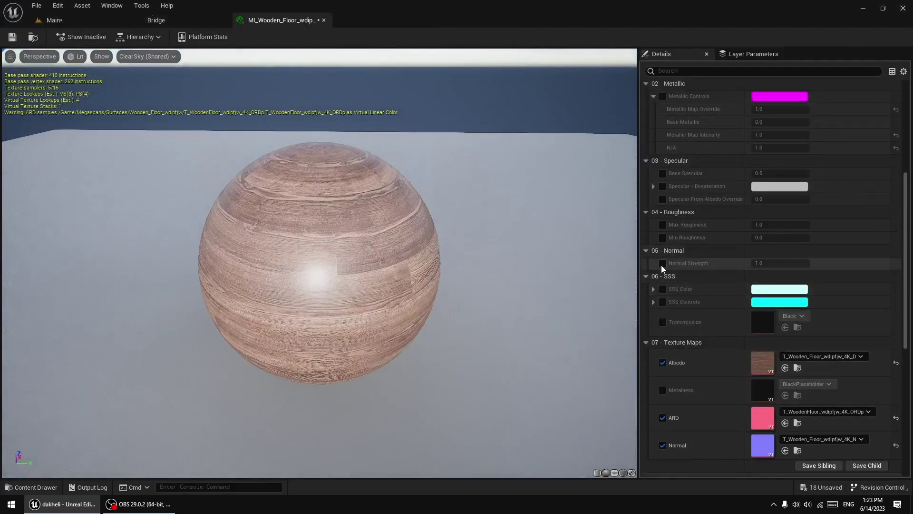
left_click(662, 263)
left_click_drag(495, 229, 459, 230)
scroll(385, 233, "up", 3)
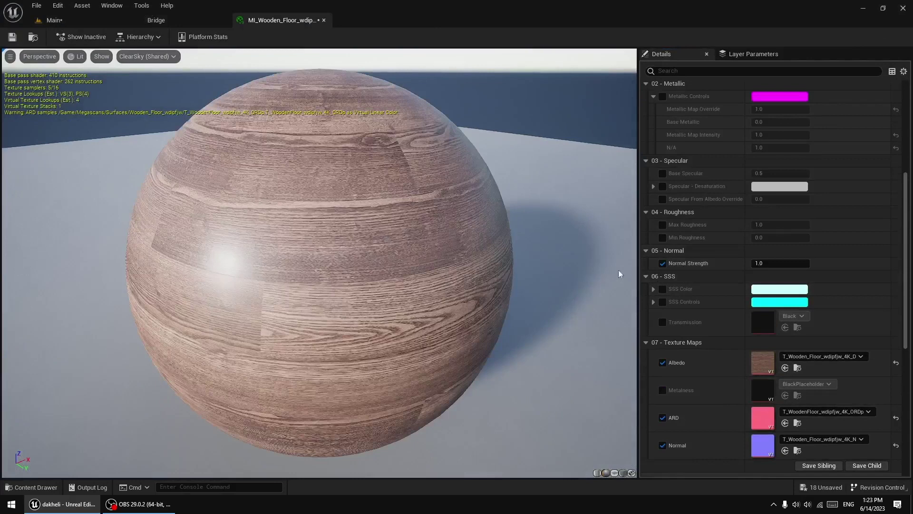
Set Normal Strength to 10, then 50, and return to the living-room level
left_click(772, 262)
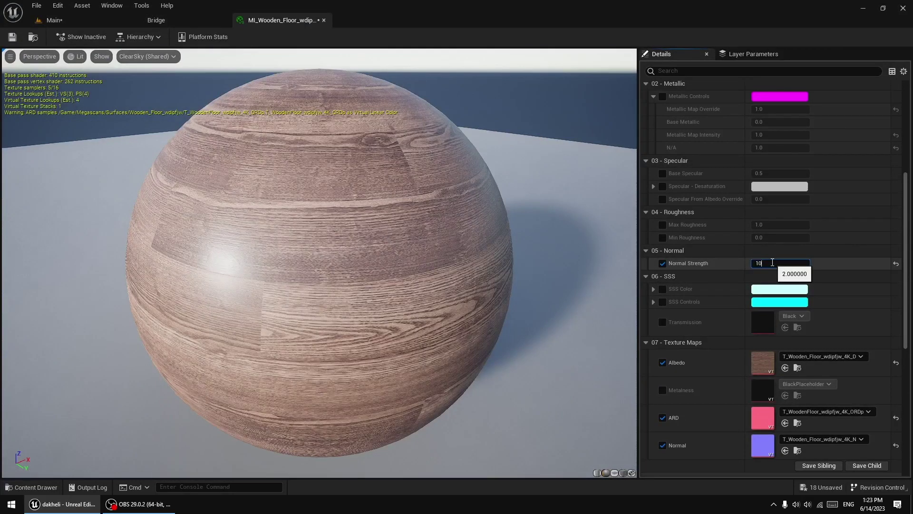
key("Return")
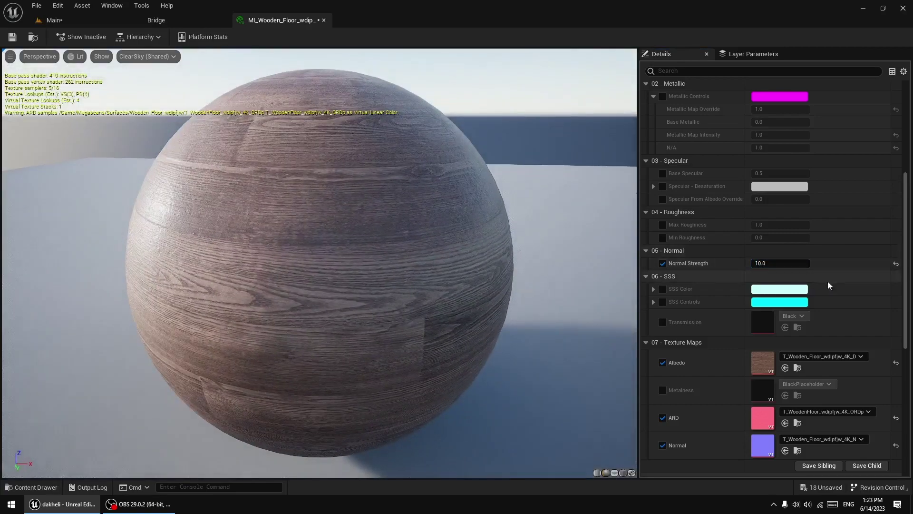
left_click(783, 262)
type("50")
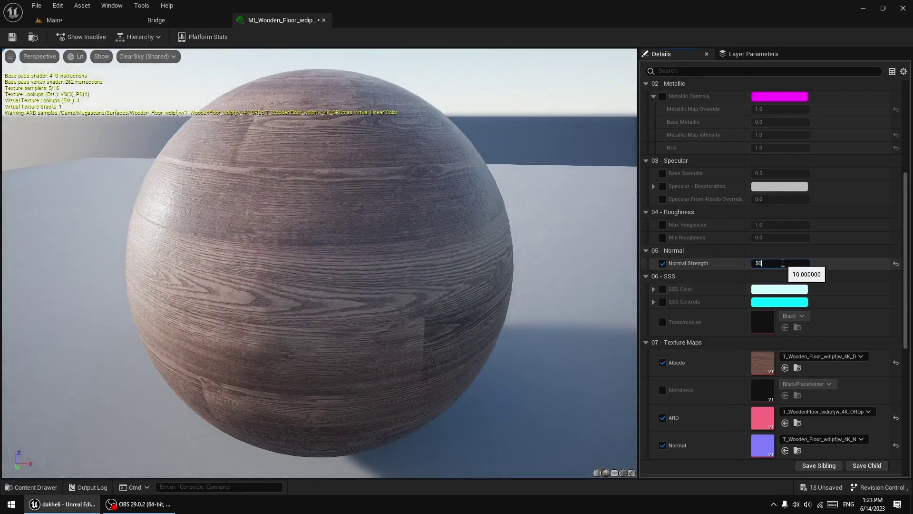
key("Return")
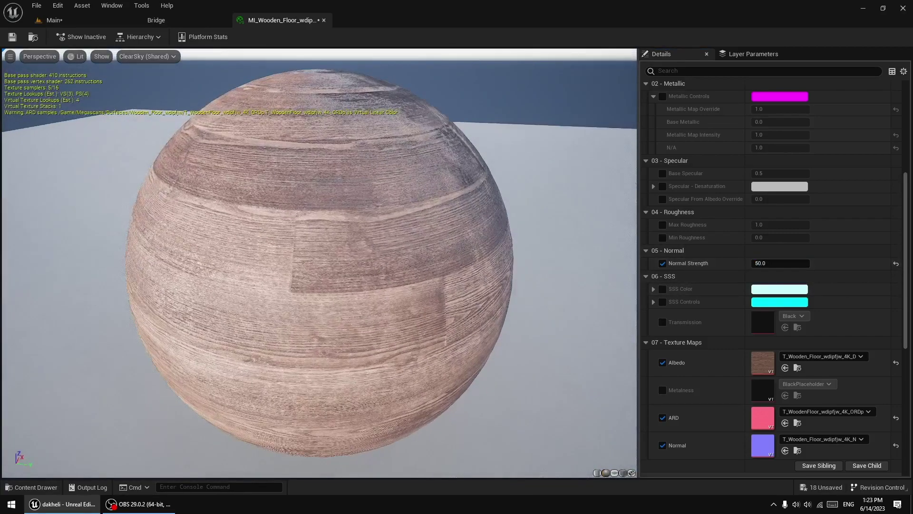
left_click(54, 20)
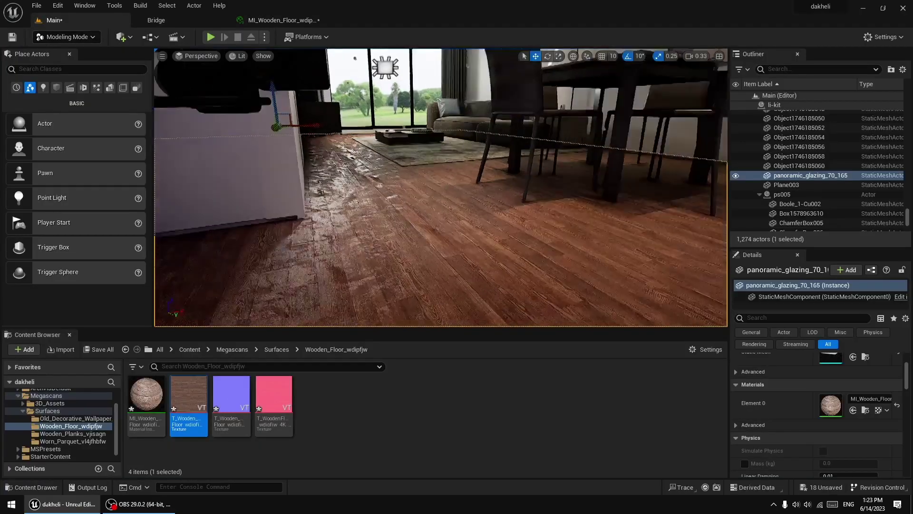
Fly toward the window and sofa, then set MI_Wooden_Floor's Normal Strength back to 1
right_click_drag(441, 187, 440, 188)
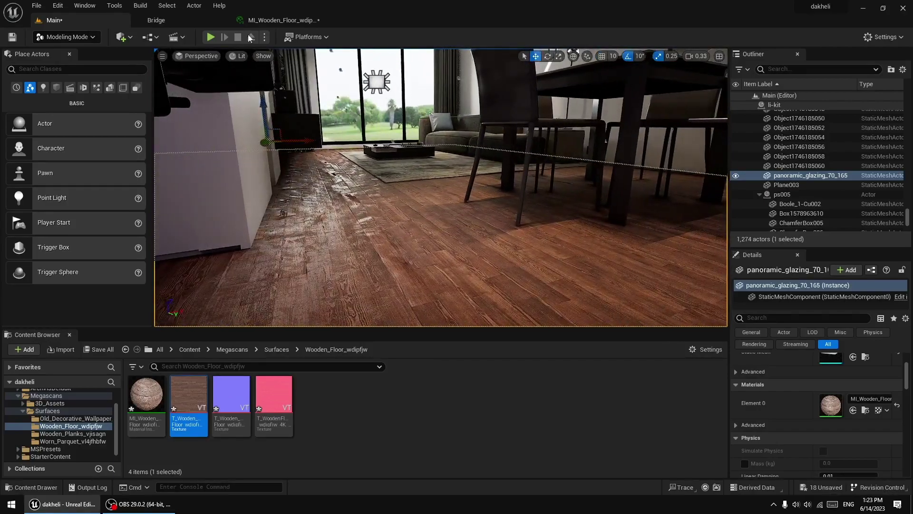
left_click(270, 21)
left_click(780, 263)
type("1")
key("Return")
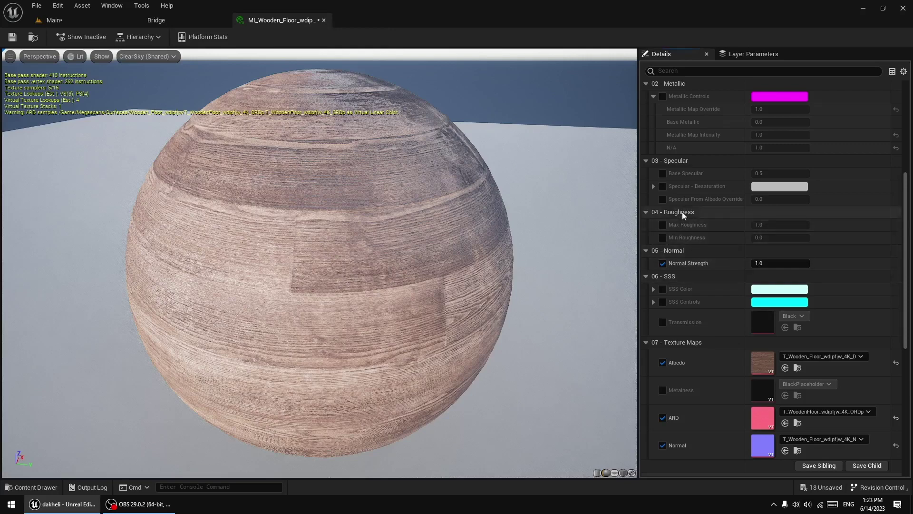
Return to the living-room level view and open Quixel Bridge
scroll(688, 192, "up", 3)
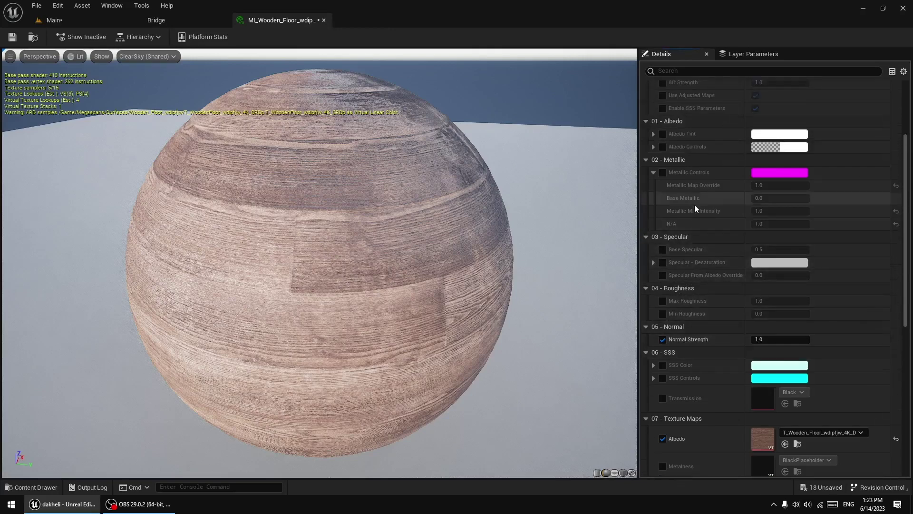
left_click(86, 24)
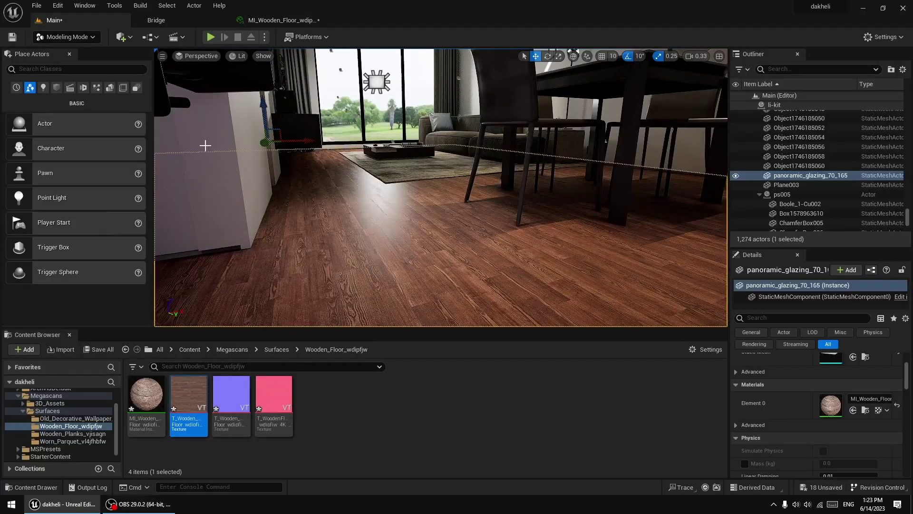
left_click(175, 20)
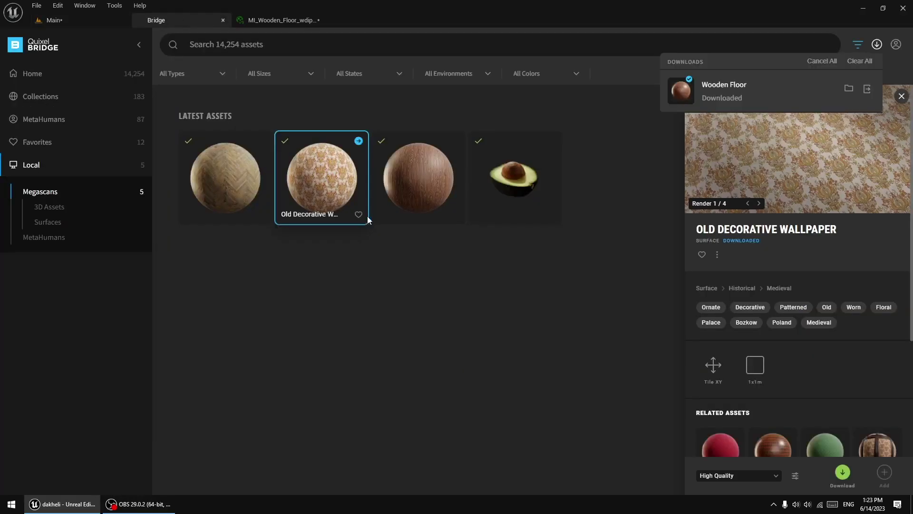
Browse Home > Surfaces > Wood and list the Parquet surfaces
left_click(33, 74)
left_click(41, 132)
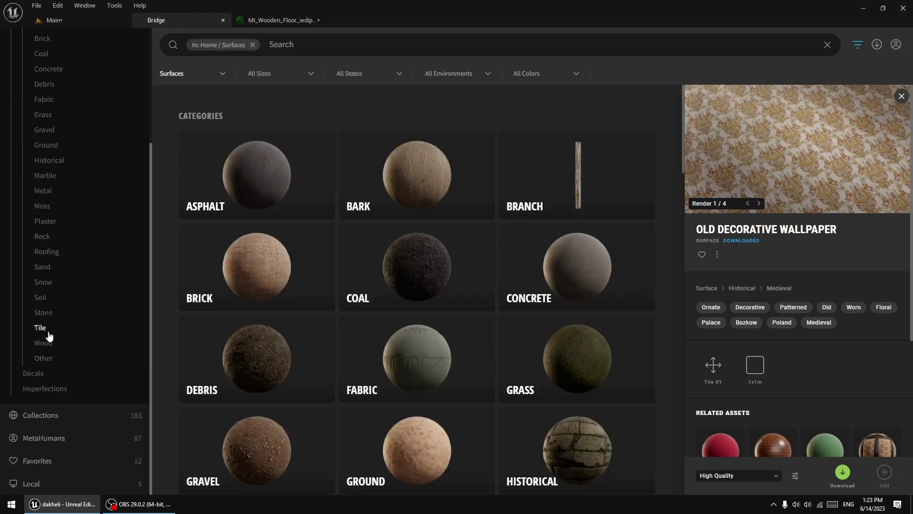
left_click(44, 342)
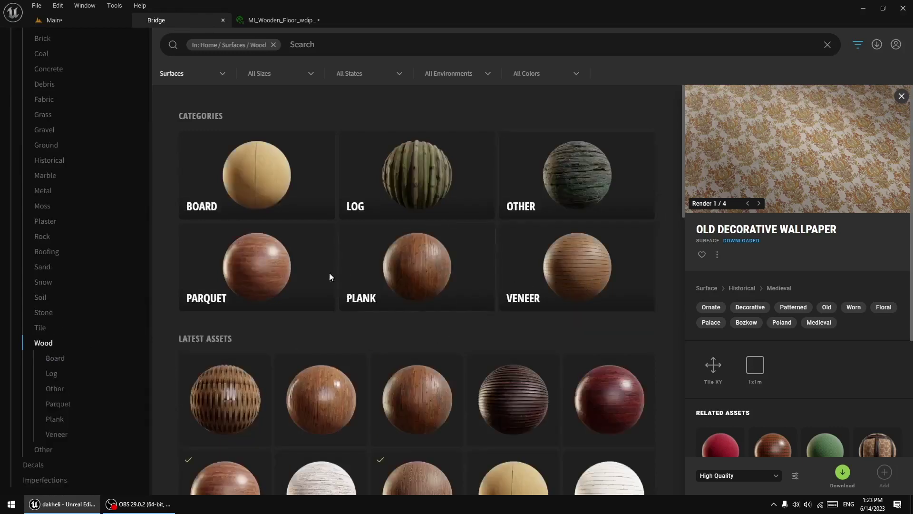
left_click(250, 266)
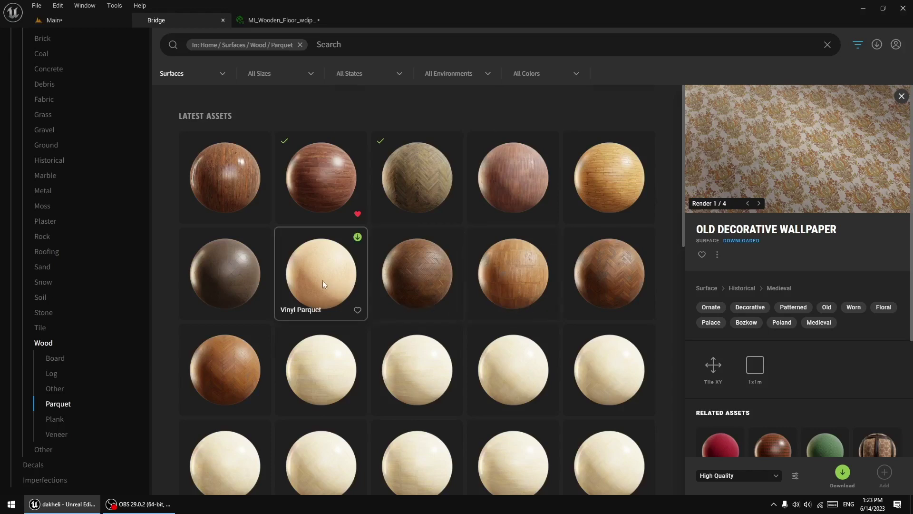
scroll(322, 281, "down", 2)
Preview Vinyl Parquet, then bring up the Dutch Chestnut Parquet details
left_click(321, 178)
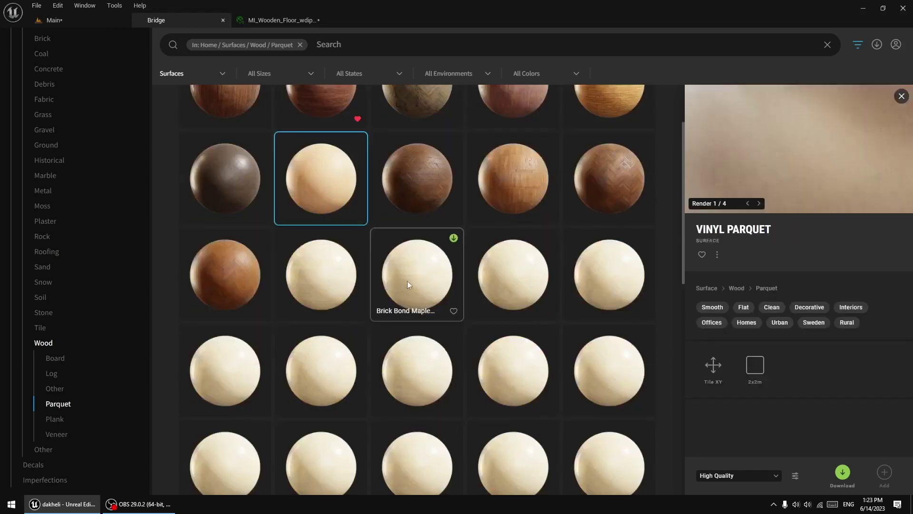
scroll(407, 280, "down", 3)
scroll(412, 286, "down", 3)
scroll(412, 285, "down", 2)
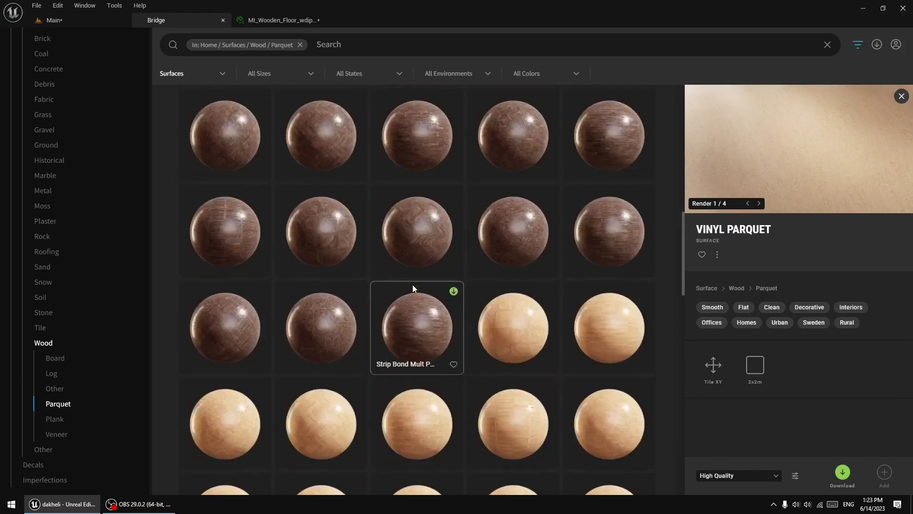
scroll(412, 285, "down", 2)
left_click(407, 316)
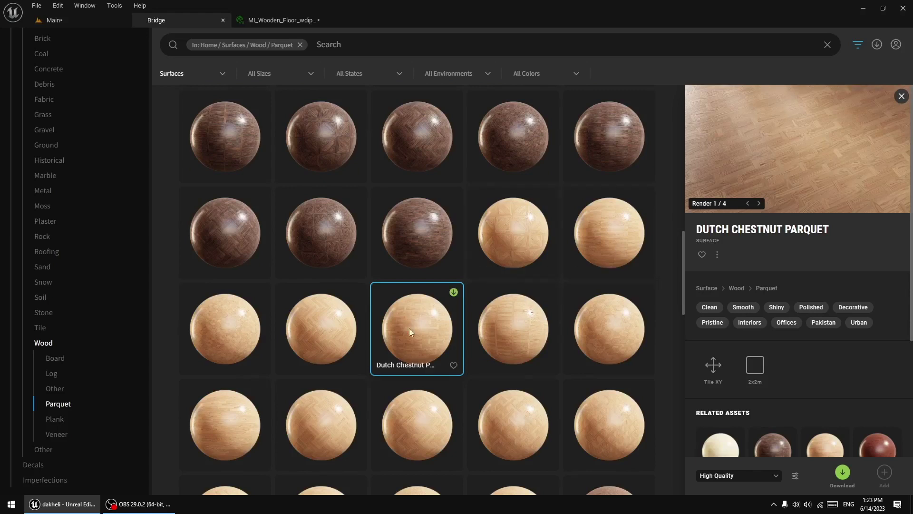
Start the Dutch Chestnut Parquet download and check the downloads list
left_click(453, 292)
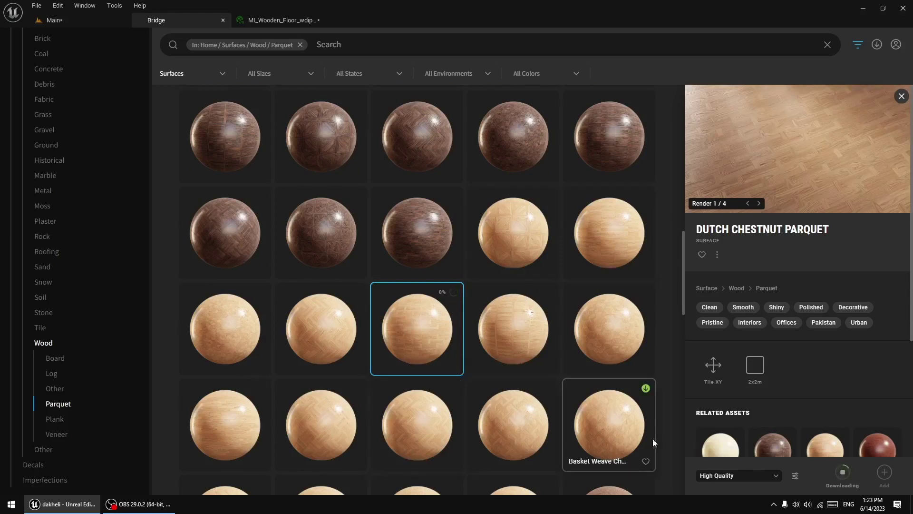
left_click(876, 45)
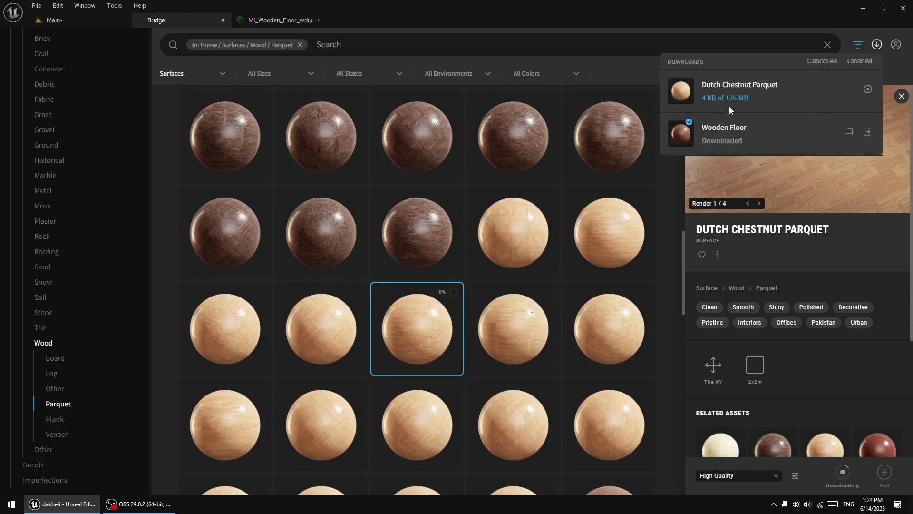
left_click(652, 71)
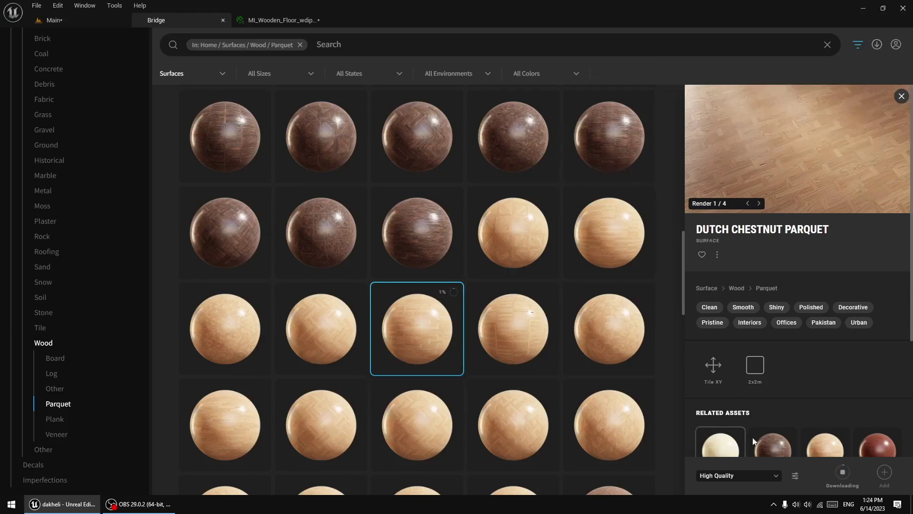
Redownload Dutch Chestnut Parquet at Medium Quality, confirm progress, and return to MI_Wooden_Floor
left_click(776, 475)
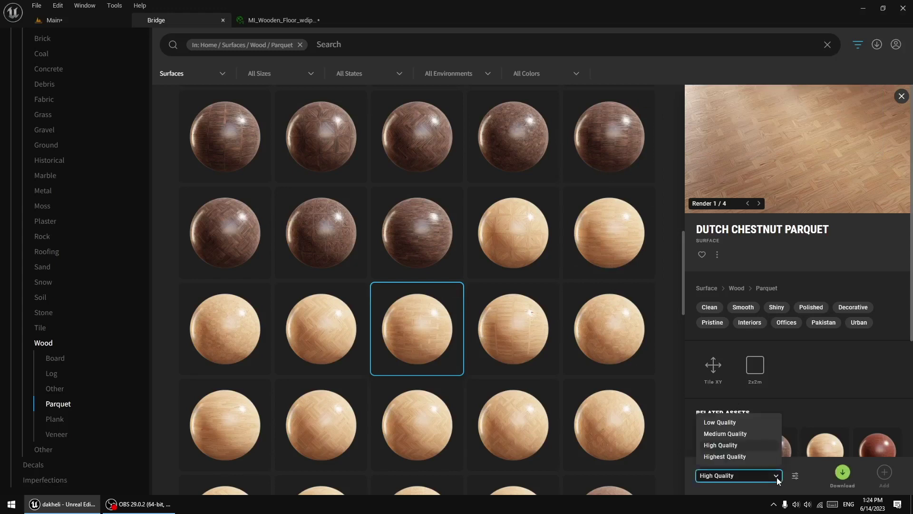
left_click(721, 433)
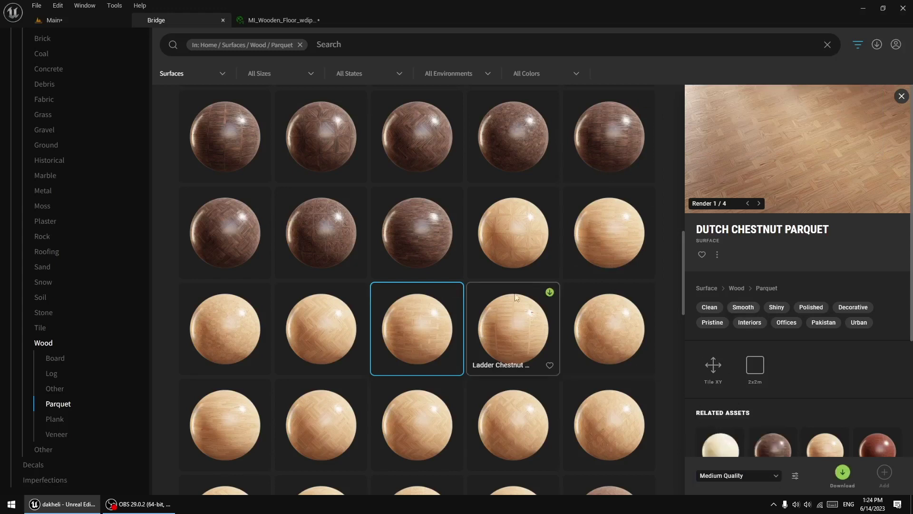
left_click(455, 291)
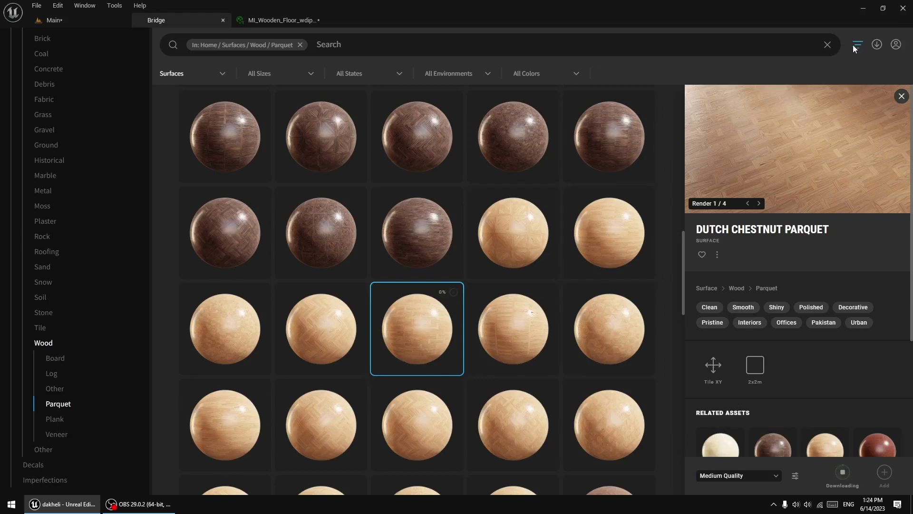
left_click(876, 45)
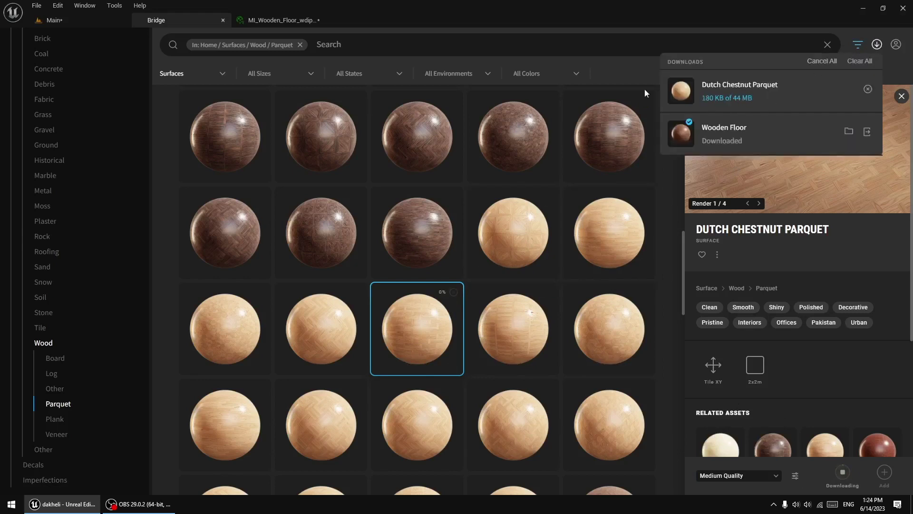
left_click(627, 79)
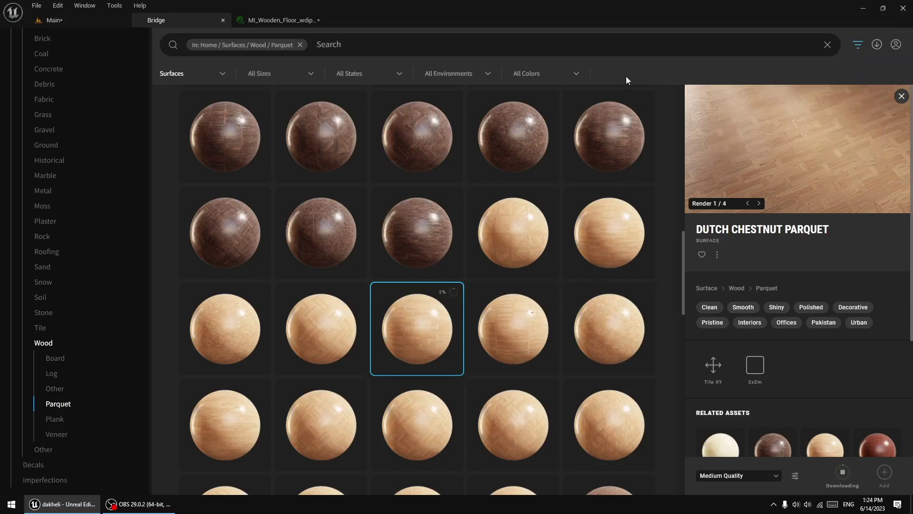
left_click(258, 23)
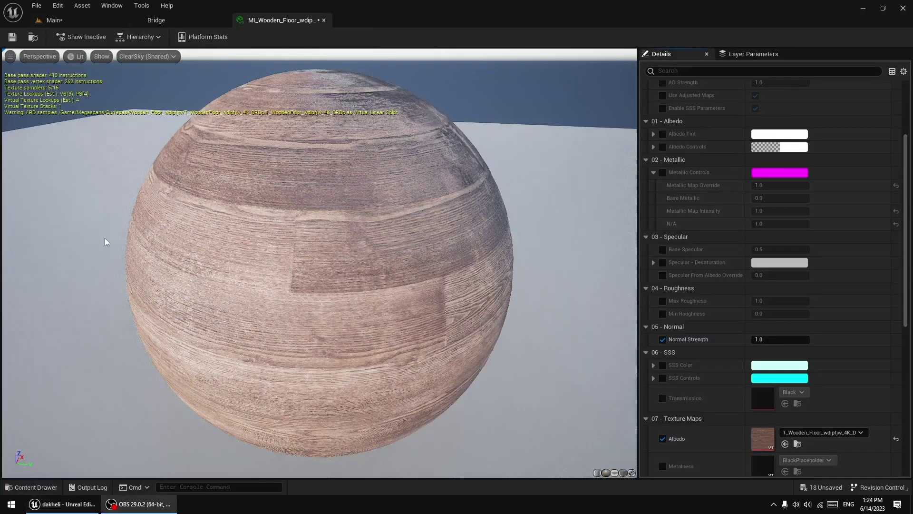
Open the Fabric surface category in Bridge and view the Furniture Fabric details
left_click(157, 20)
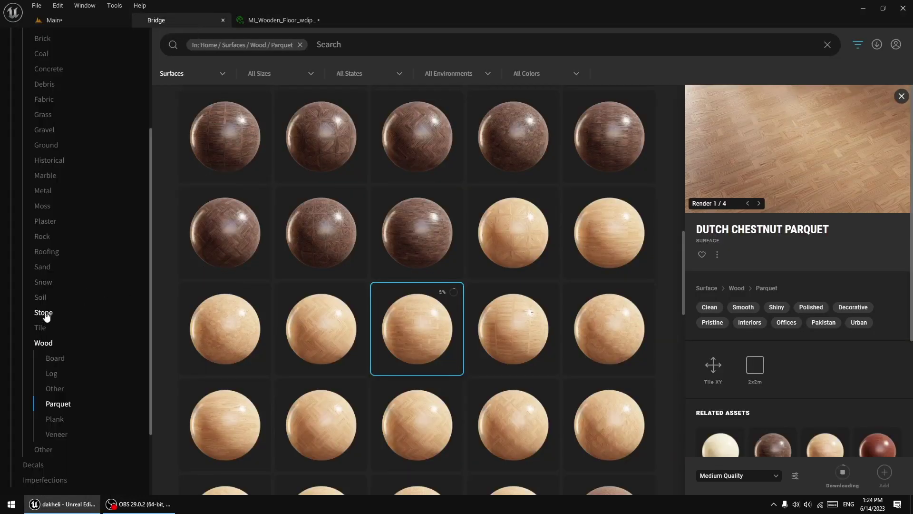
scroll(60, 309, "up", 3)
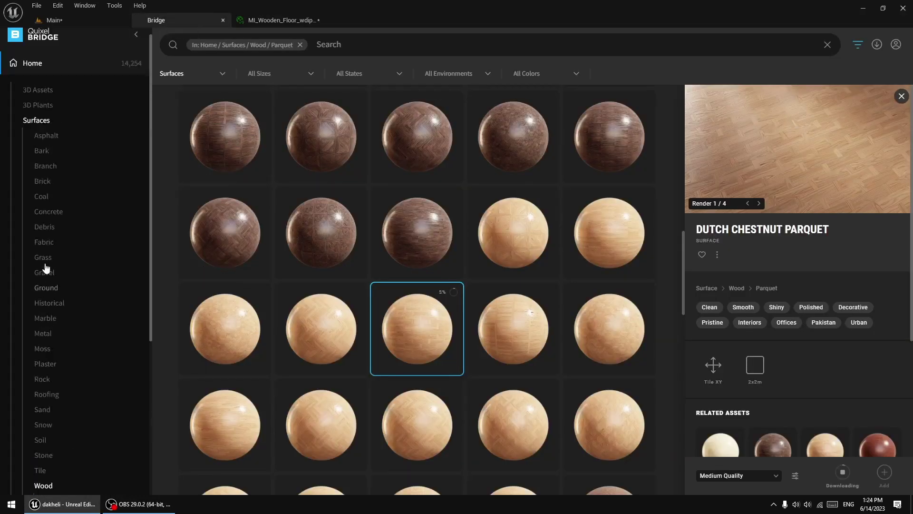
left_click(44, 242)
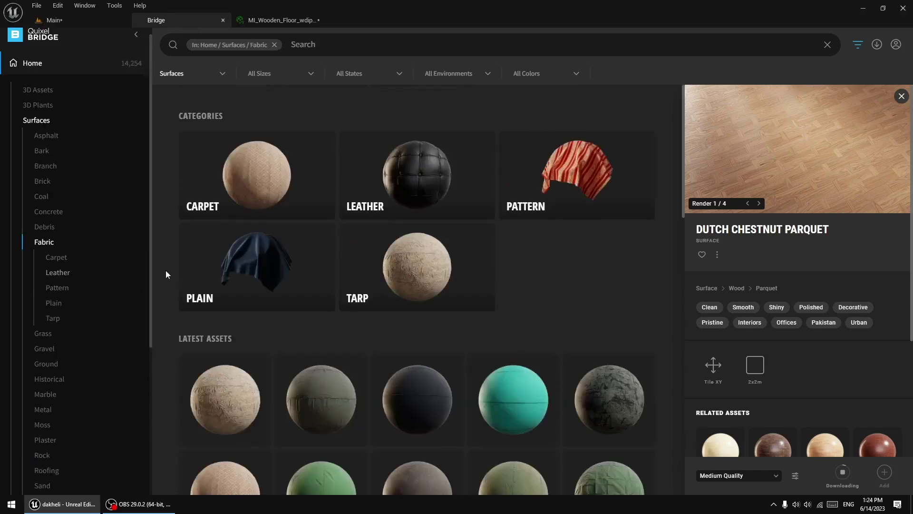
scroll(494, 297, "down", 2)
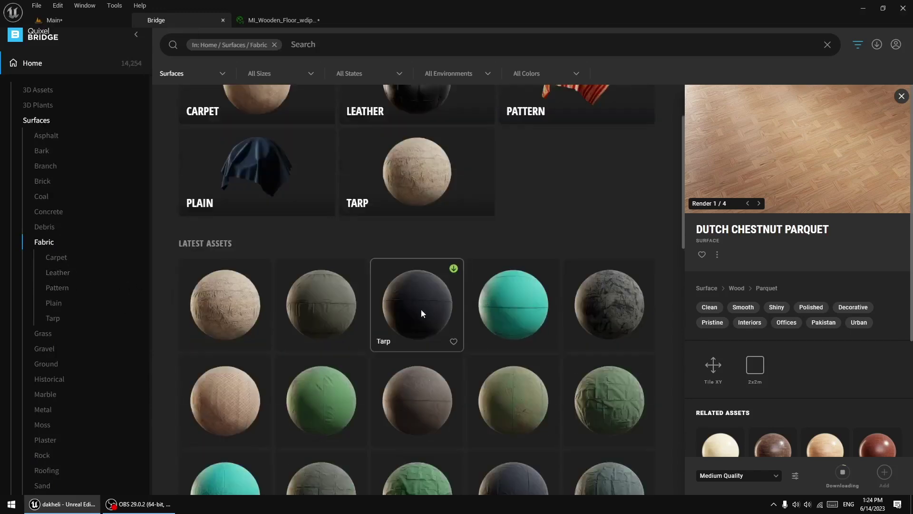
scroll(417, 297, "down", 1)
scroll(418, 298, "down", 1)
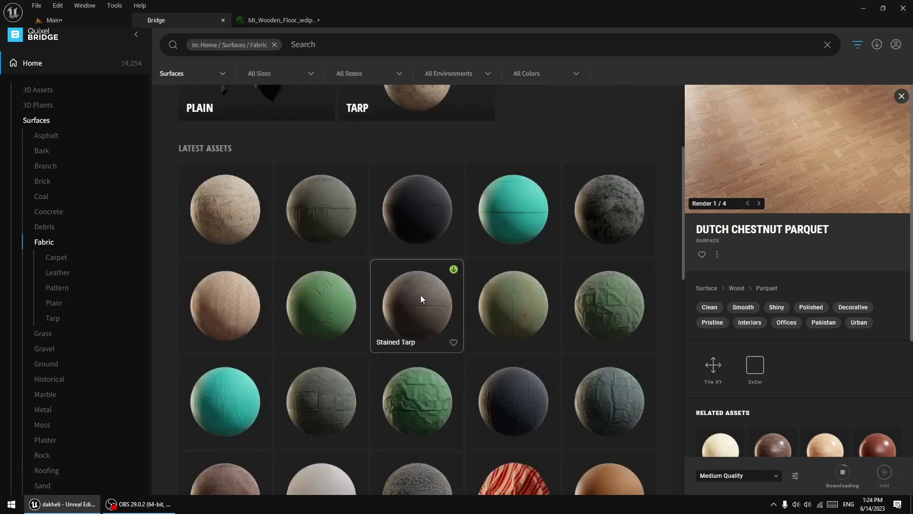
scroll(421, 300, "down", 1)
scroll(475, 328, "down", 2)
scroll(417, 336, "down", 1)
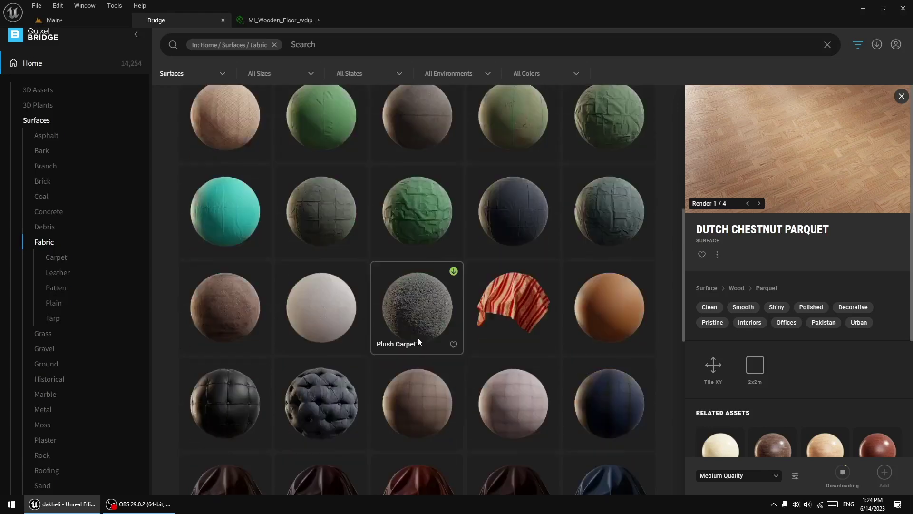
scroll(420, 337, "down", 3)
scroll(420, 338, "down", 2)
scroll(422, 330, "down", 1)
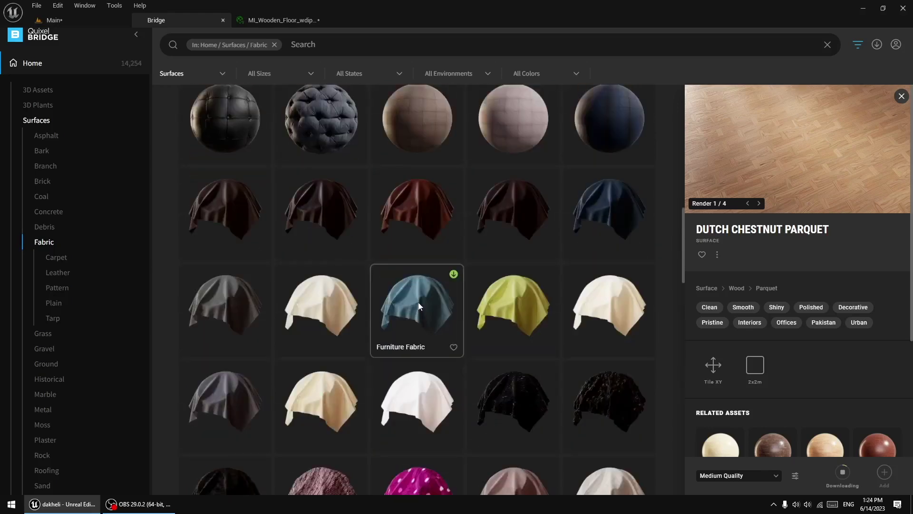
left_click(418, 302)
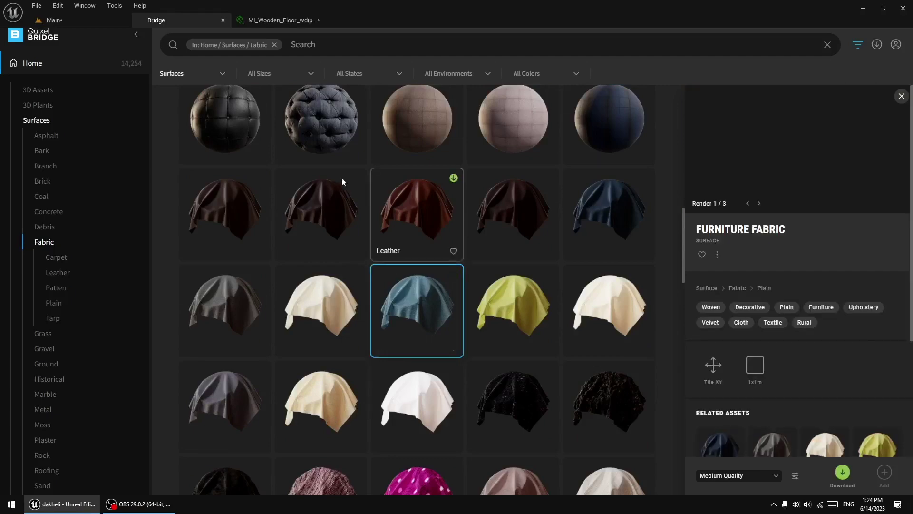
Look through more fabrics, viewing the White Cloth and Fleece Fabric details
scroll(341, 178, "up", 1)
scroll(550, 346, "down", 3)
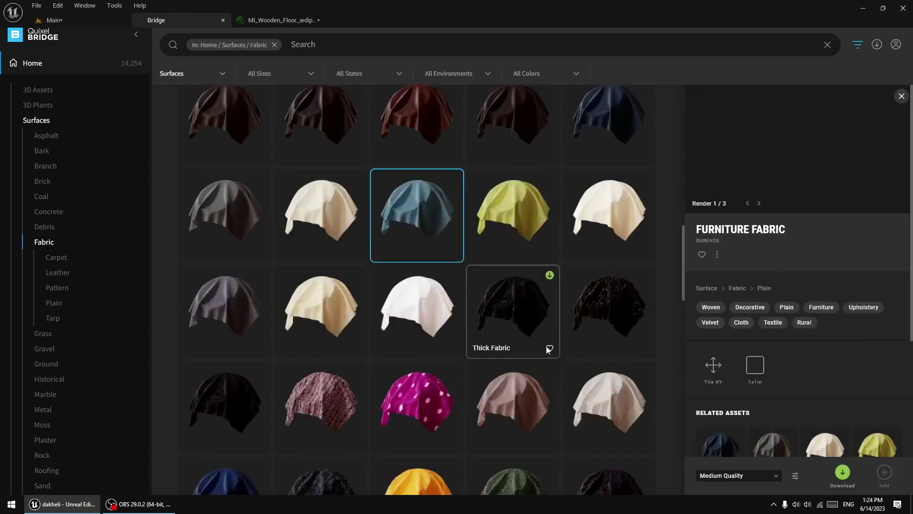
scroll(494, 350, "down", 1)
scroll(492, 351, "down", 3)
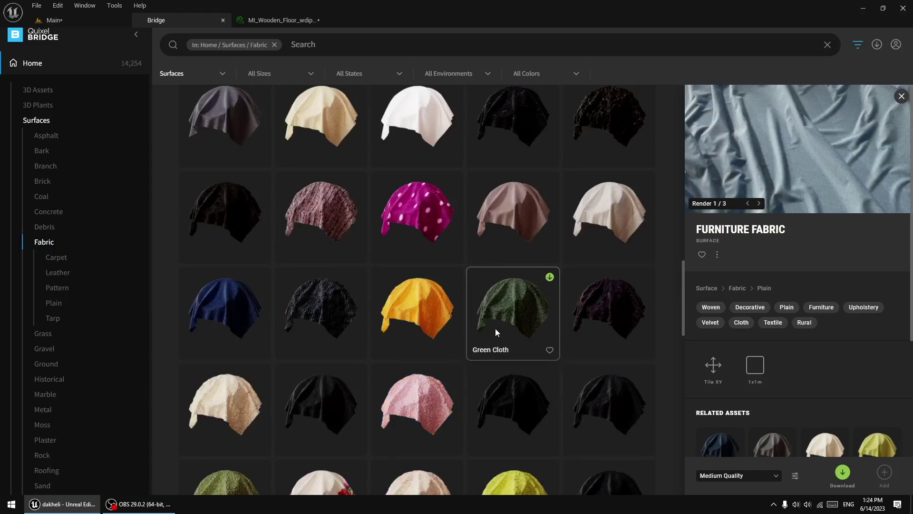
scroll(511, 283, "up", 3)
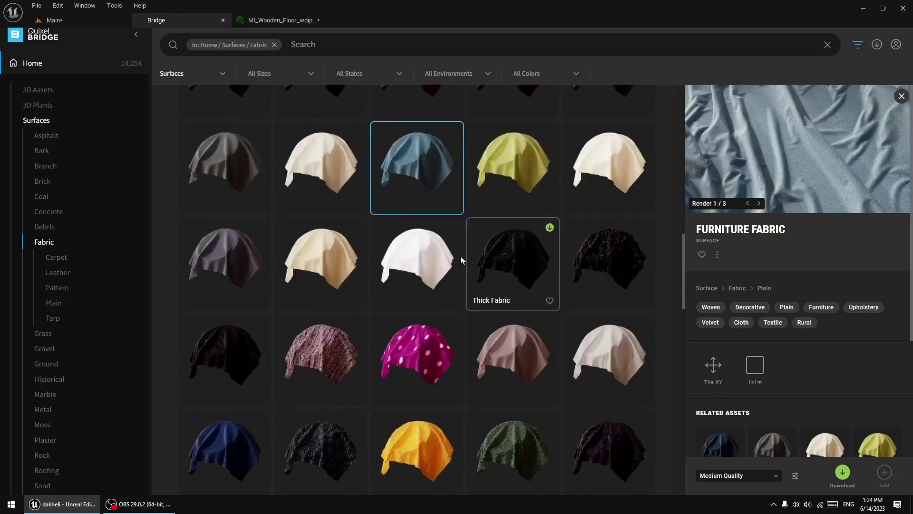
scroll(402, 266, "down", 5)
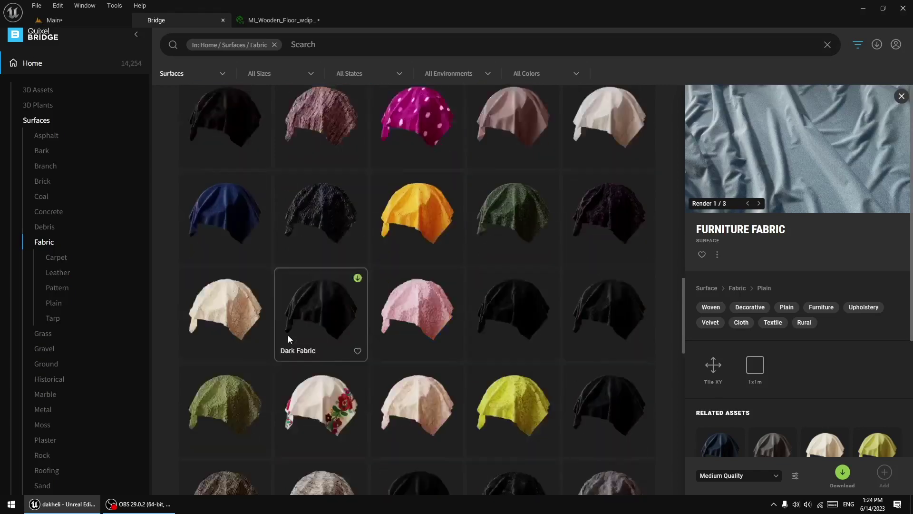
scroll(333, 335, "down", 2)
scroll(350, 334, "down", 3)
scroll(367, 327, "down", 4)
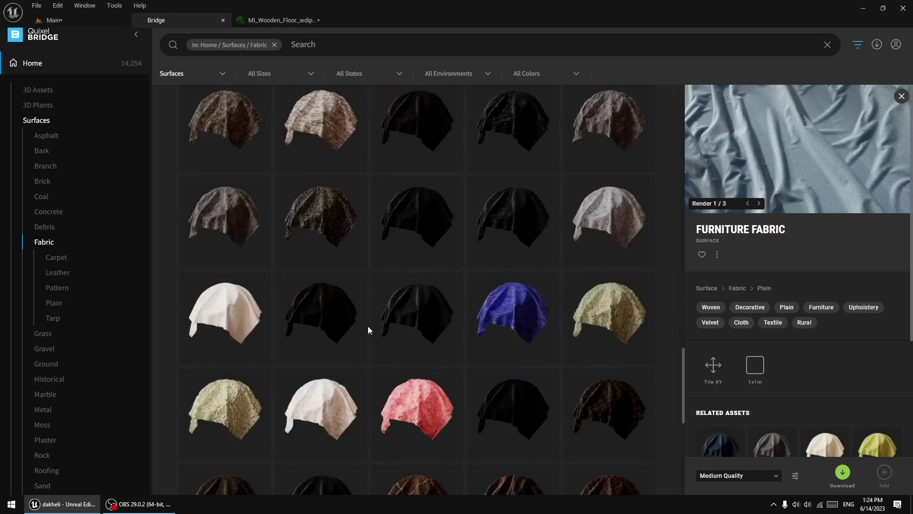
left_click(224, 298)
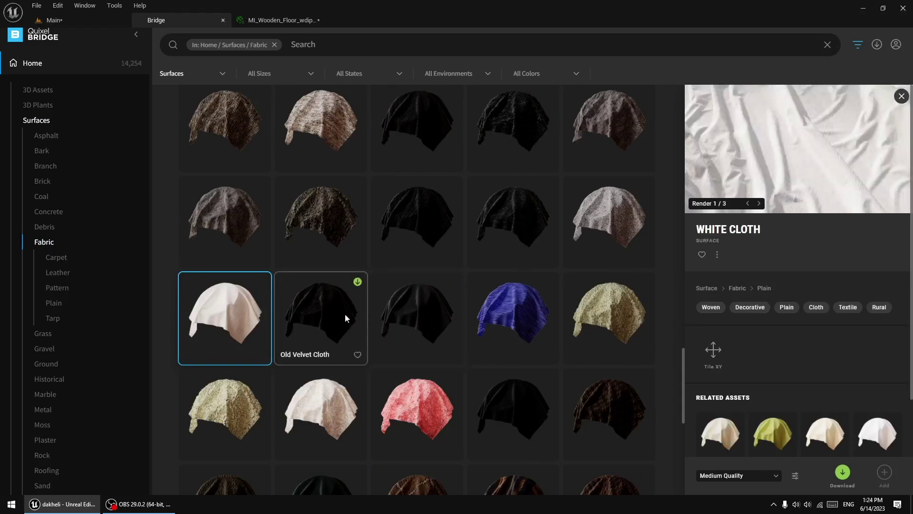
left_click(600, 306)
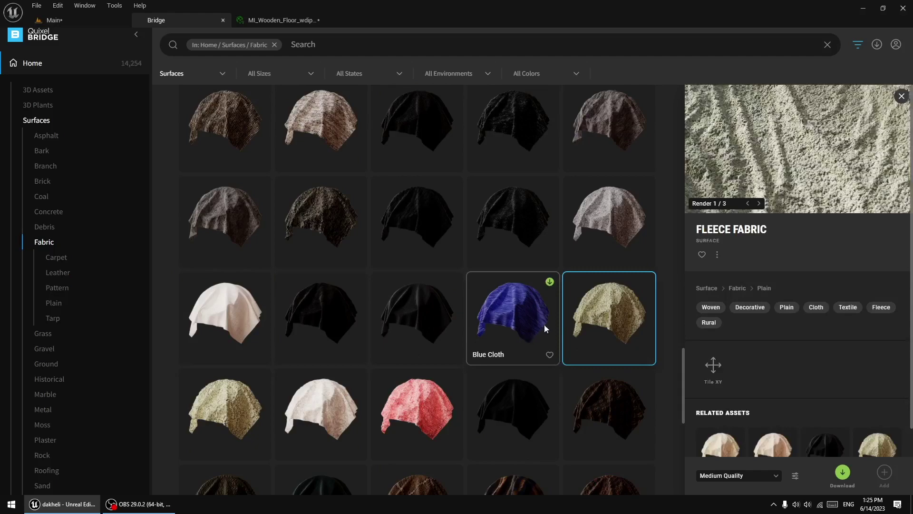
Download Fleece Fabric, view Patterned Fabric details, then open the 3D Plants categories
left_click(645, 282)
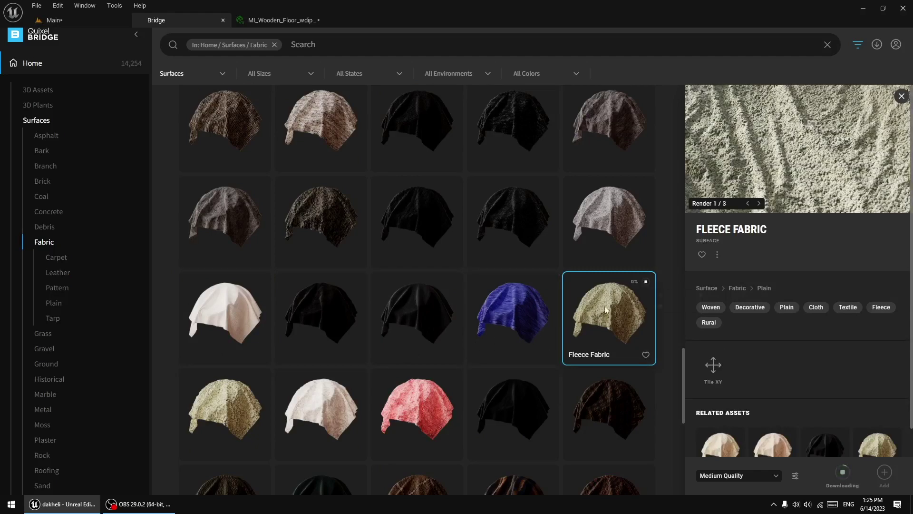
scroll(457, 316, "down", 2)
scroll(428, 324, "down", 2)
scroll(446, 337, "down", 2)
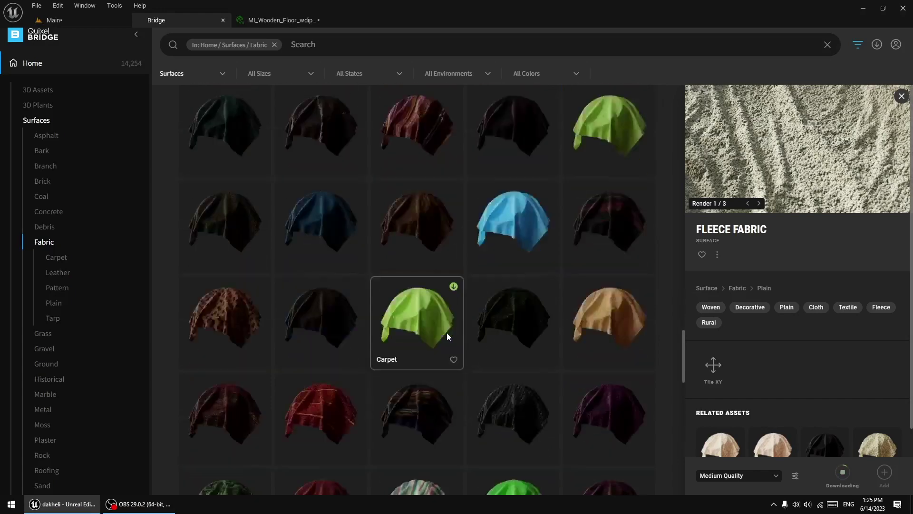
scroll(446, 336, "down", 3)
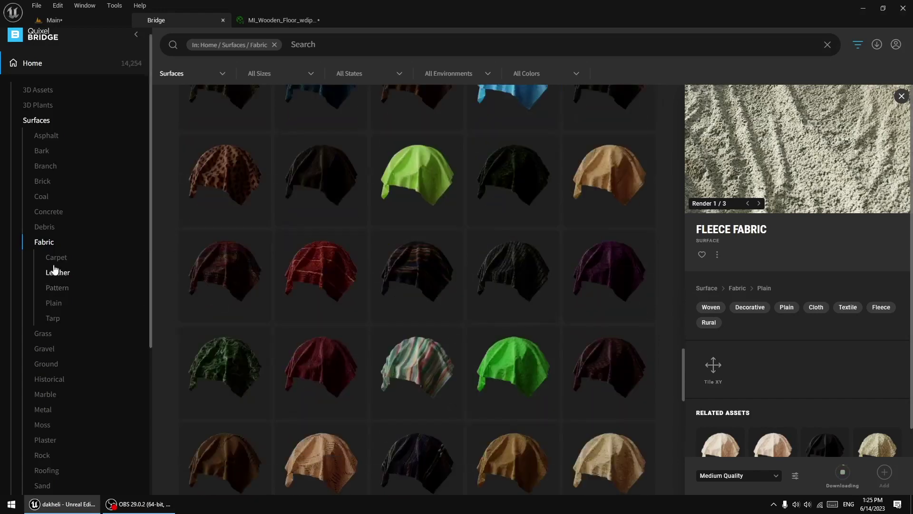
left_click(421, 352)
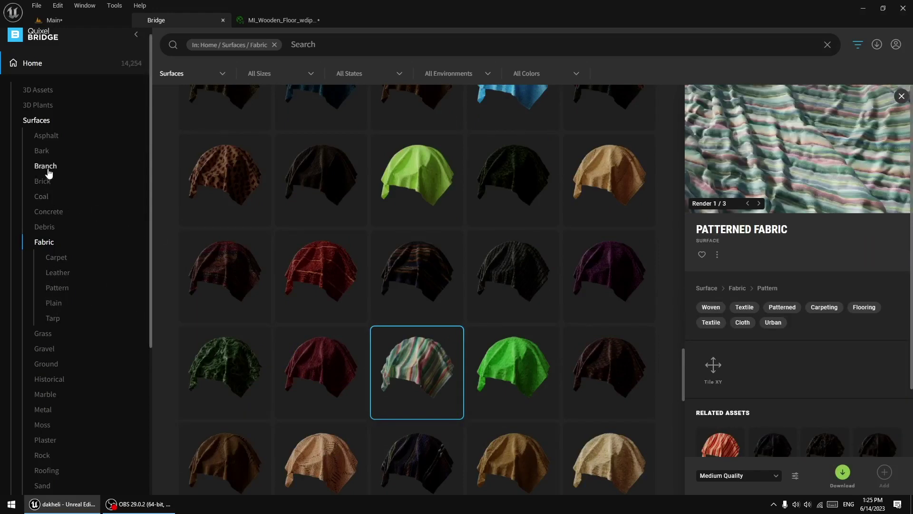
left_click(36, 104)
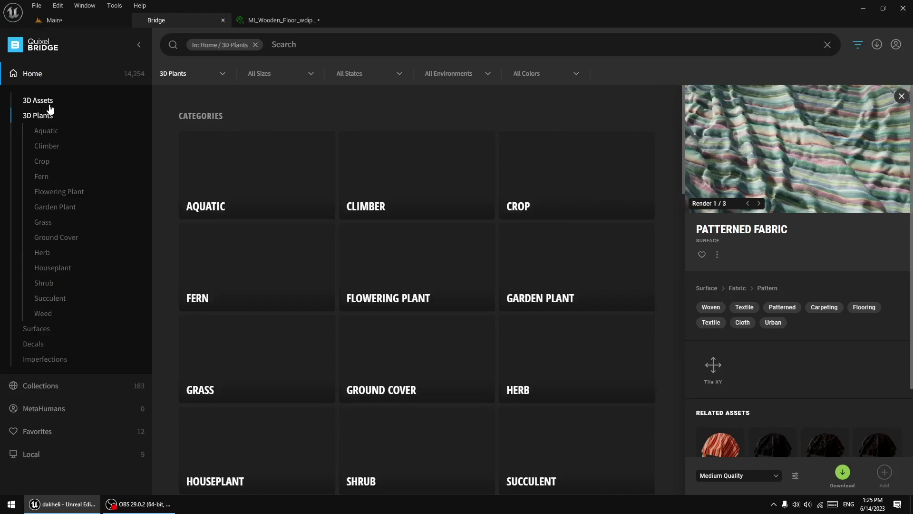
Scroll through the Collections page, then show the Surfaces categories from Asphalt through Historical
left_click(35, 77)
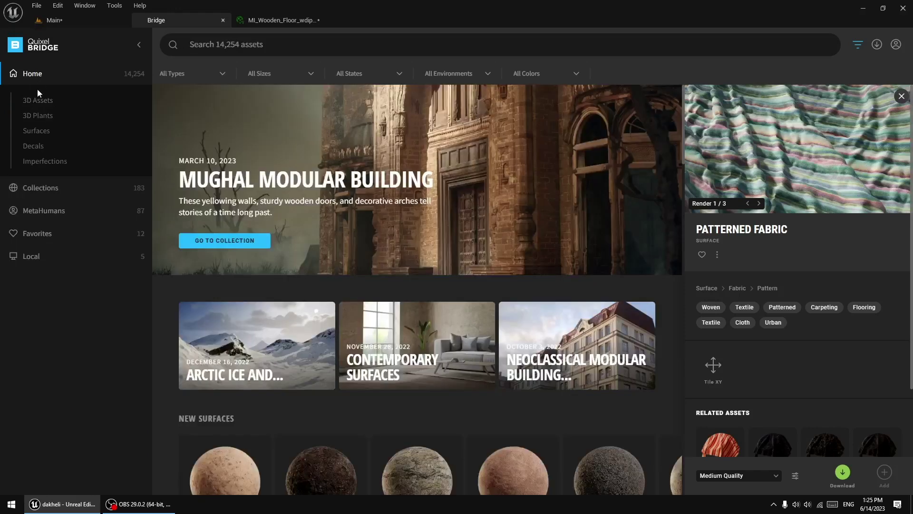
left_click(43, 192)
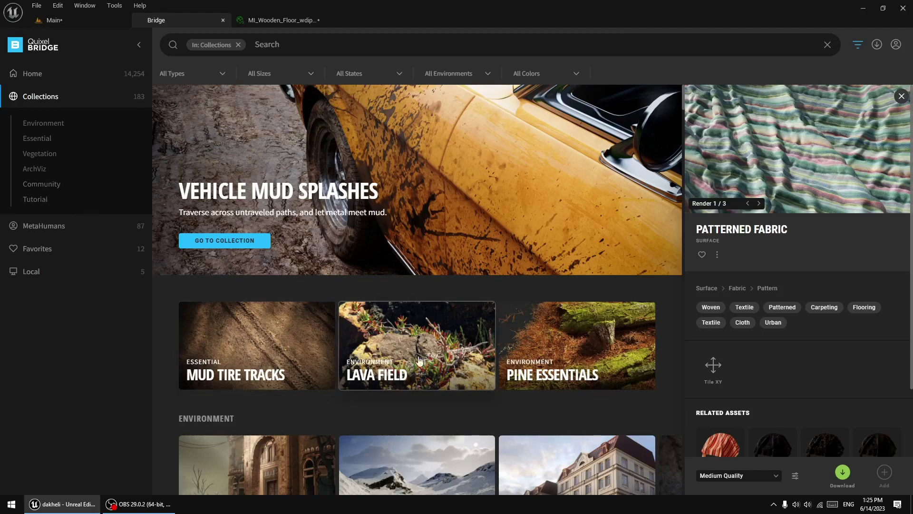
scroll(419, 361, "down", 5)
scroll(409, 364, "down", 4)
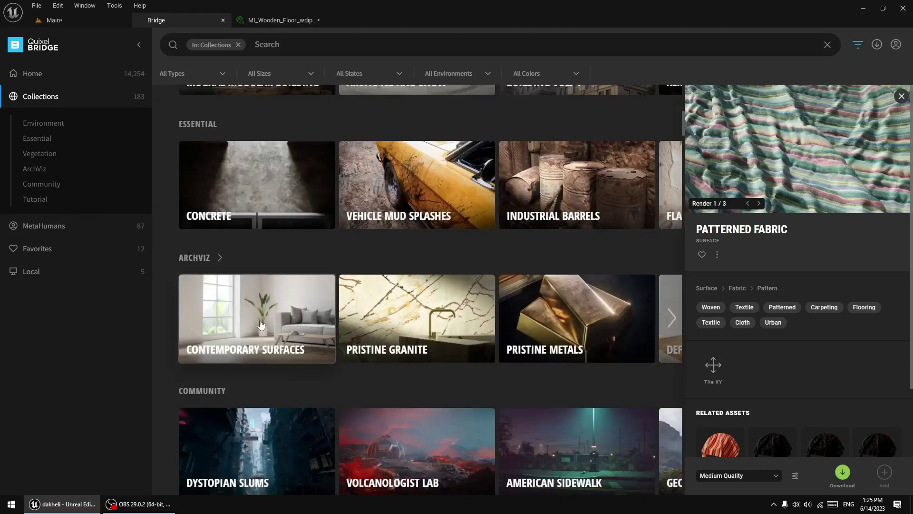
left_click(28, 78)
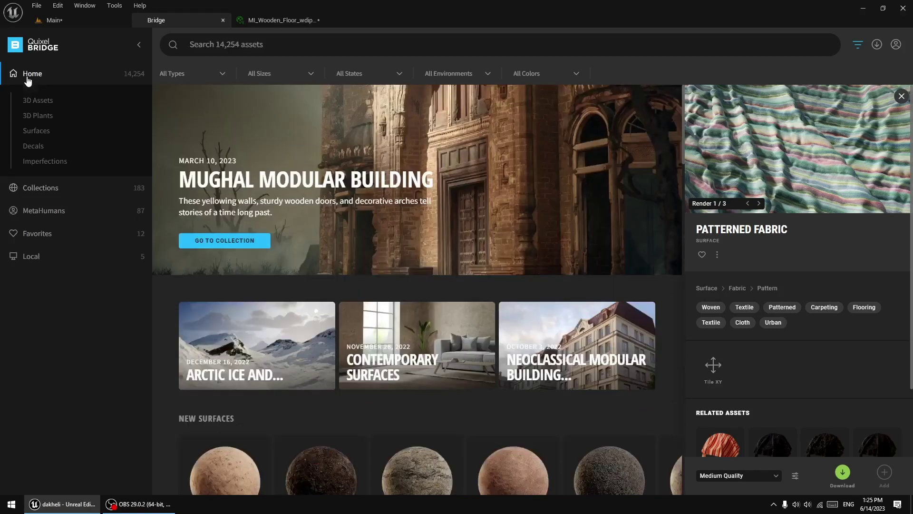
left_click(37, 130)
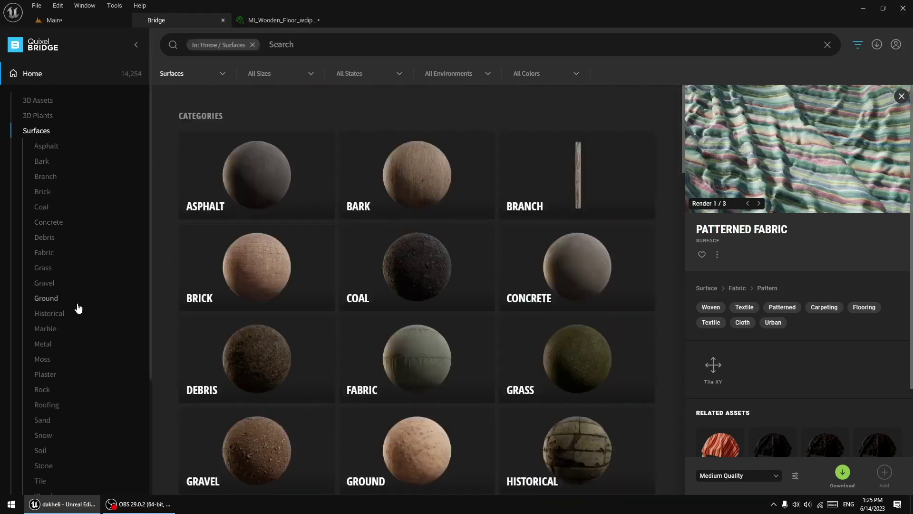
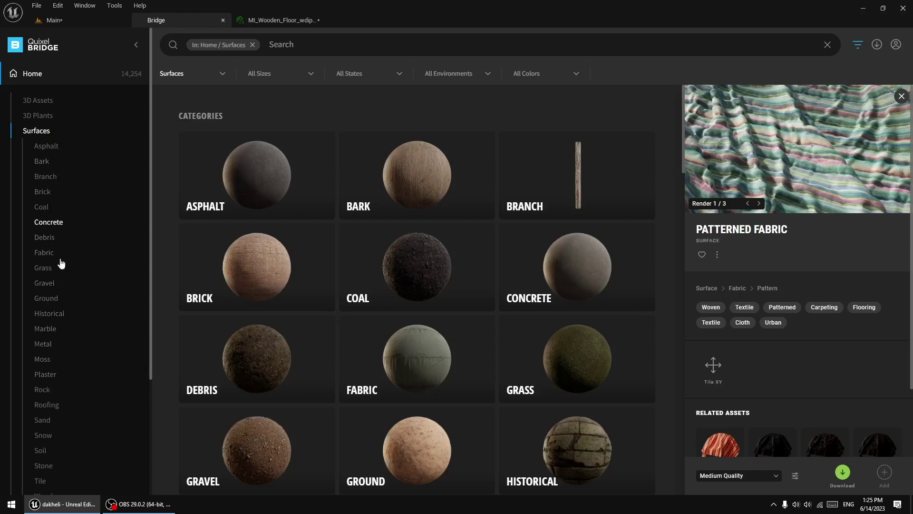
Open the Metal surfaces and scroll through the Bare metal grid
left_click(48, 345)
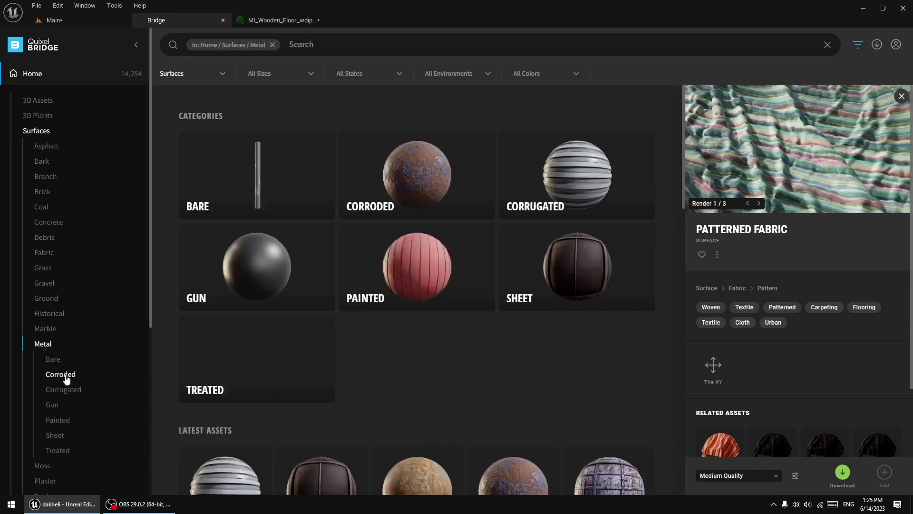
scroll(386, 330, "down", 10)
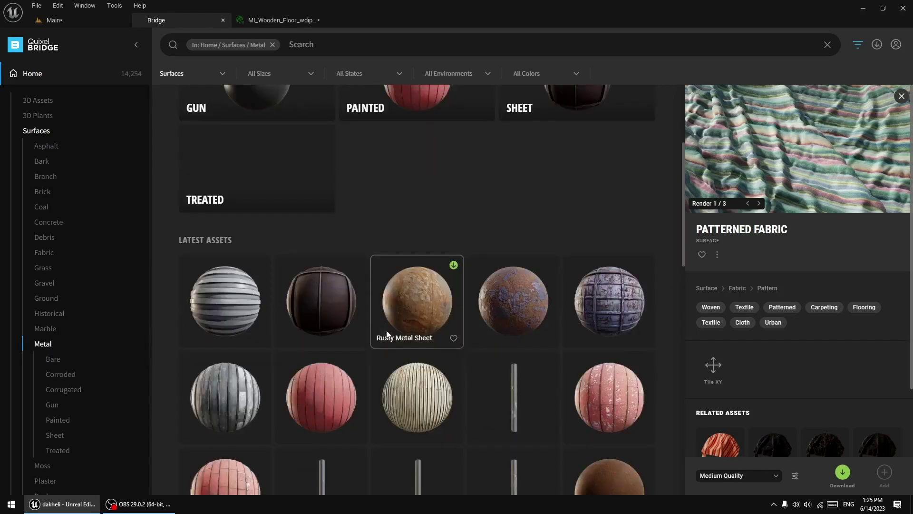
left_click(54, 359)
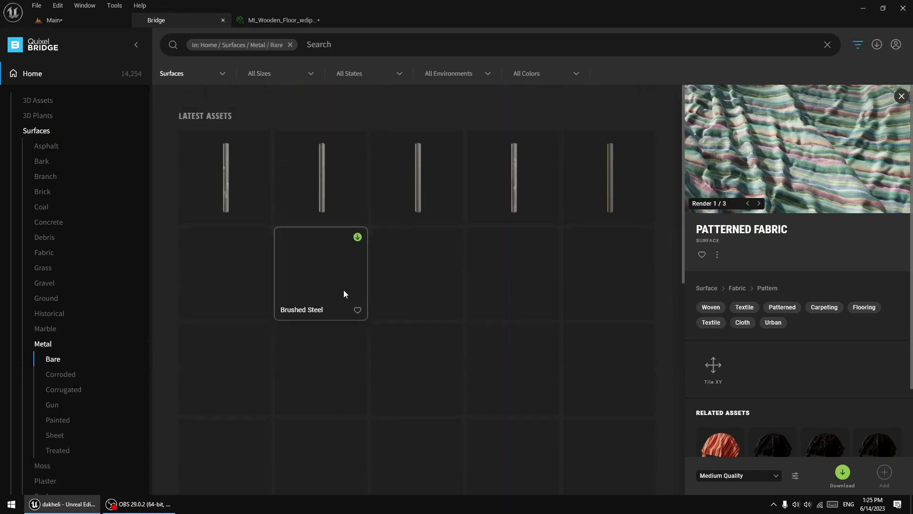
scroll(439, 337, "down", 1)
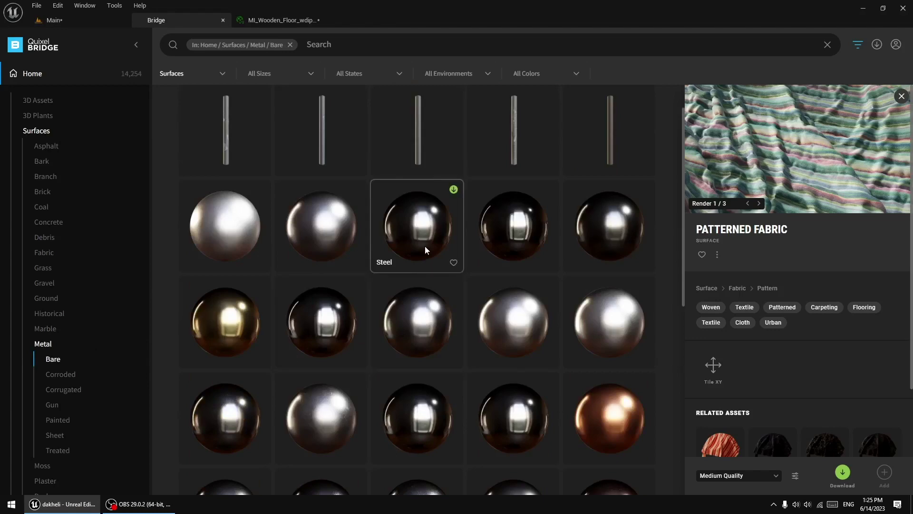
scroll(422, 270, "down", 2)
scroll(422, 270, "up", 3)
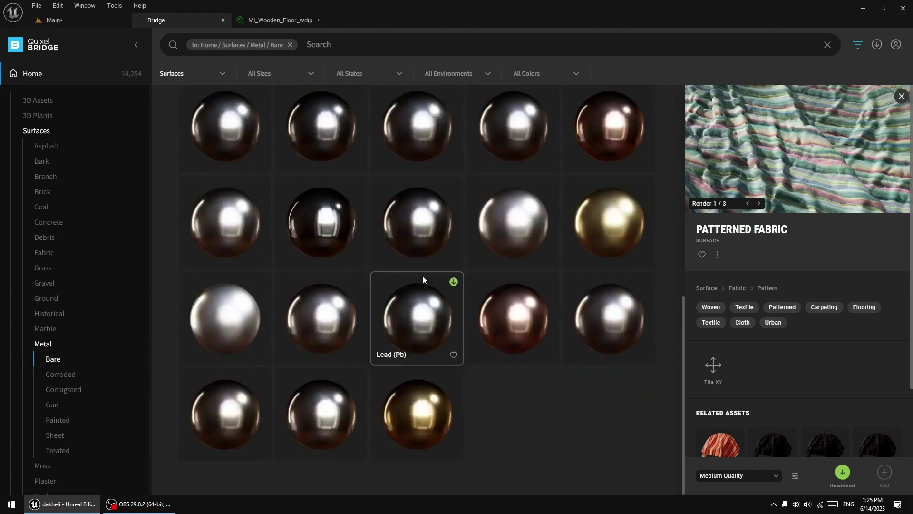
Browse the Corroded and Corrugated metal surfaces, ending on the Gun metal collection
left_click(60, 374)
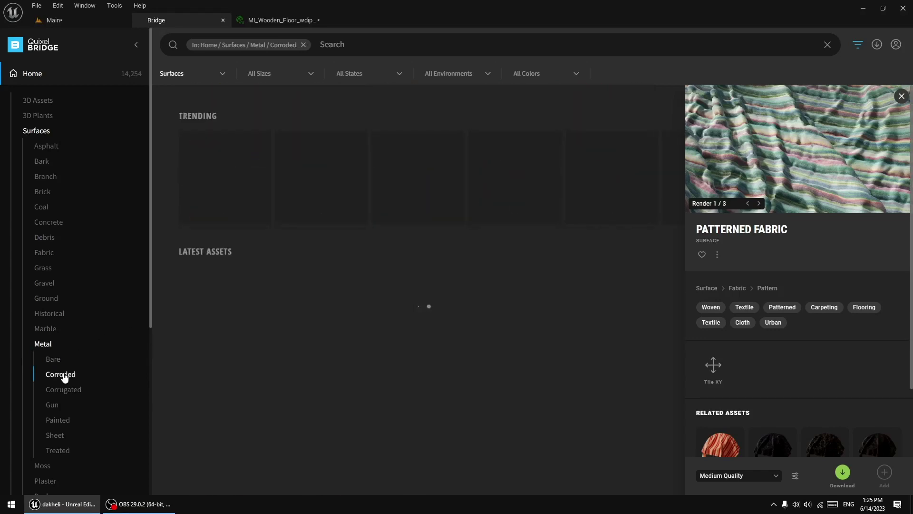
scroll(381, 338, "down", 5)
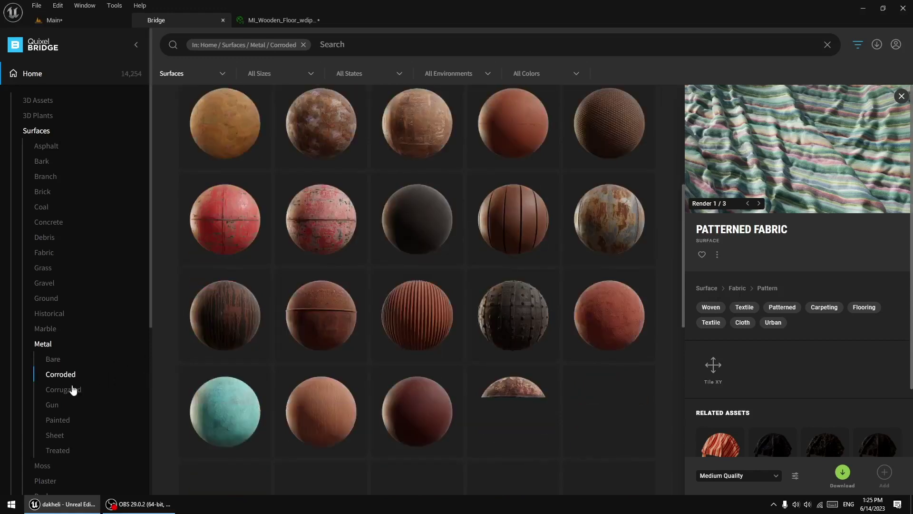
left_click(56, 390)
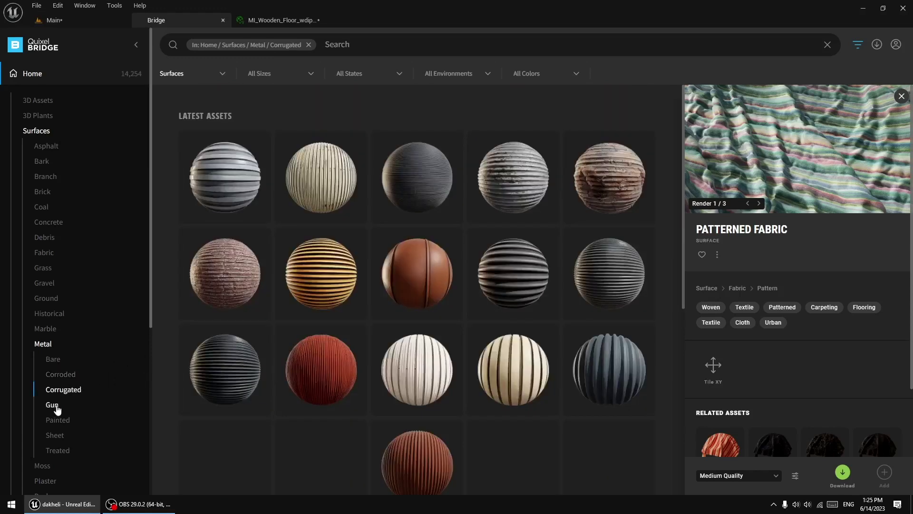
left_click(56, 407)
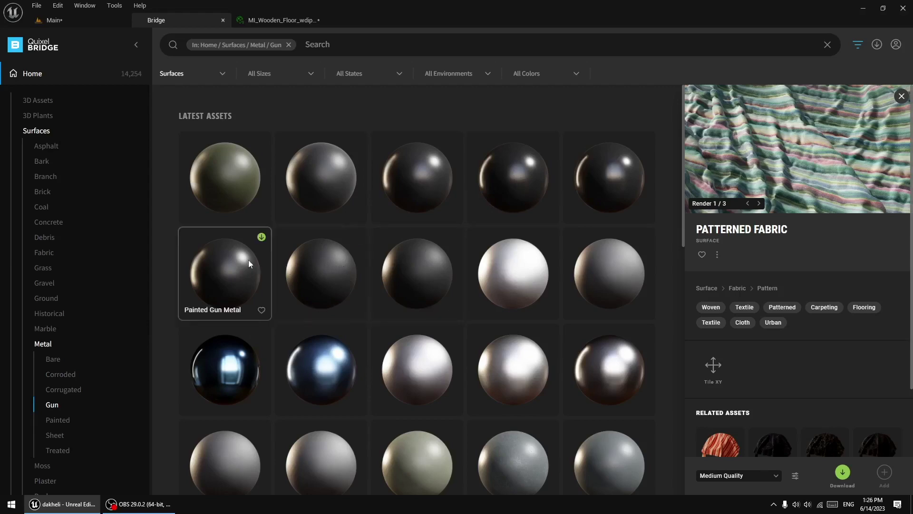
Show the Painted metal surfaces and view the Metal Sheet surface details
scroll(57, 386, "down", 2)
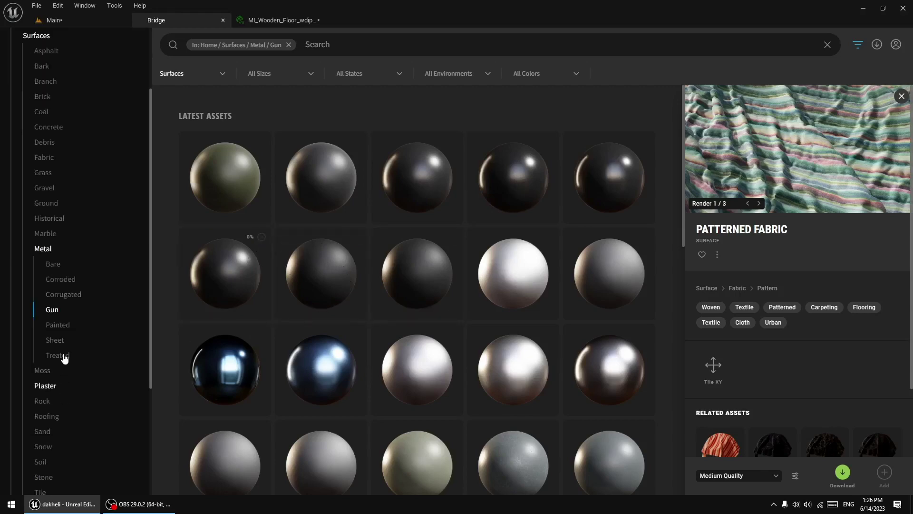
left_click(64, 325)
scroll(371, 298, "down", 5)
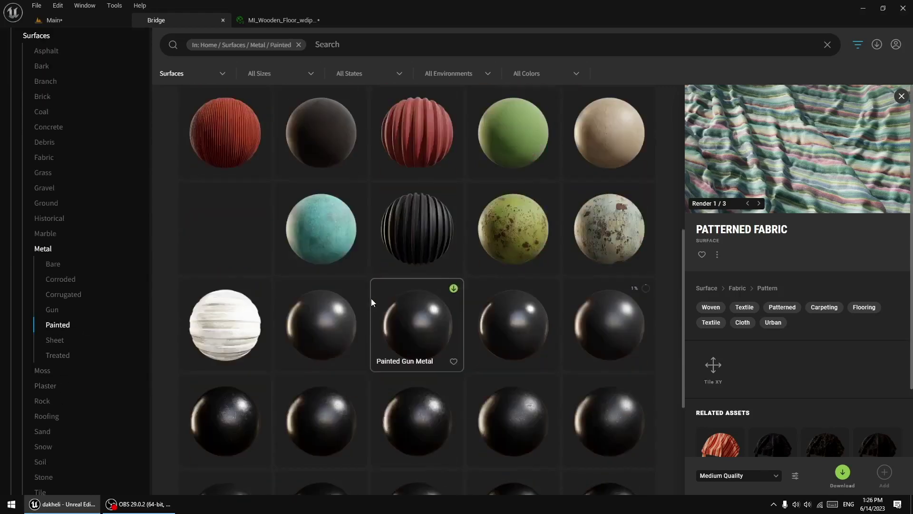
scroll(371, 298, "up", 3)
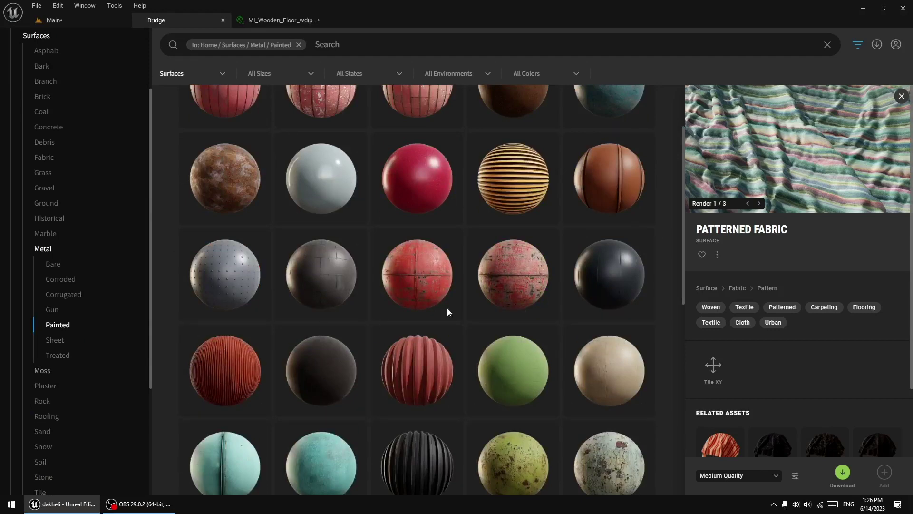
left_click(604, 304)
scroll(457, 336, "down", 3)
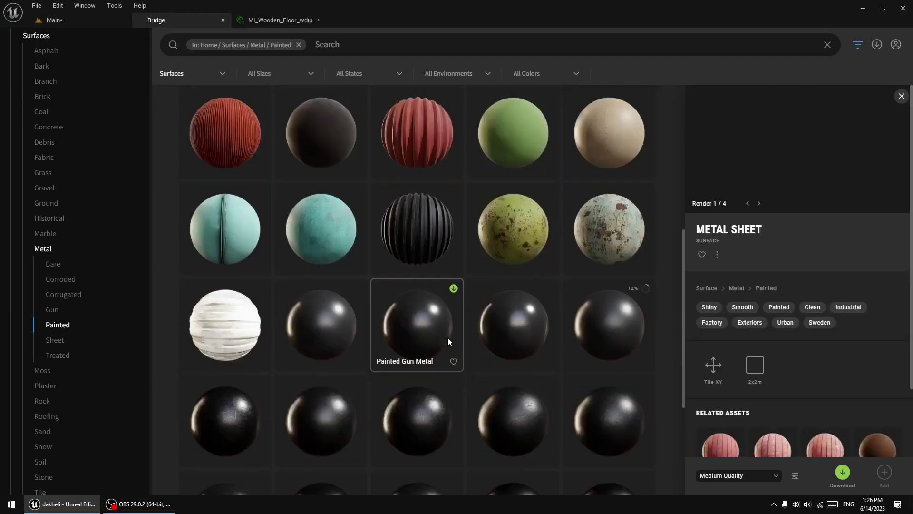
scroll(417, 329, "down", 3)
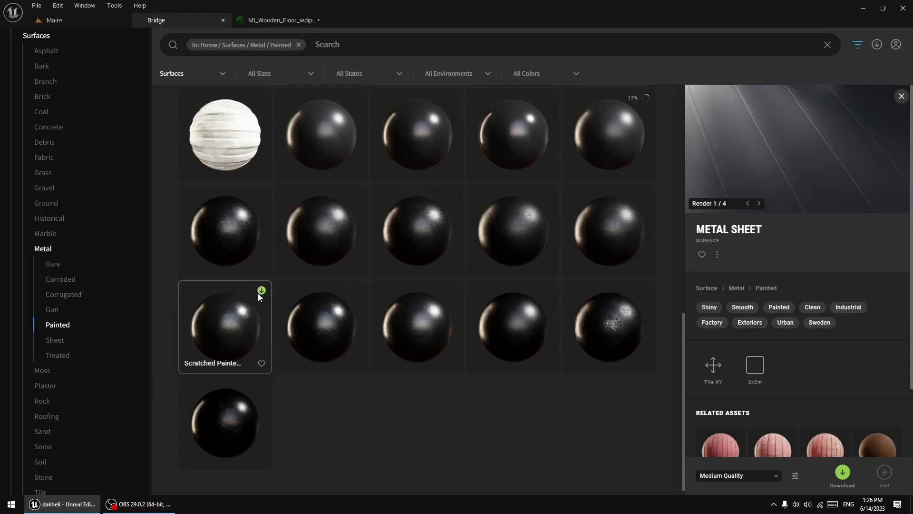
Browse the Sheet and Treated metal surface subcategories
left_click(57, 341)
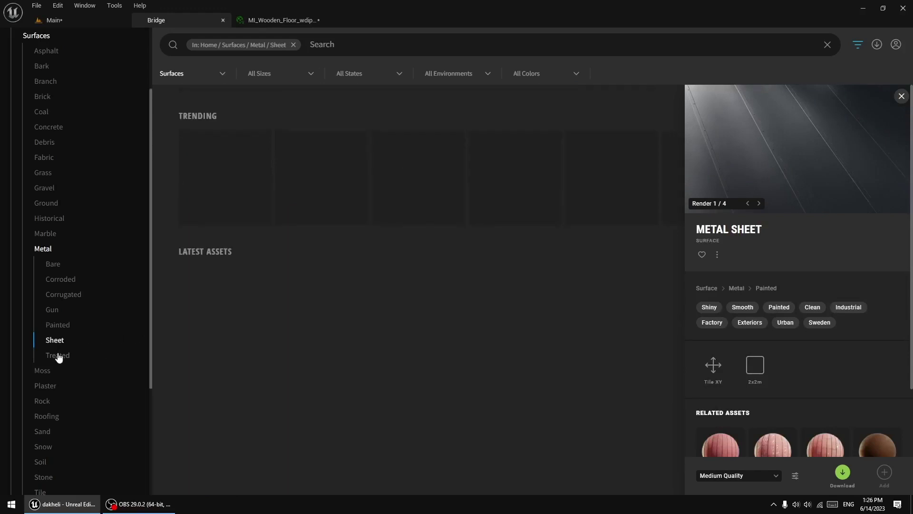
left_click(58, 357)
scroll(383, 295, "down", 5)
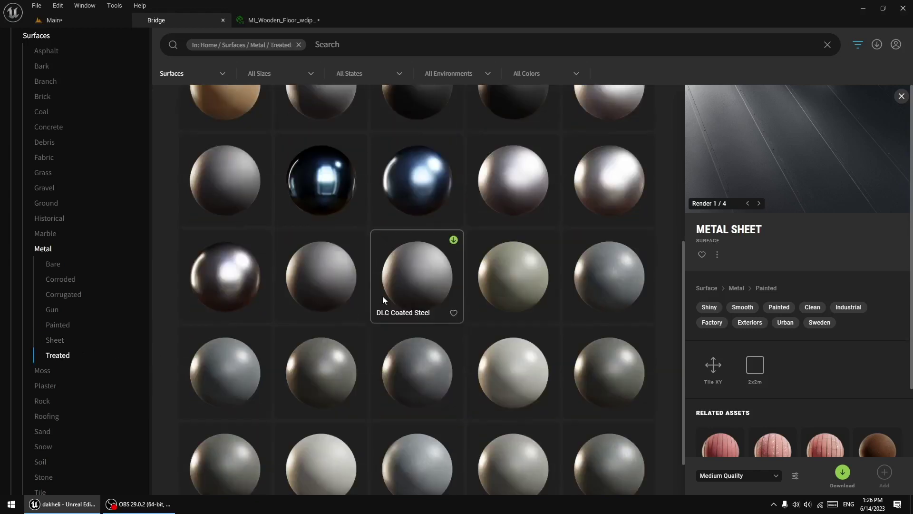
scroll(382, 298, "down", 1)
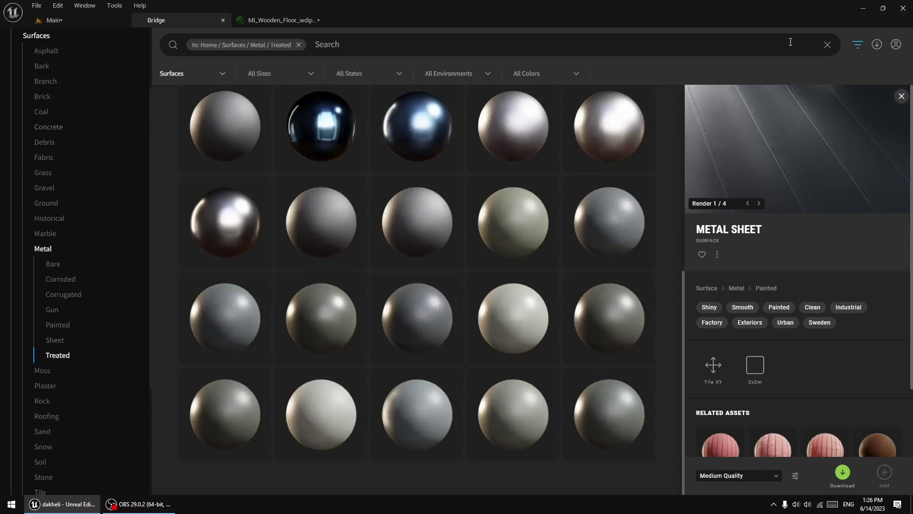
Check the current downloads list, then return to the Main level editor
left_click(878, 45)
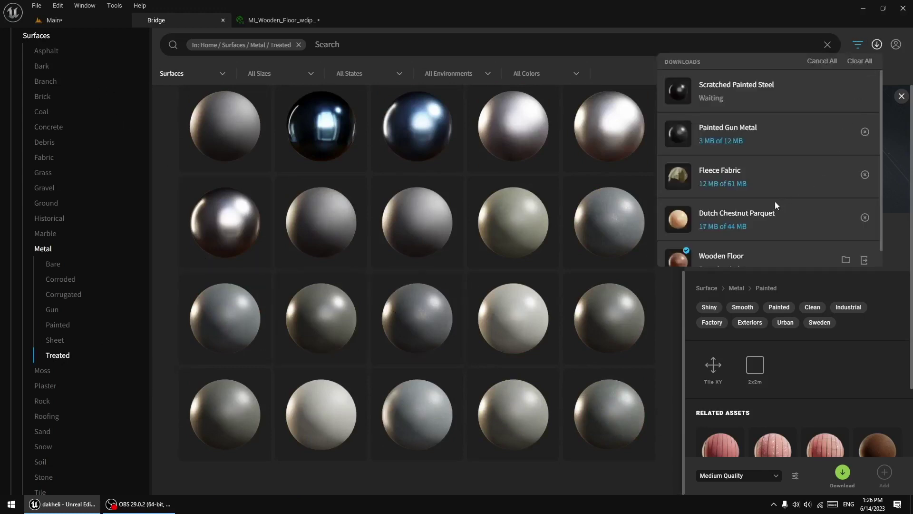
scroll(775, 202, "down", 1)
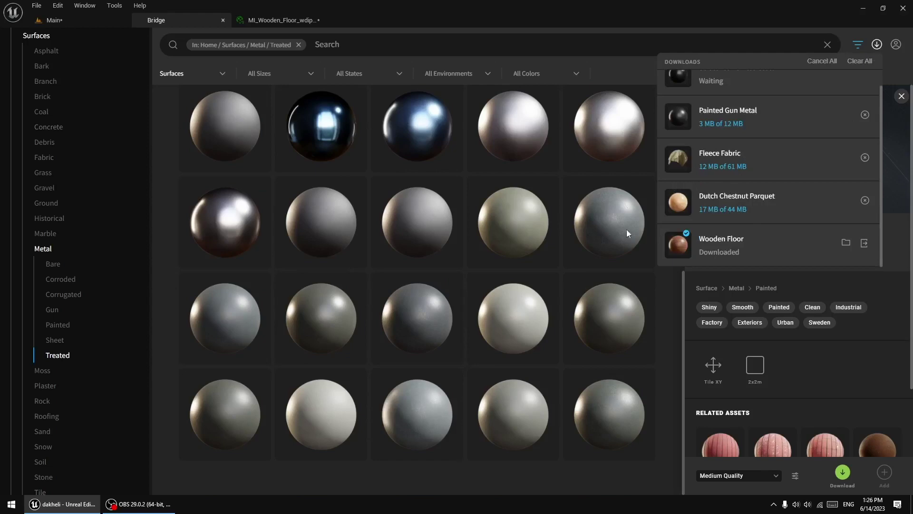
left_click(69, 20)
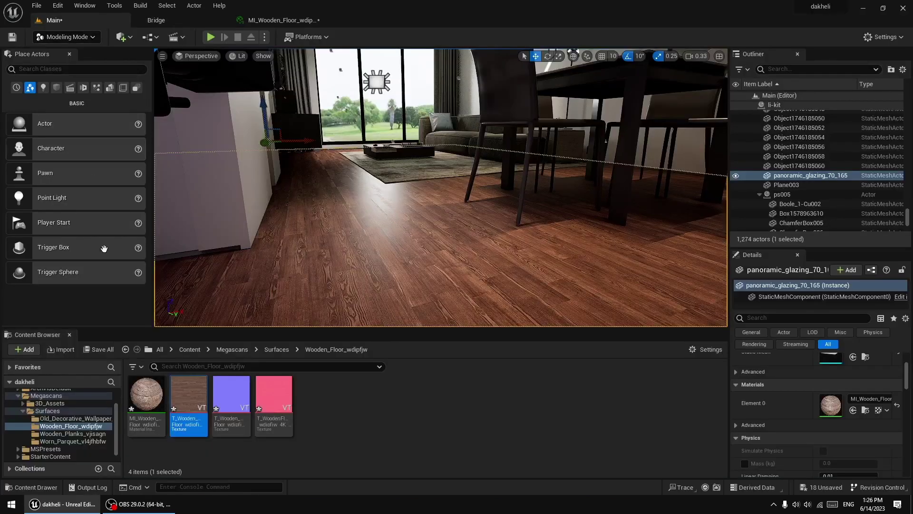
Save all modified Megascans assets with Save Selected, then return to Bridge's 3D Assets page
left_click(94, 350)
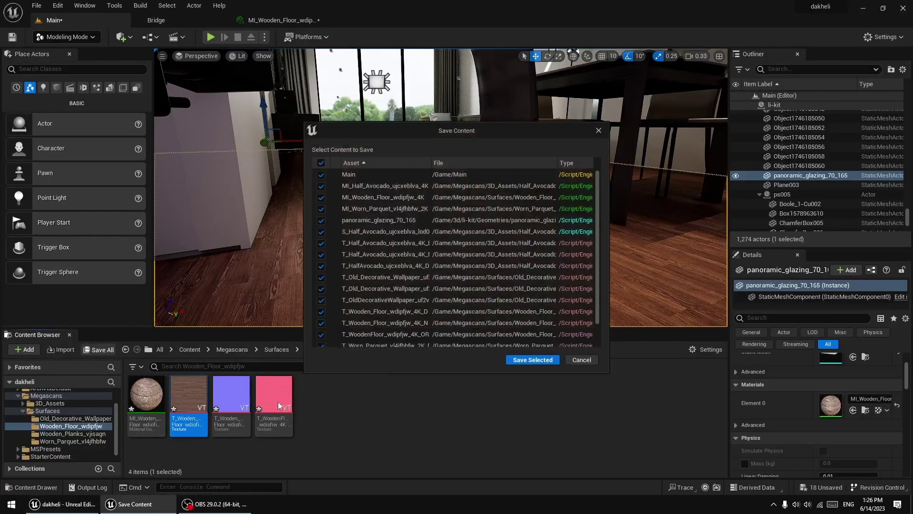
left_click(532, 360)
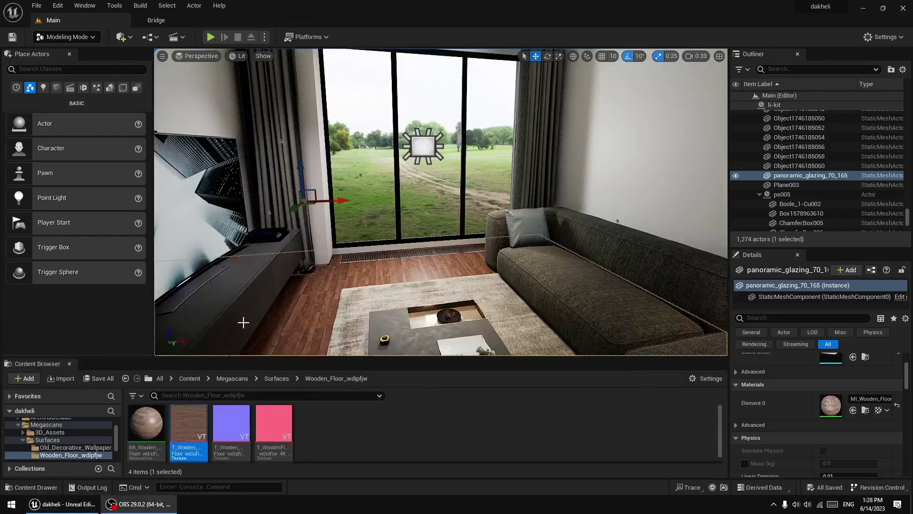
left_click(159, 21)
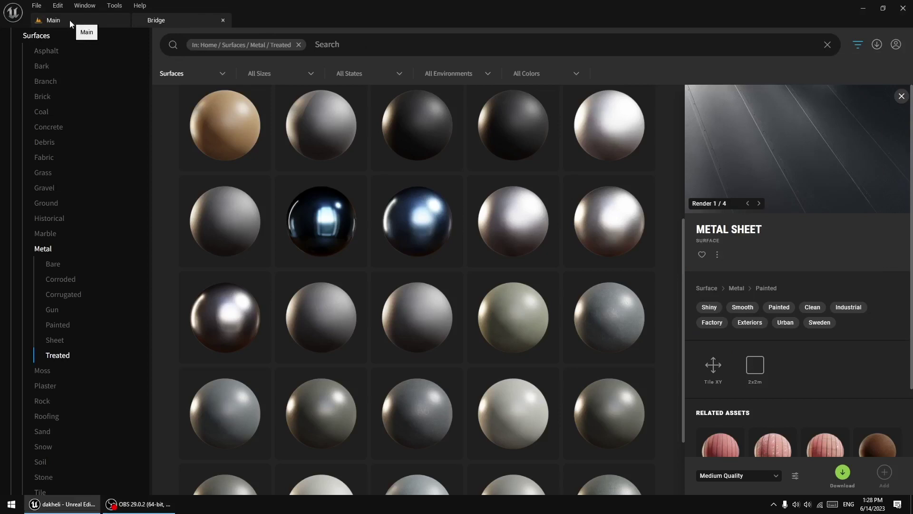
left_click(58, 5)
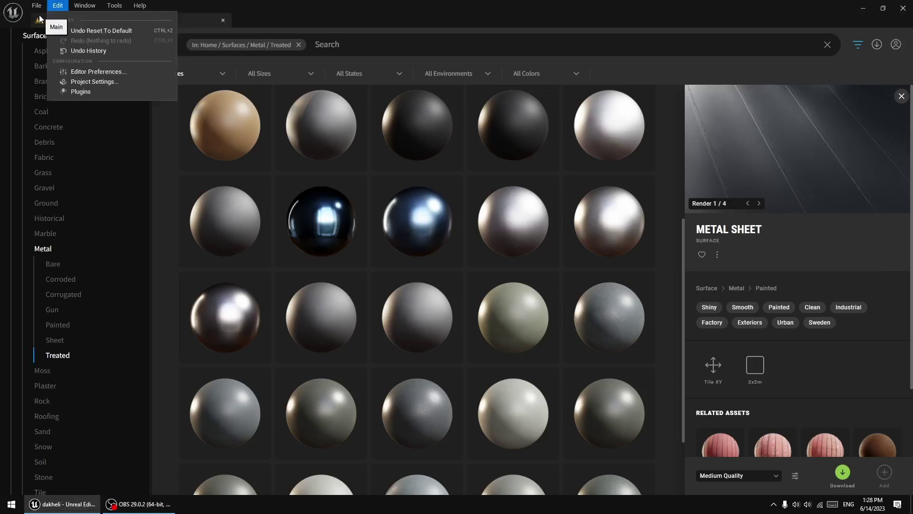
left_click(39, 18)
left_click(38, 7)
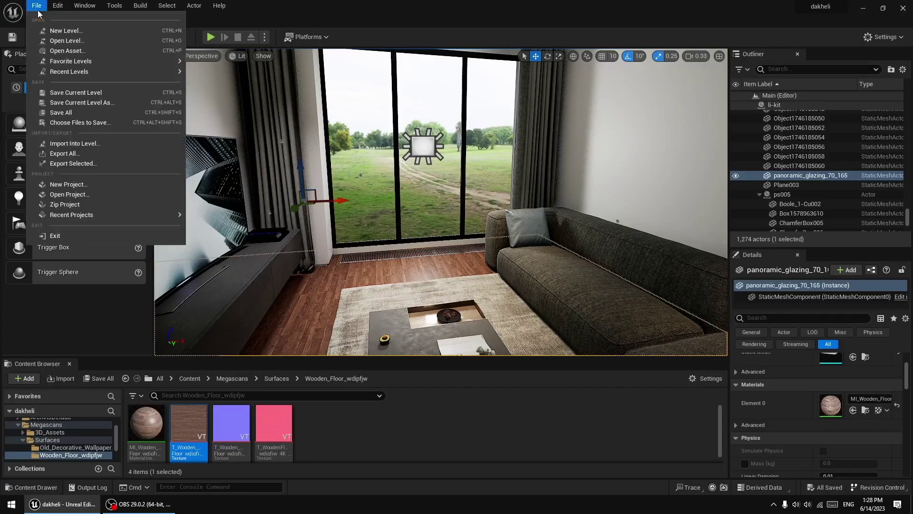
left_click(84, 5)
left_click(161, 20)
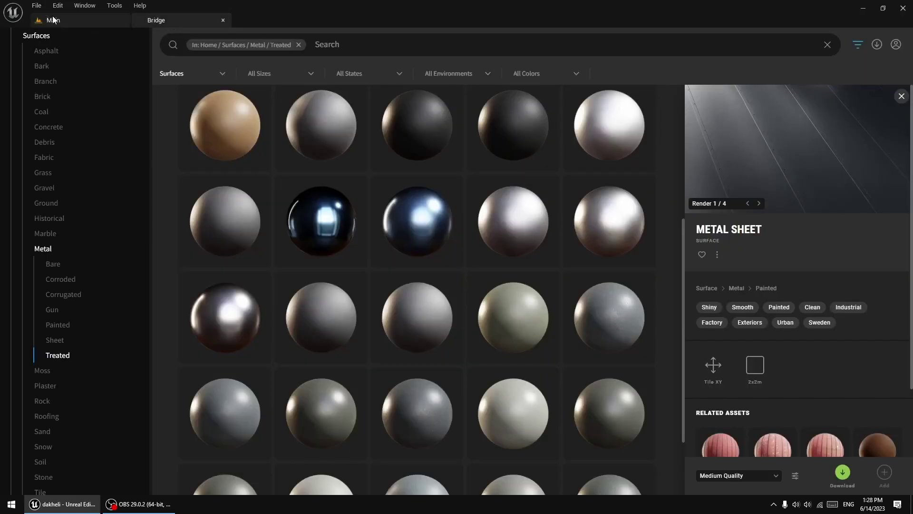
left_click(40, 7)
left_click(181, 30)
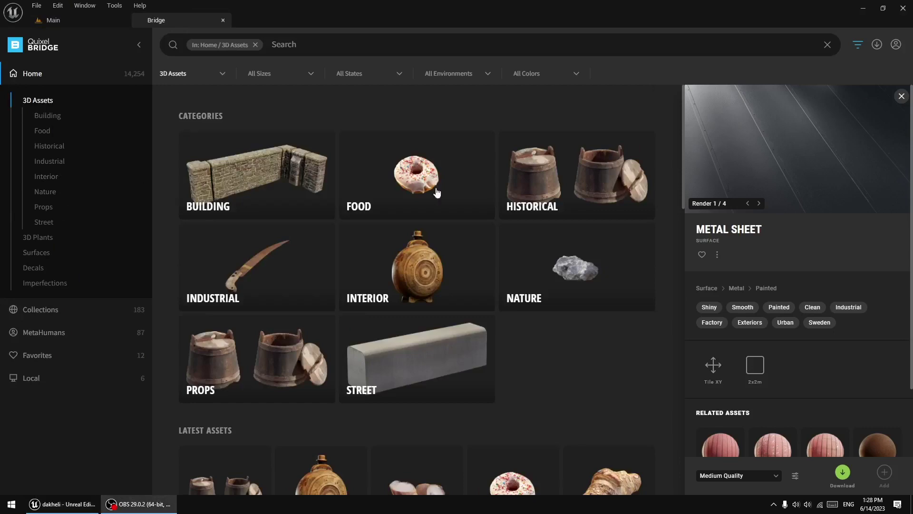
scroll(437, 191, "down", 5)
scroll(463, 244, "down", 3)
scroll(460, 258, "down", 3)
scroll(464, 275, "down", 3)
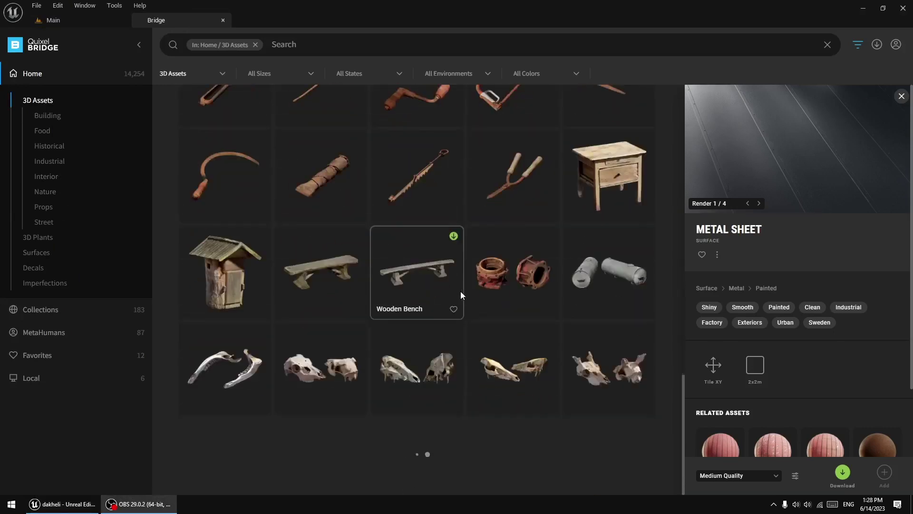
scroll(461, 291, "down", 3)
scroll(443, 304, "down", 3)
scroll(441, 304, "down", 3)
scroll(439, 290, "down", 3)
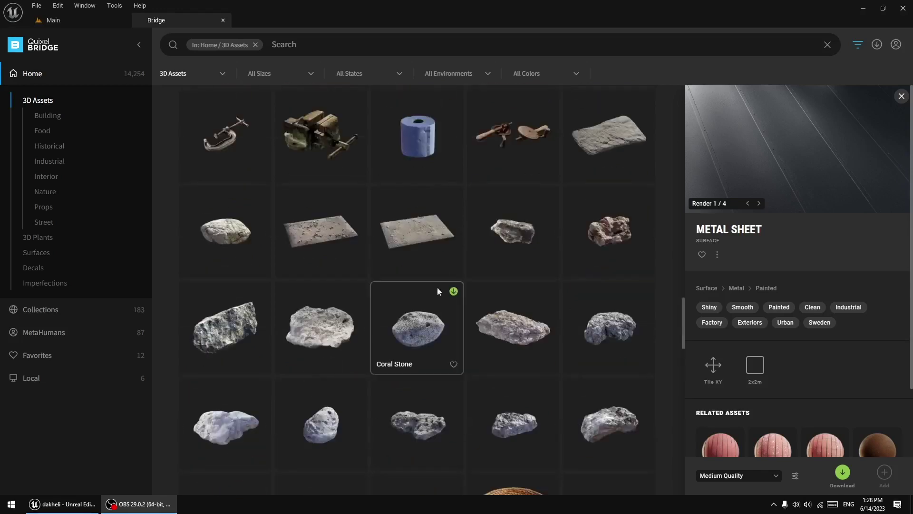
scroll(349, 338, "down", 3)
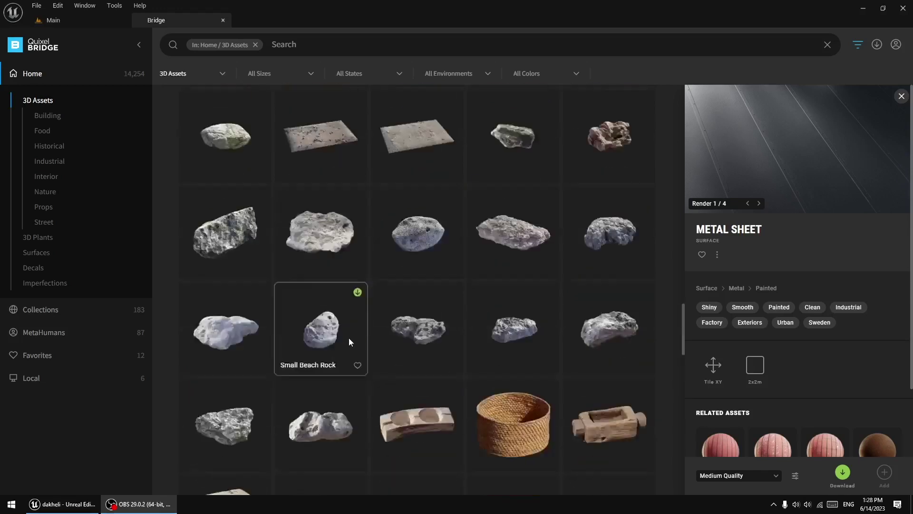
scroll(347, 335, "down", 3)
scroll(348, 335, "down", 3)
scroll(348, 337, "down", 3)
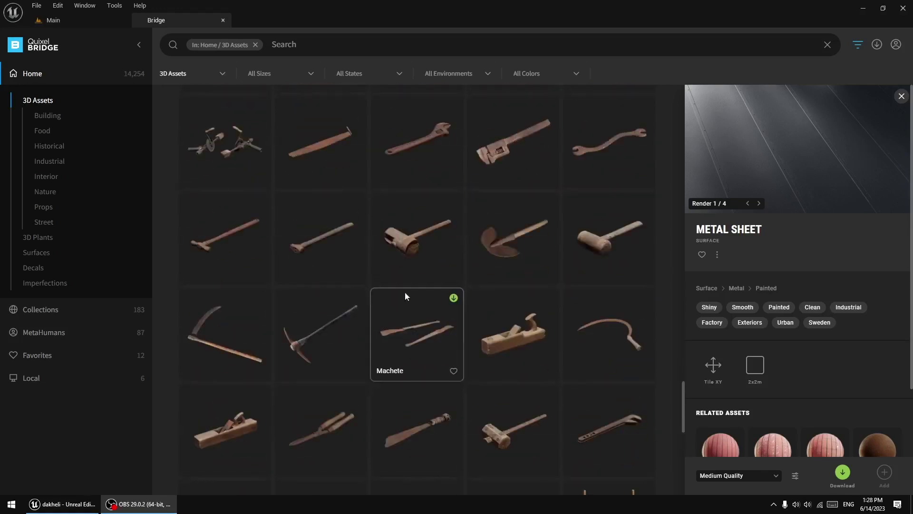
scroll(404, 292, "up", 2)
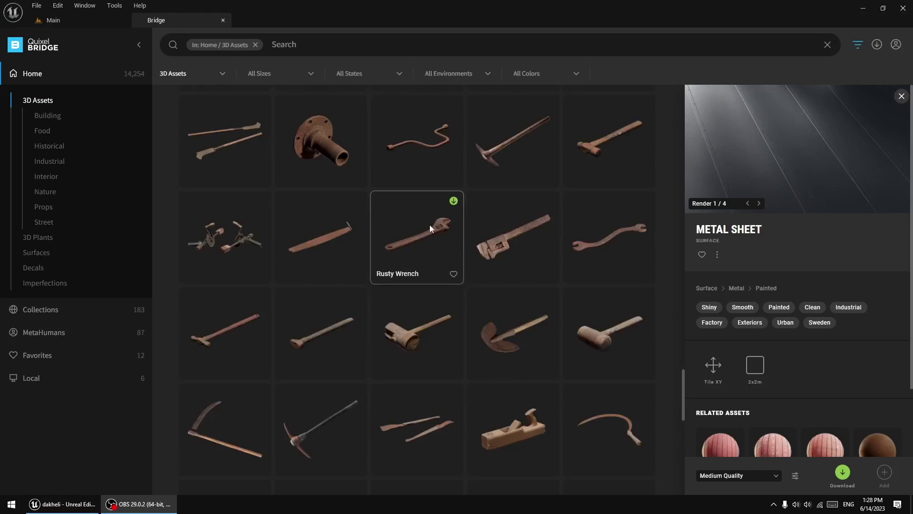
Open the Food asset category and scroll through its grid
left_click(42, 136)
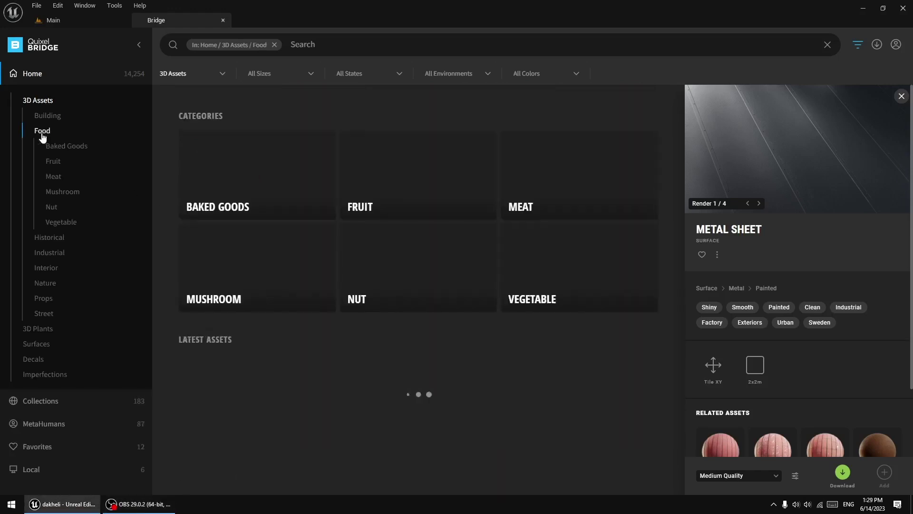
scroll(355, 316, "down", 5)
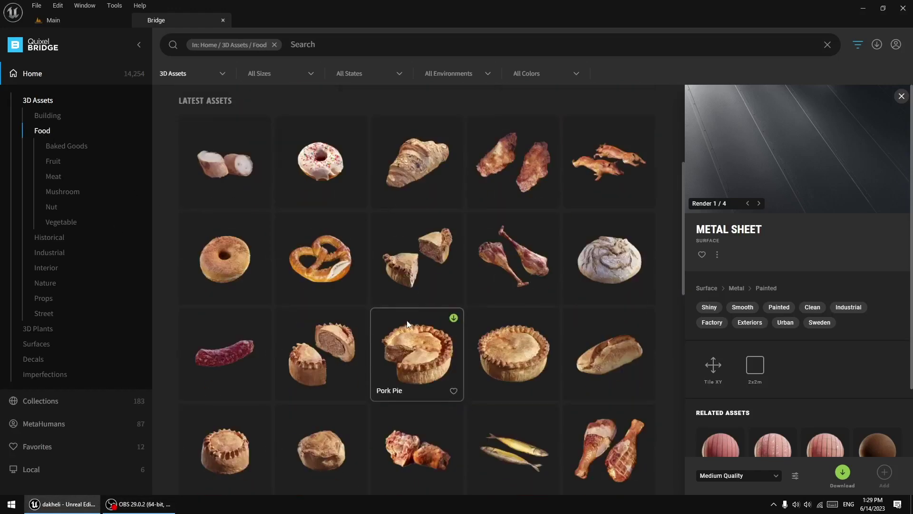
scroll(416, 310, "down", 4)
scroll(416, 310, "down", 1)
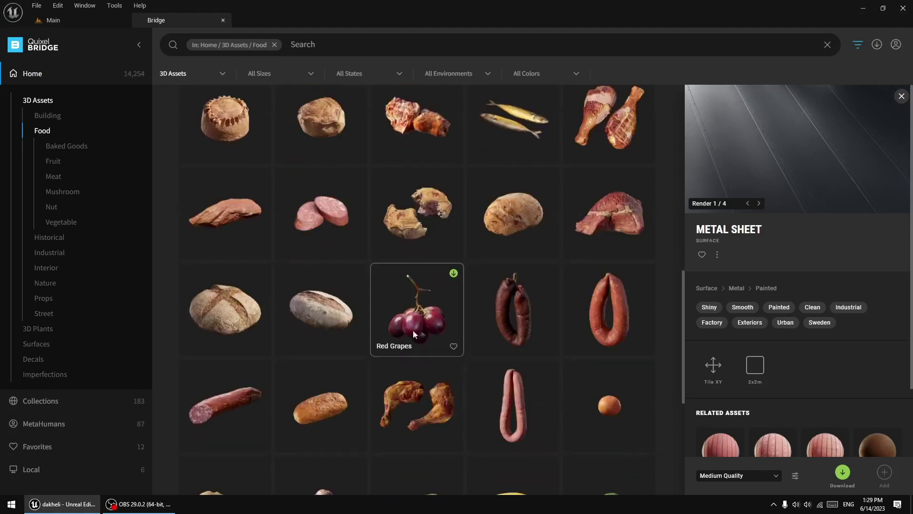
scroll(418, 310, "down", 5)
scroll(418, 309, "down", 2)
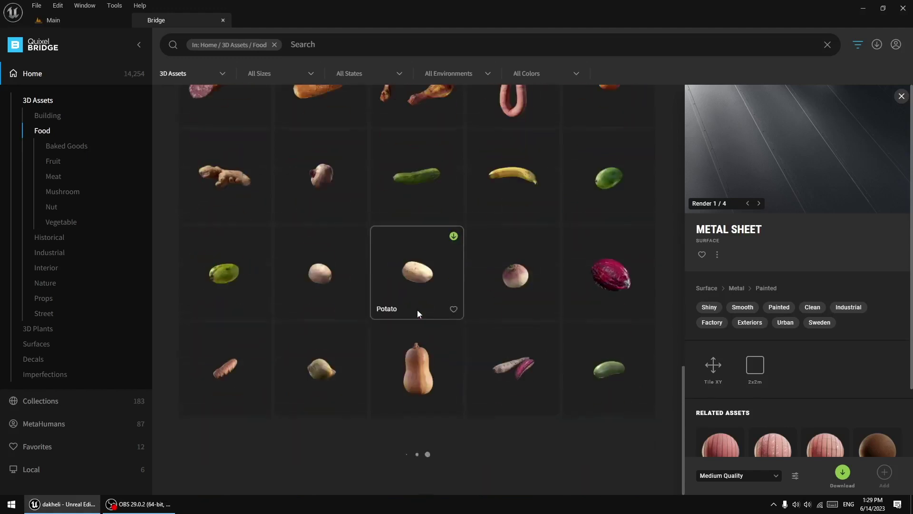
scroll(418, 310, "up", 6)
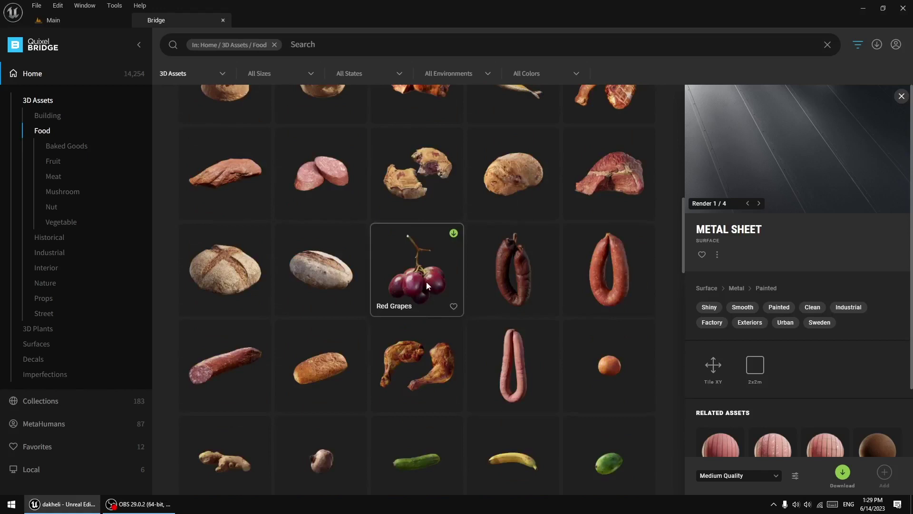
View Red Grapes and its quality options, then Smoked Sausage, and filter to Meat
left_click(426, 281)
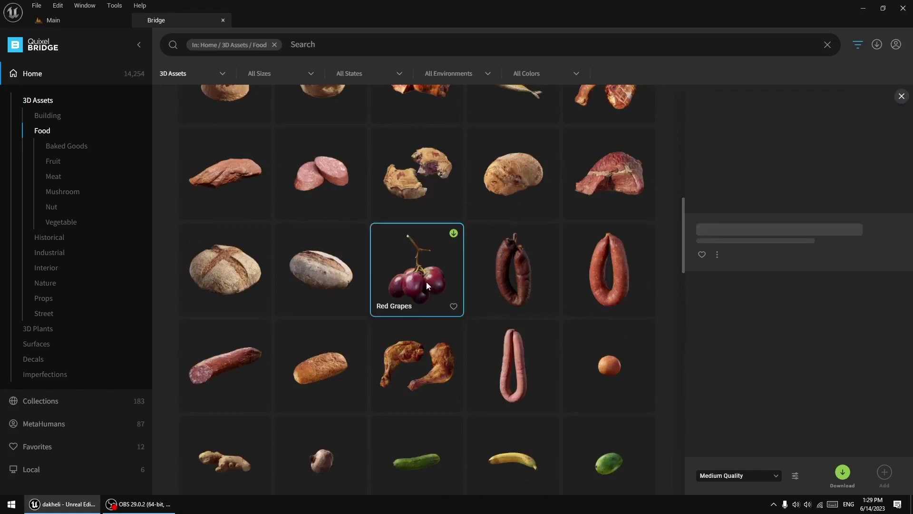
left_click(766, 474)
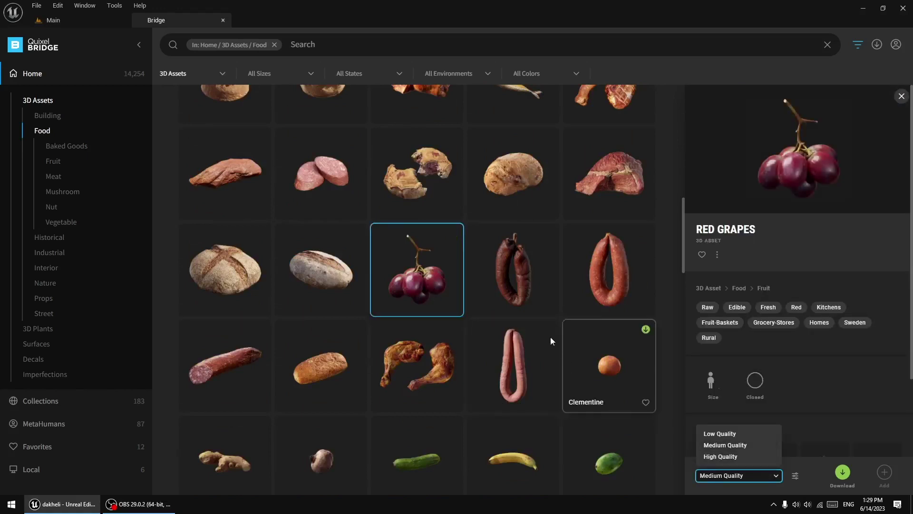
left_click(513, 283)
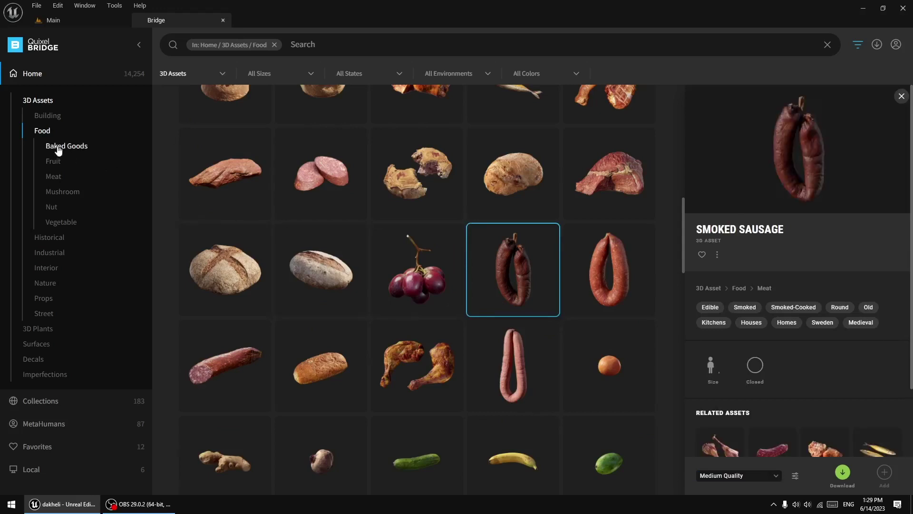
left_click(53, 177)
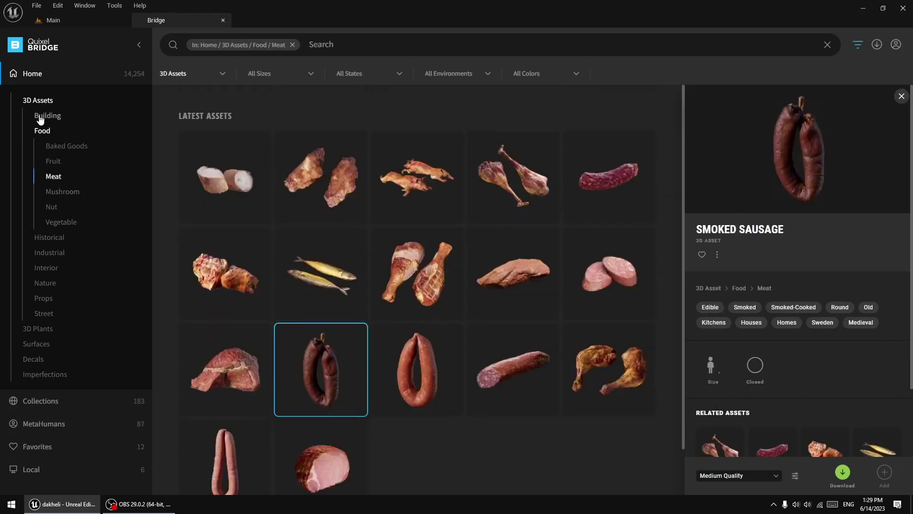
Browse Building's Balcony, Beam, Combined and Door assets, then return to the 3D Assets overview
left_click(41, 117)
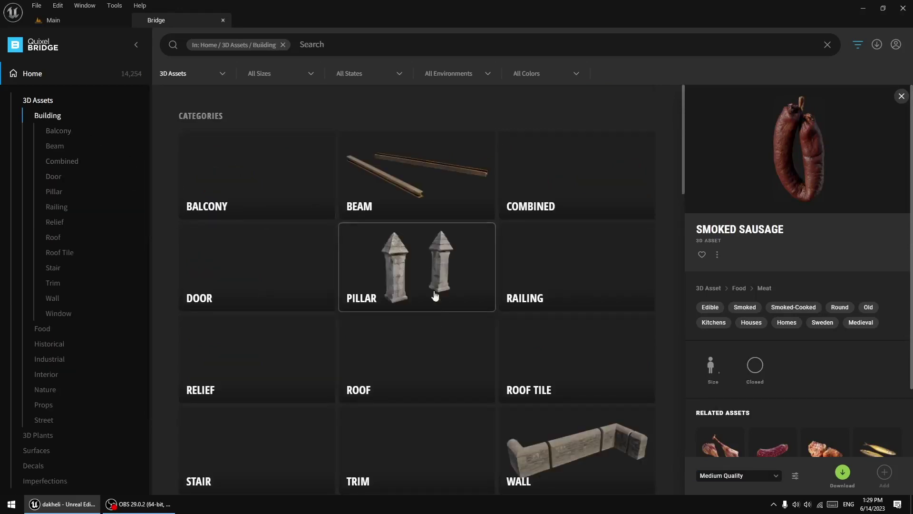
left_click(53, 135)
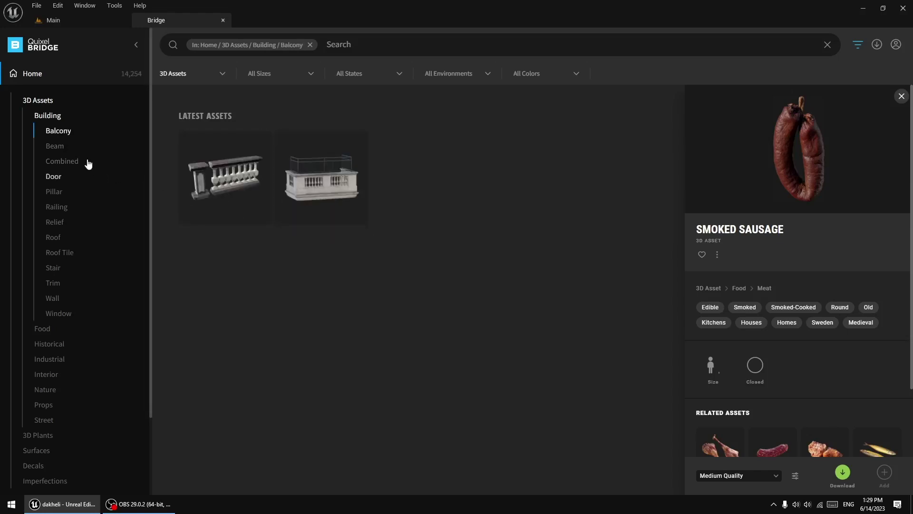
left_click(54, 147)
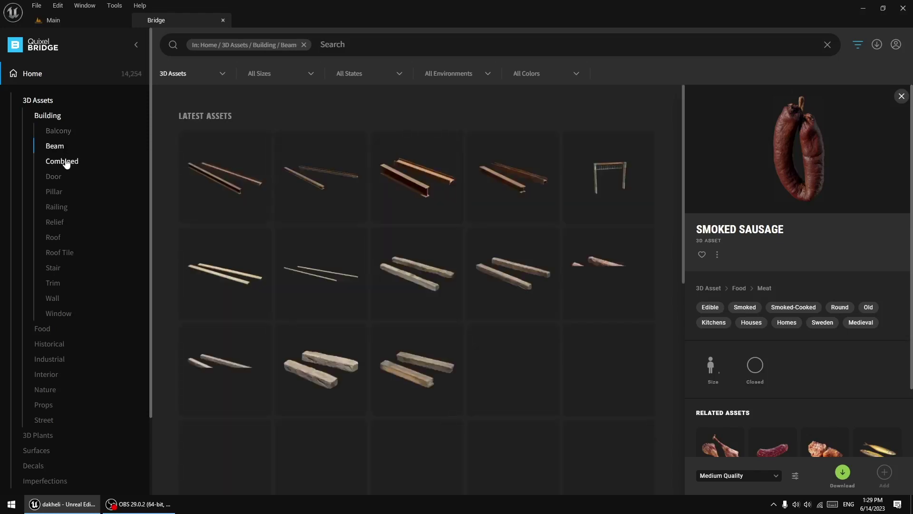
left_click(66, 161)
left_click(63, 177)
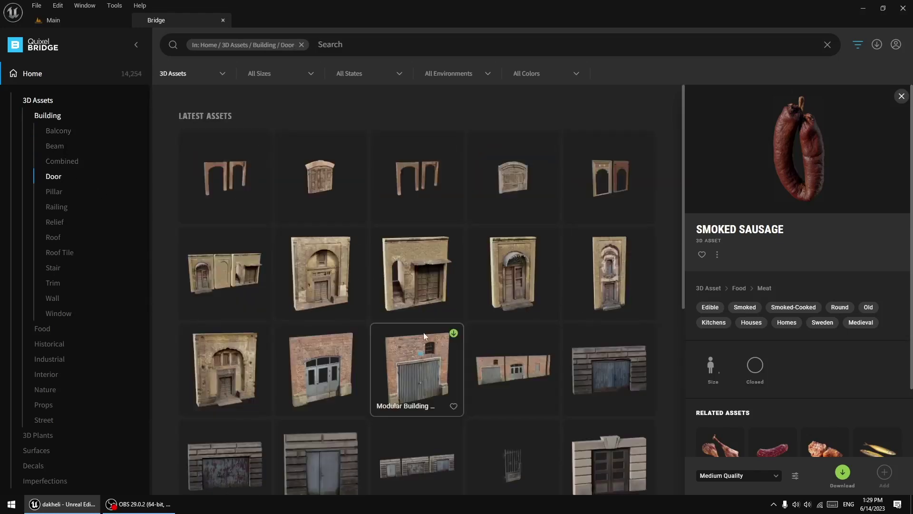
scroll(423, 333, "down", 2)
scroll(443, 304, "down", 4)
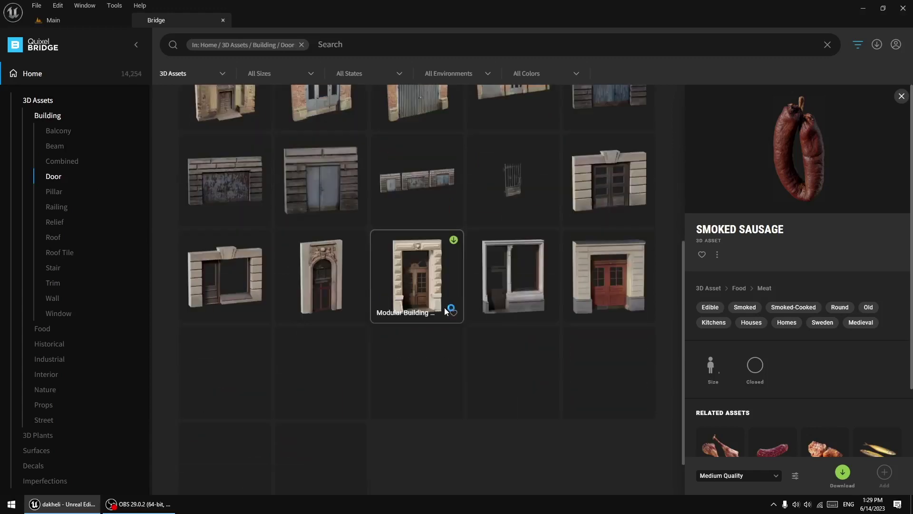
left_click(42, 102)
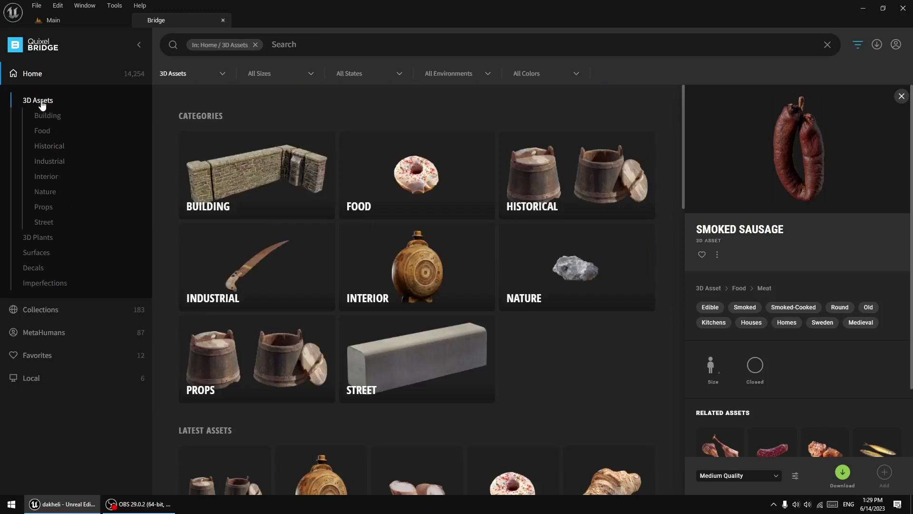
Open Nature > Tree and scroll through the tree assets
left_click(49, 195)
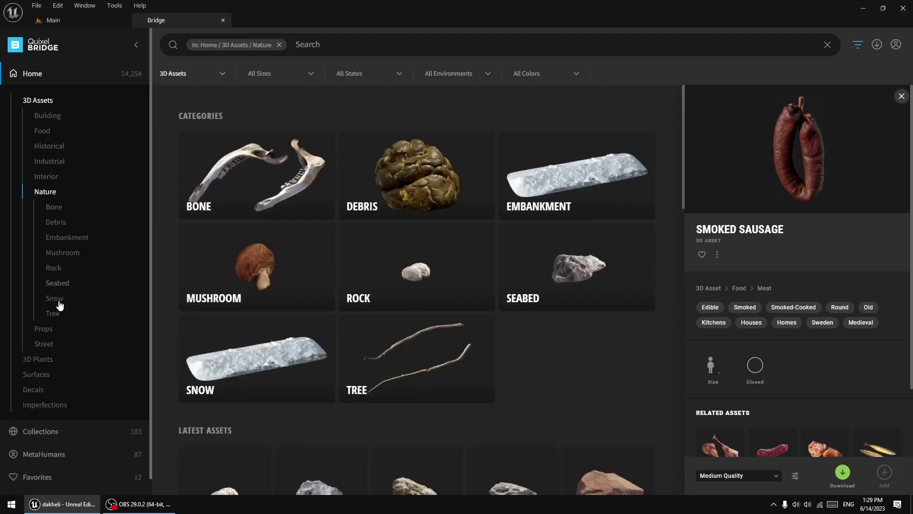
left_click(52, 314)
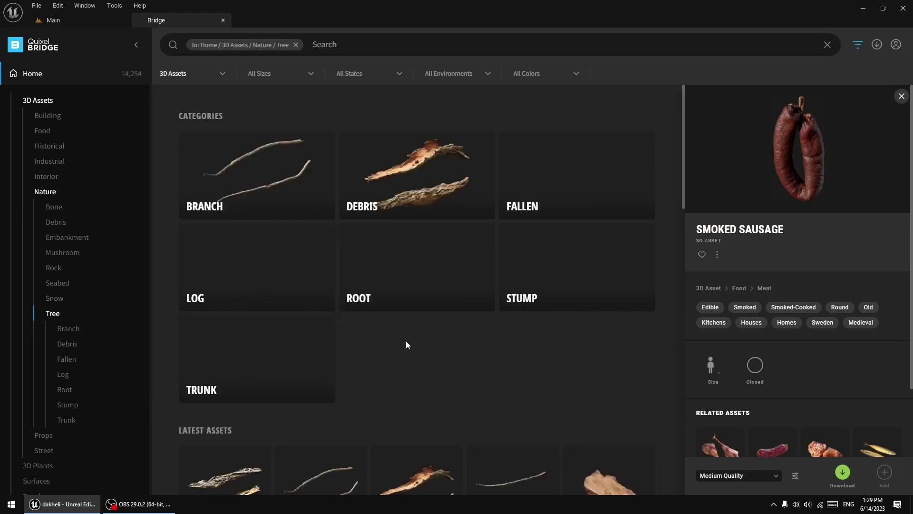
scroll(407, 339, "down", 3)
scroll(408, 337, "down", 5)
scroll(407, 333, "up", 9)
scroll(409, 323, "down", 2)
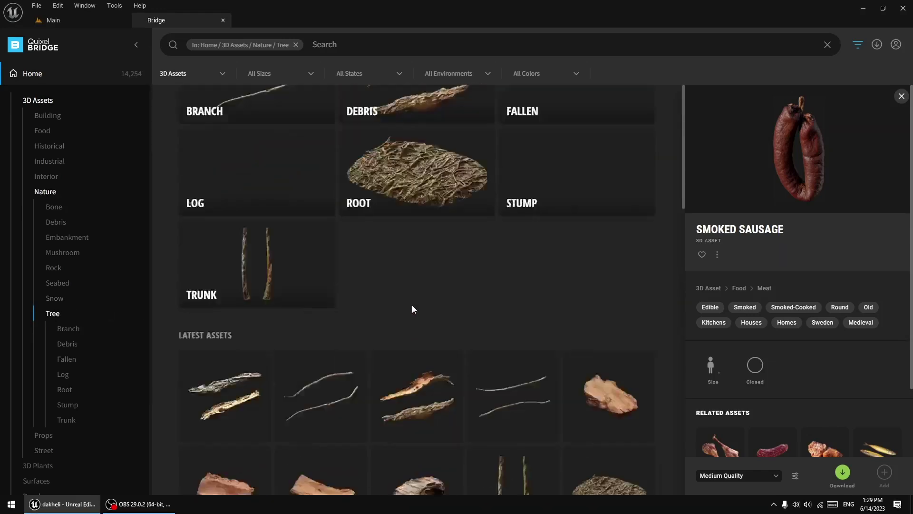
scroll(411, 308, "down", 8)
scroll(412, 308, "down", 5)
scroll(411, 309, "down", 3)
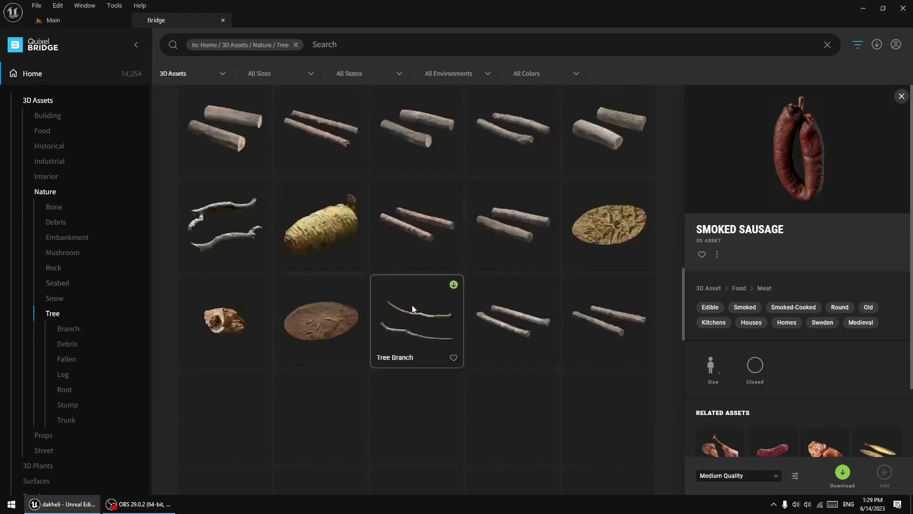
scroll(412, 308, "down", 5)
scroll(412, 308, "down", 1)
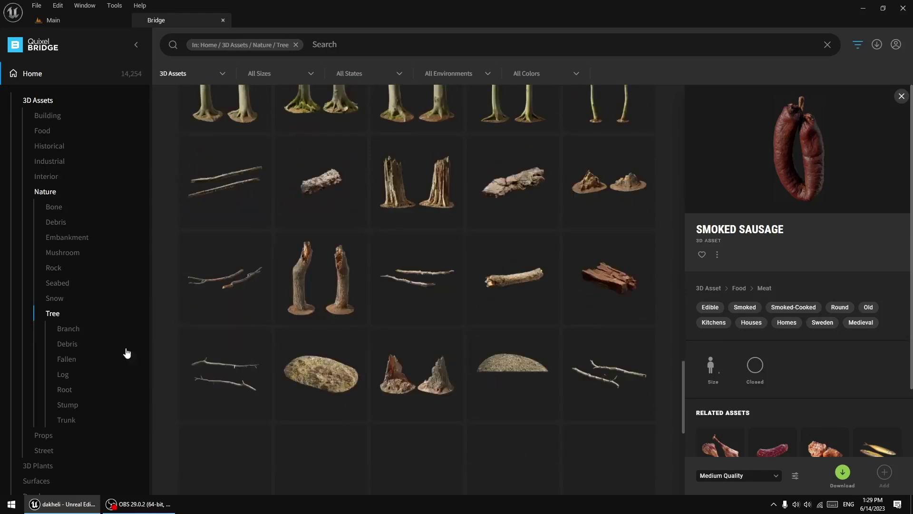
Browse the Trunk and Stump tree assets
left_click(67, 420)
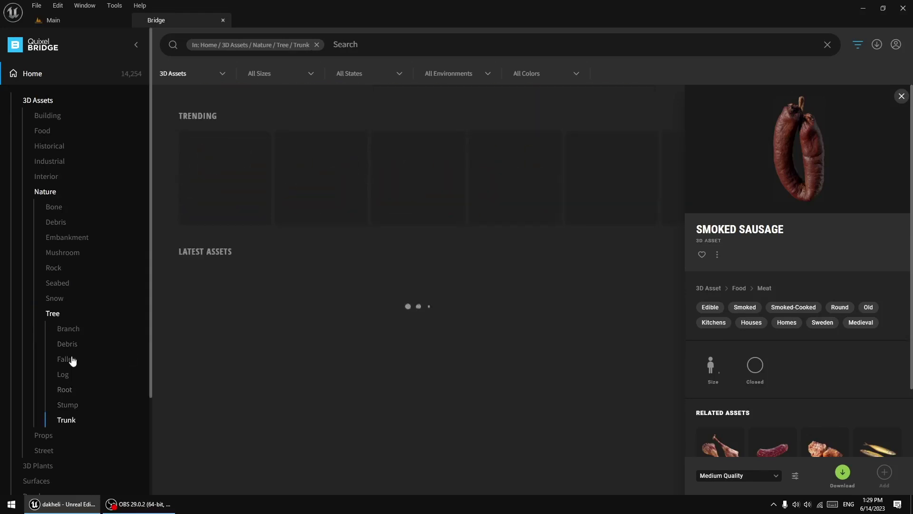
scroll(341, 319, "down", 3)
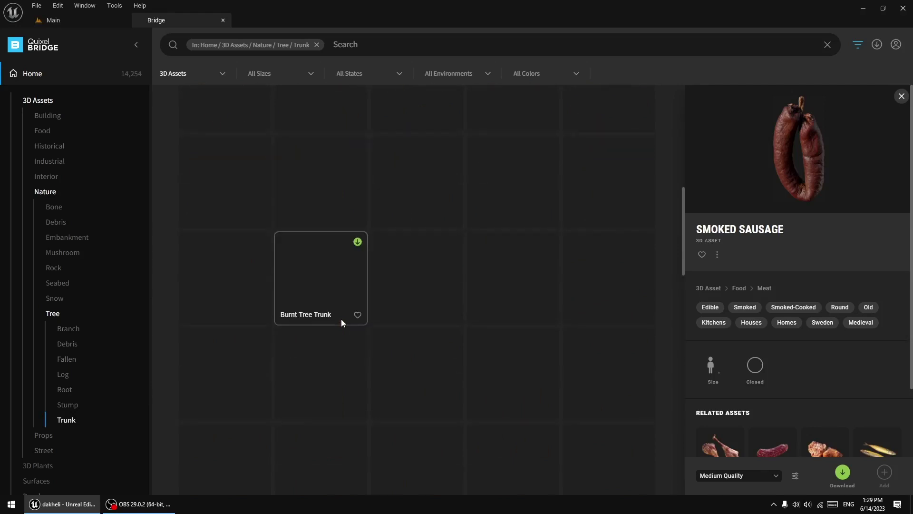
scroll(341, 318, "down", 1)
scroll(341, 318, "up", 1)
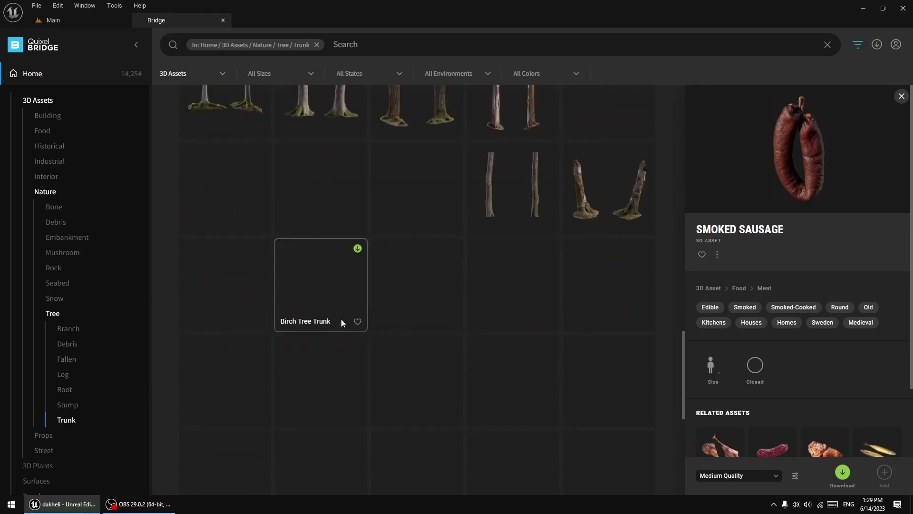
scroll(341, 318, "up", 1)
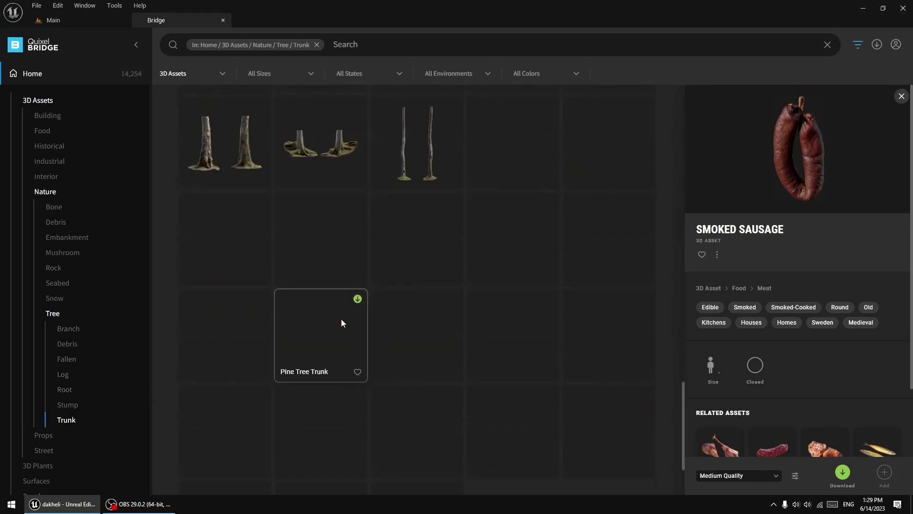
left_click(67, 405)
scroll(429, 311, "down", 5)
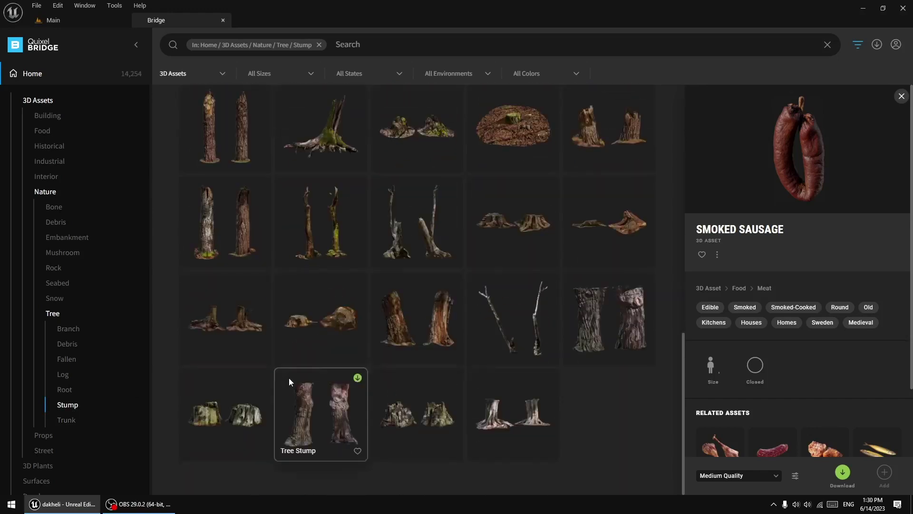
Browse the Root, Log, Debris and Branch tree assets, then return to the 3D Assets overview
left_click(65, 389)
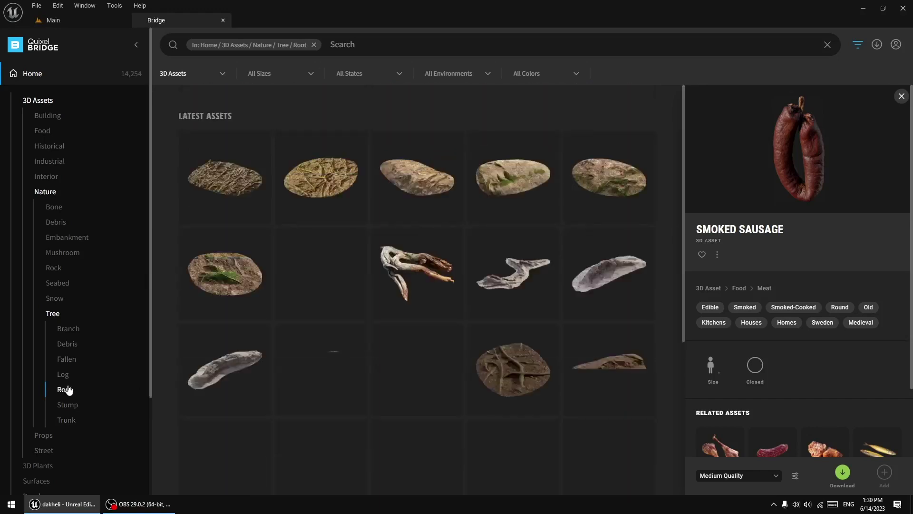
scroll(366, 356, "down", 5)
left_click(66, 376)
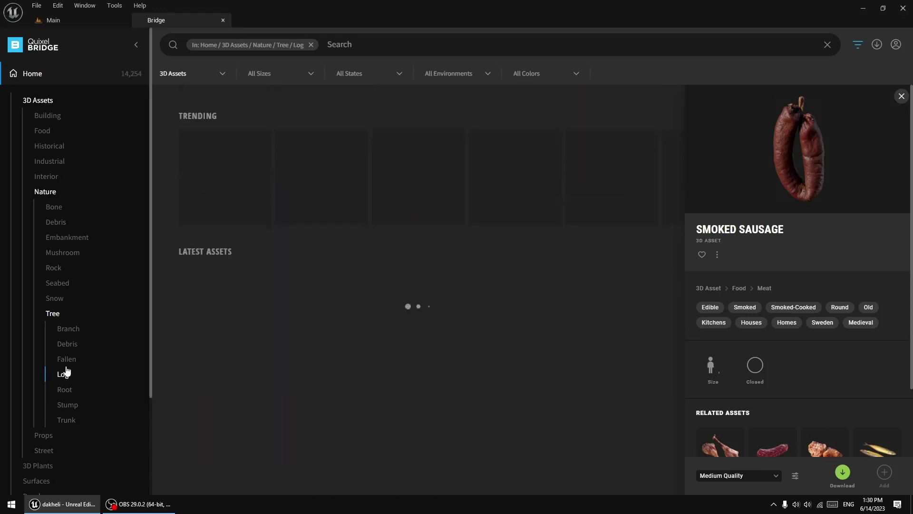
left_click(67, 349)
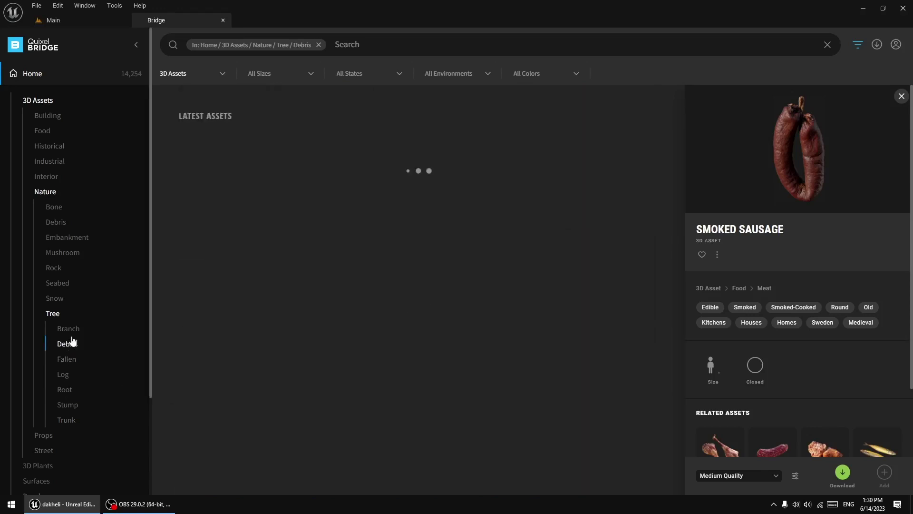
left_click(71, 333)
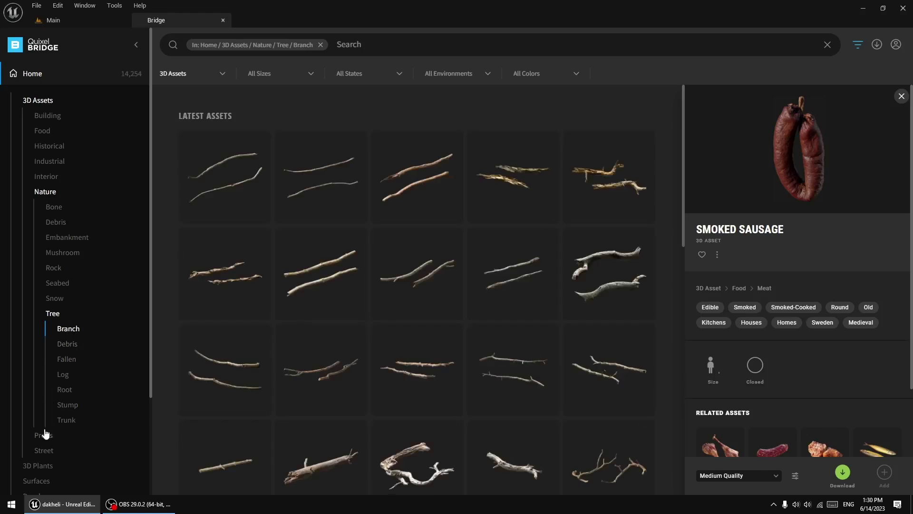
scroll(318, 338, "down", 5)
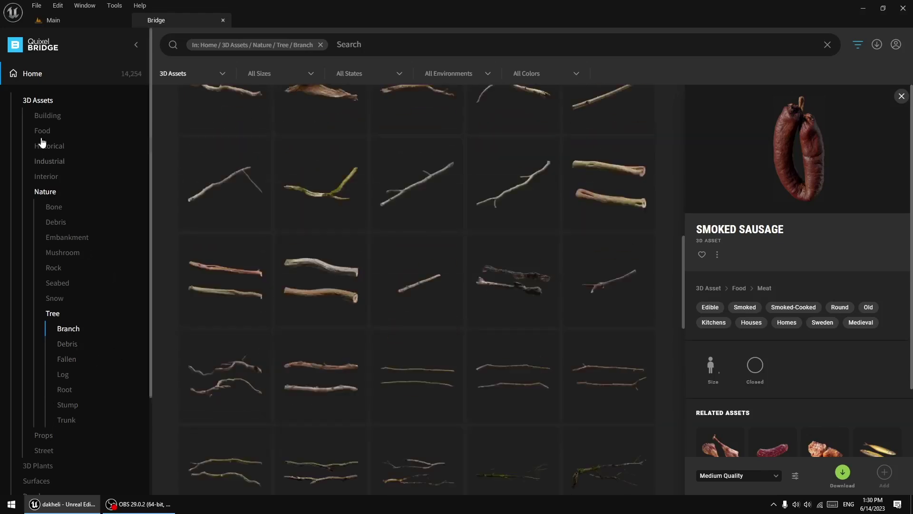
left_click(43, 102)
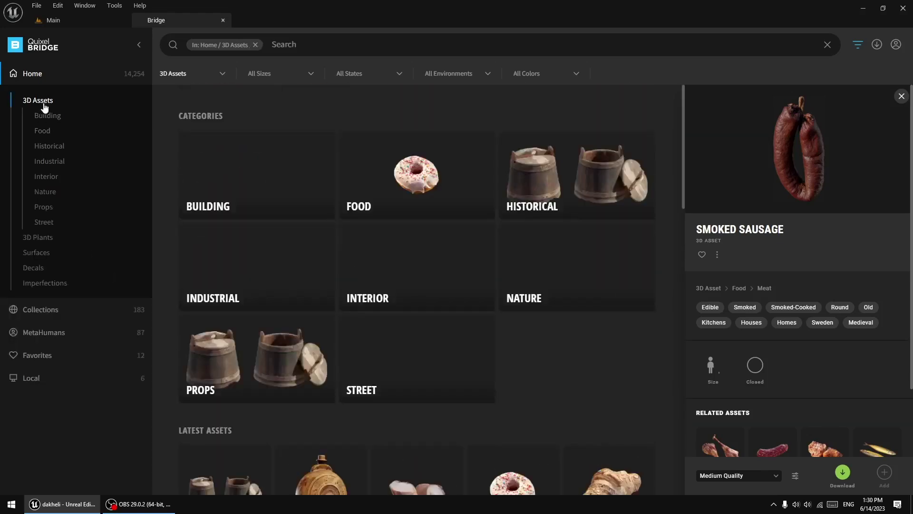
Open the 3D Plants category and scroll down through the plant grid
left_click(42, 239)
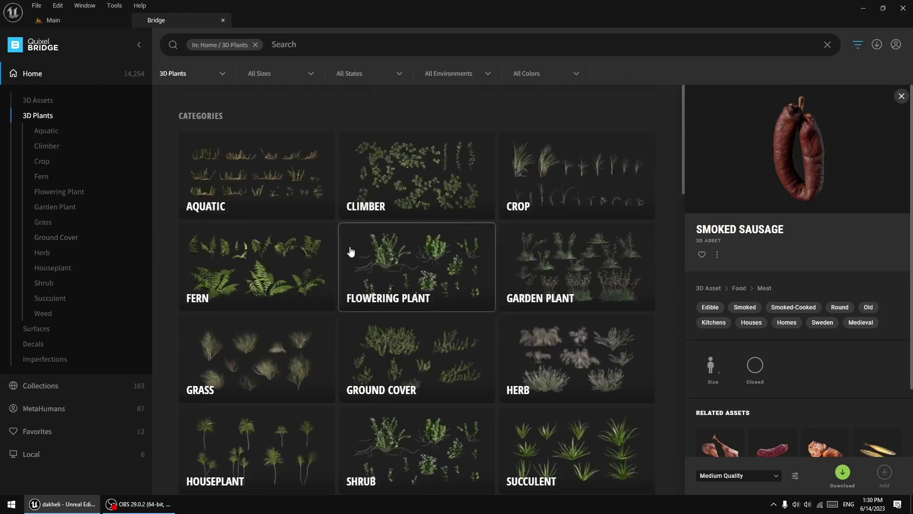
scroll(350, 252, "down", 5)
scroll(351, 248, "down", 5)
scroll(352, 252, "down", 3)
scroll(352, 257, "down", 3)
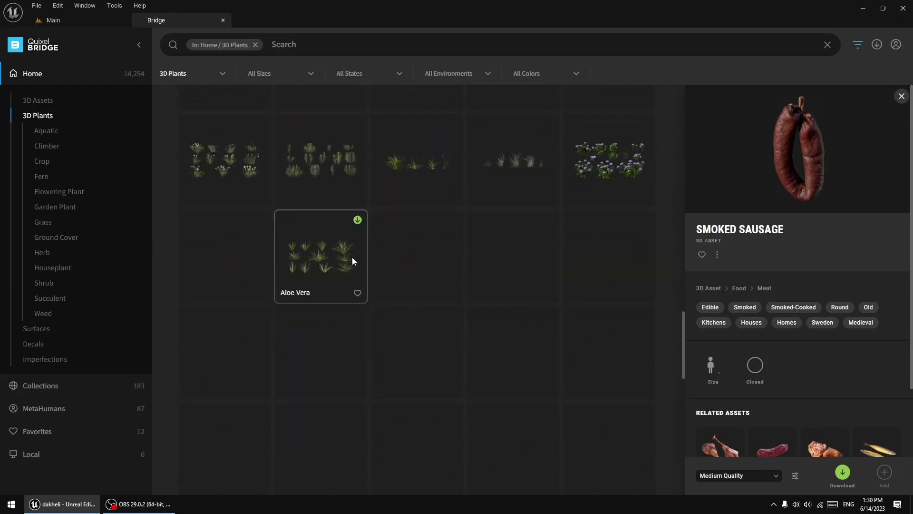
scroll(352, 256, "down", 2)
scroll(352, 257, "down", 3)
scroll(353, 258, "down", 2)
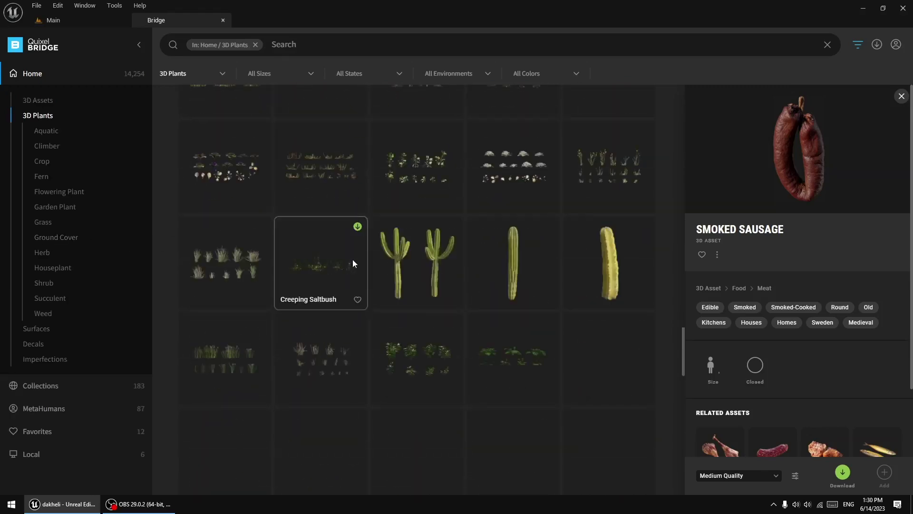
scroll(352, 263, "down", 1)
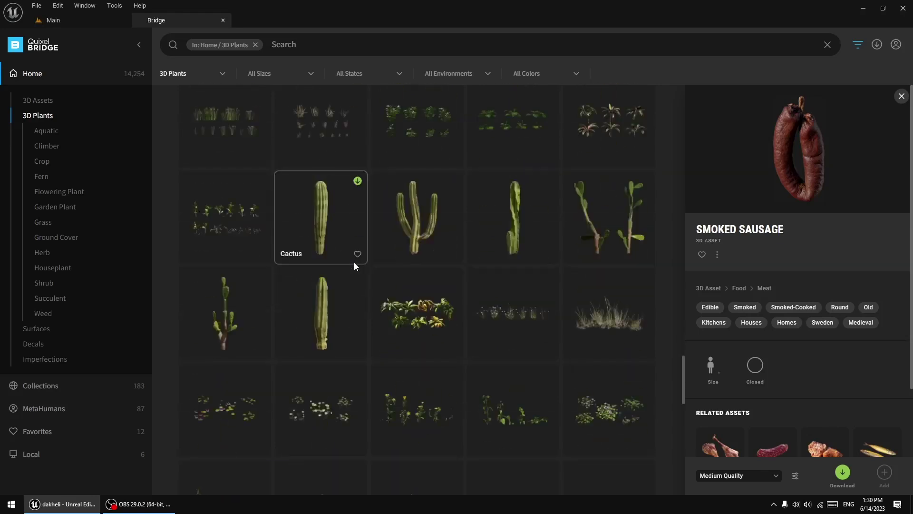
scroll(354, 265, "down", 2)
scroll(354, 265, "down", 2)
scroll(354, 264, "down", 1)
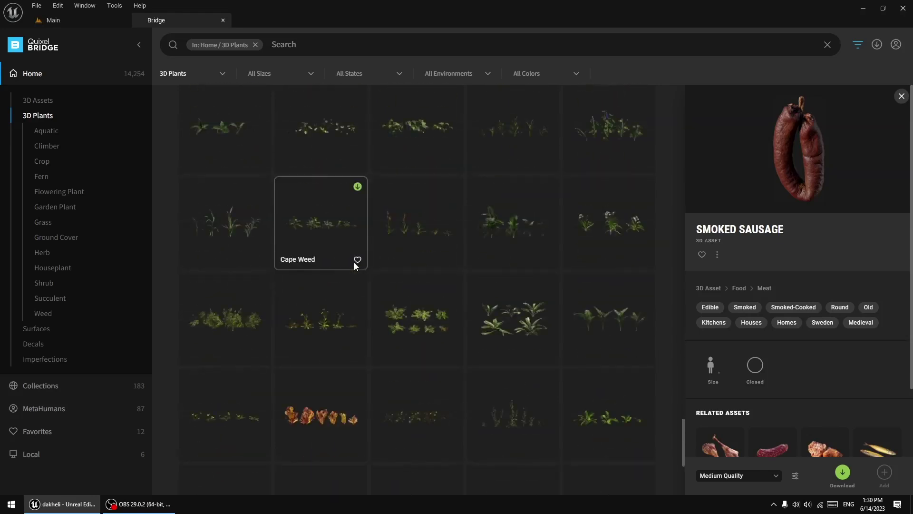
scroll(353, 265, "down", 5)
scroll(415, 320, "down", 5)
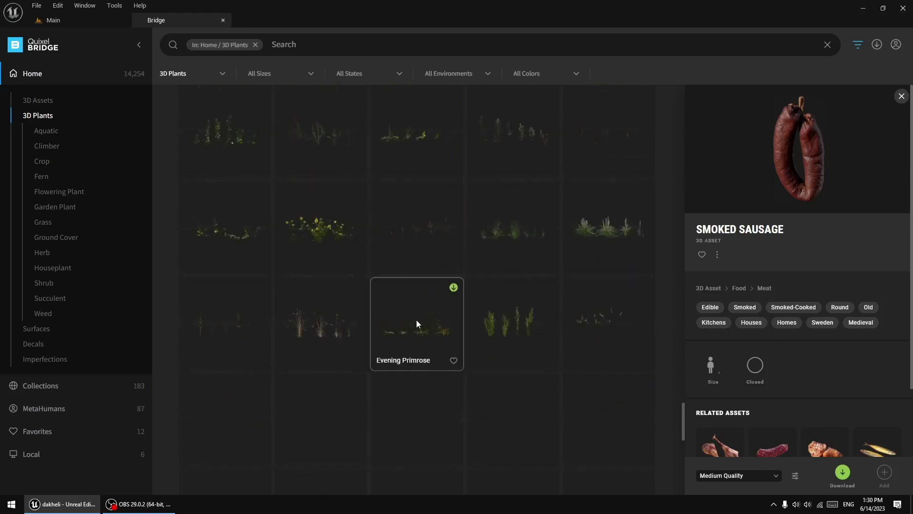
scroll(416, 320, "down", 3)
scroll(416, 321, "down", 3)
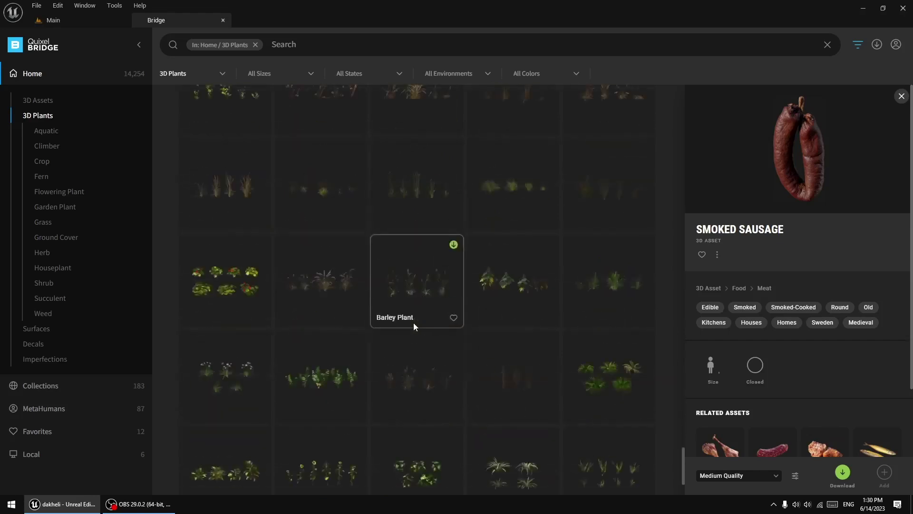
scroll(414, 323, "down", 3)
scroll(414, 323, "down", 3)
scroll(414, 326, "down", 2)
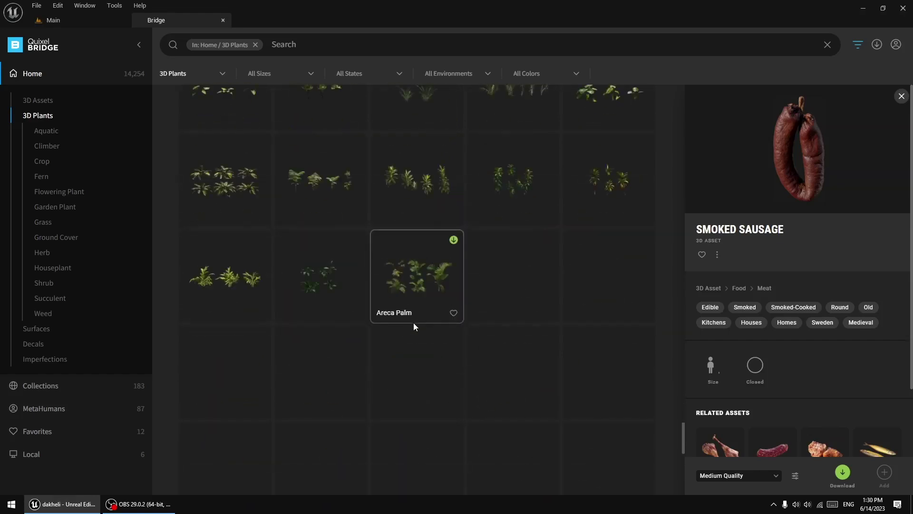
View the Xanadu and Shell Ginger plant details
left_click(223, 195)
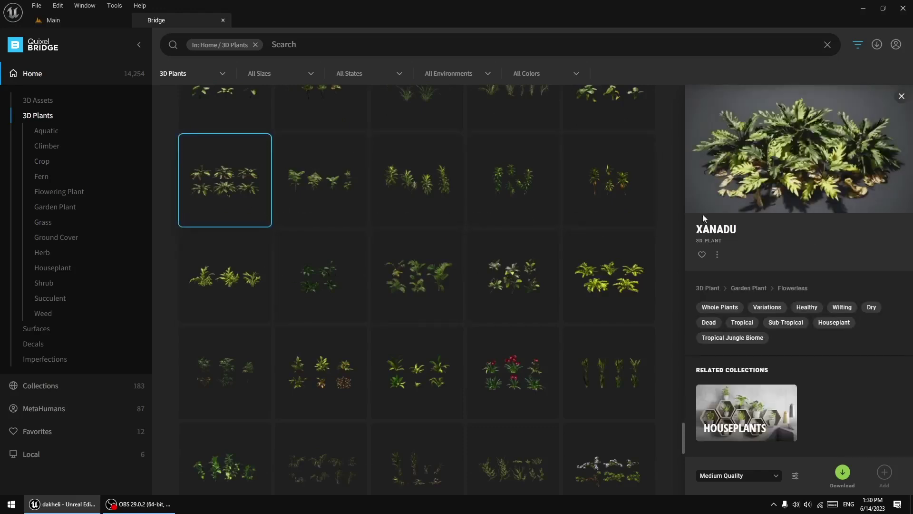
left_click(240, 286)
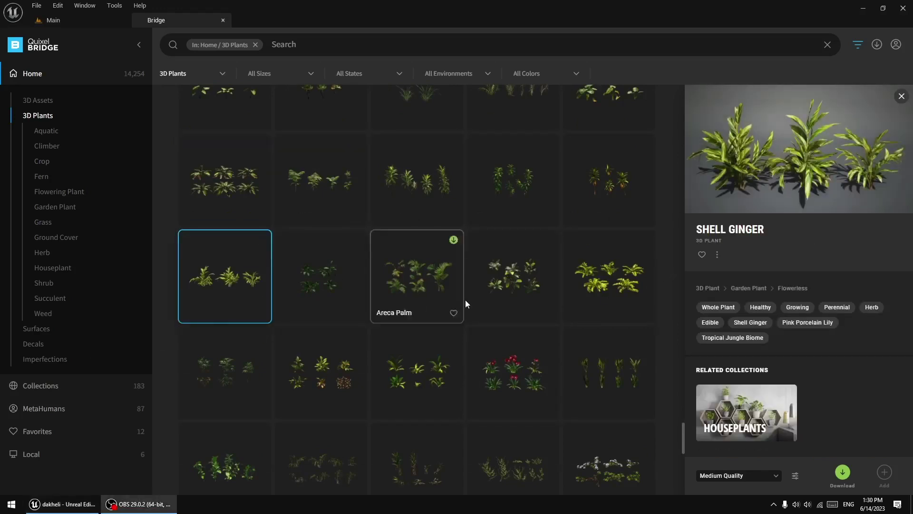
scroll(465, 299, "down", 5)
scroll(465, 299, "down", 5)
scroll(465, 299, "down", 5)
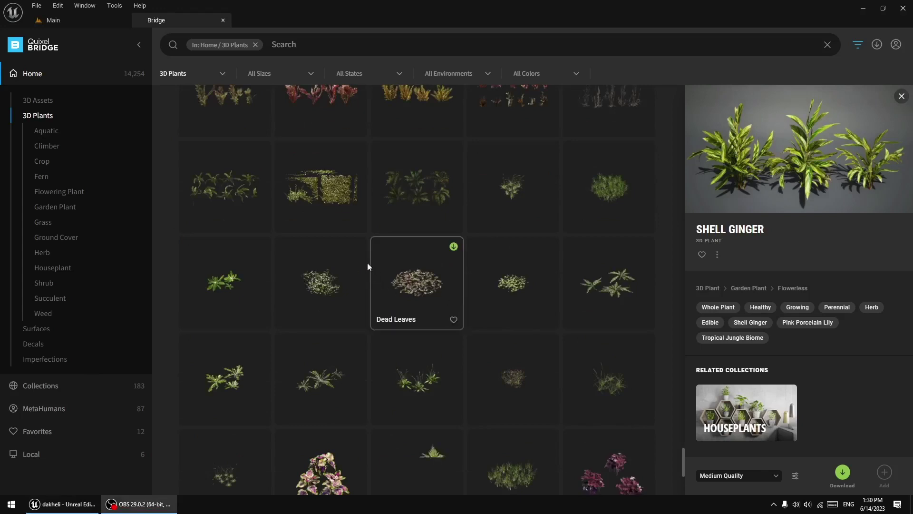
View English Ivy and its next preview render, then the Common Coleus details
left_click(332, 193)
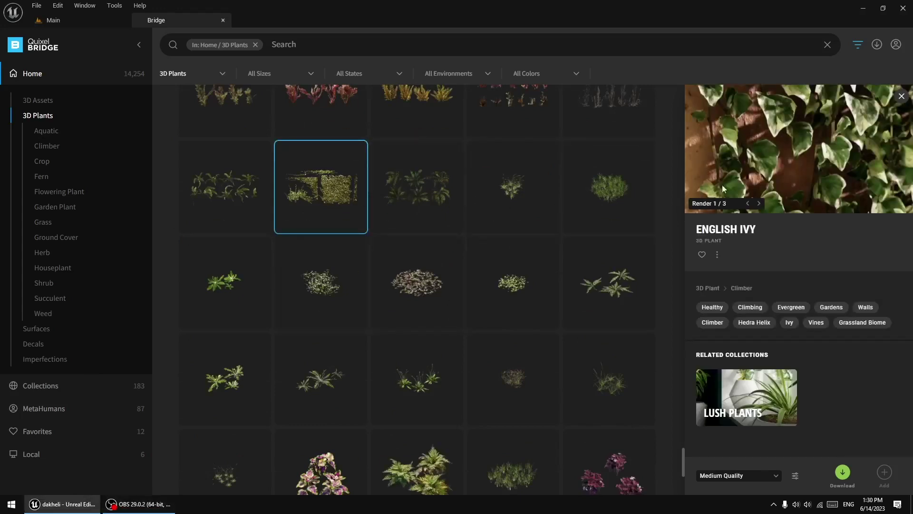
left_click(759, 204)
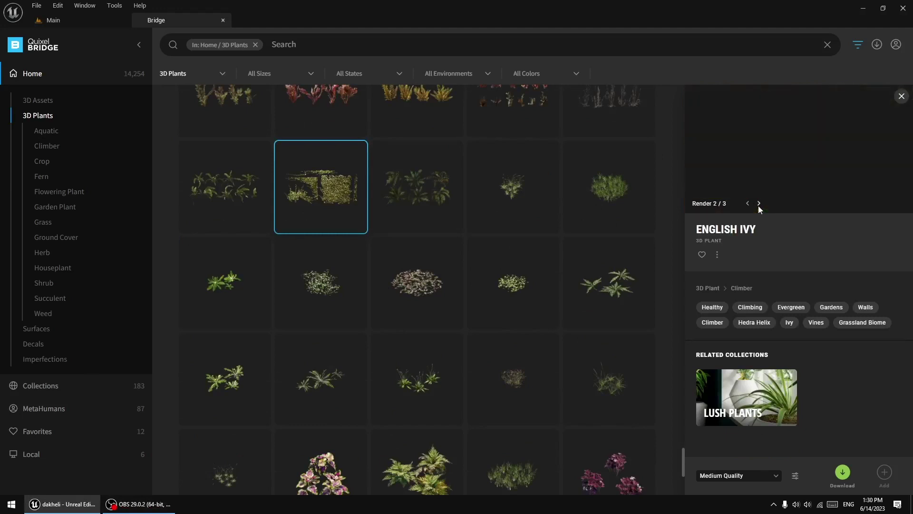
left_click(339, 440)
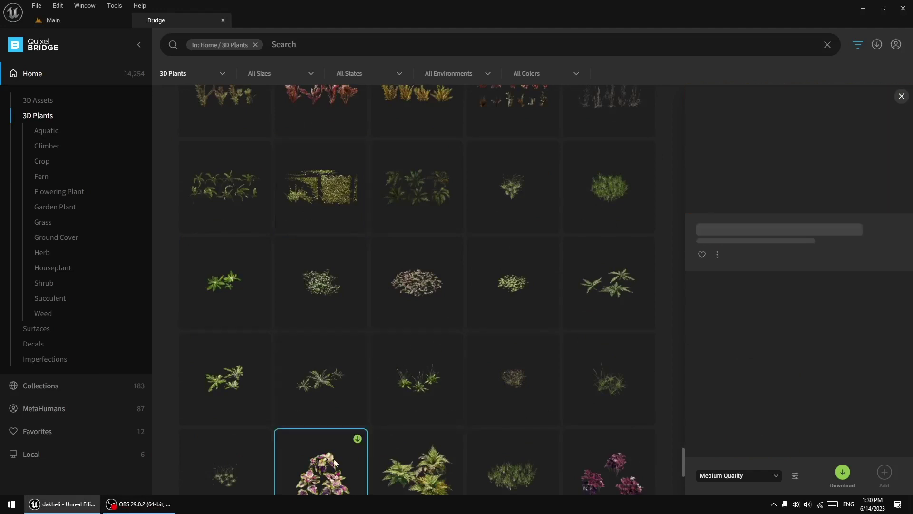
scroll(487, 285, "down", 5)
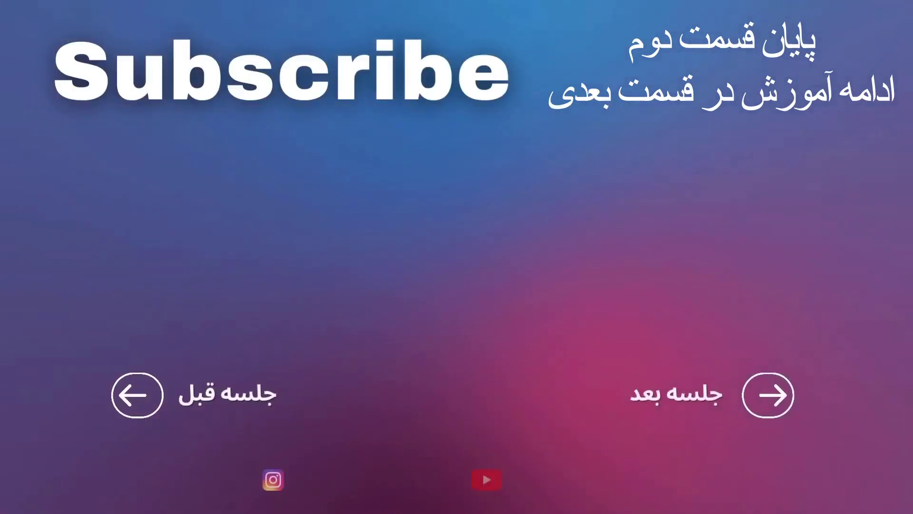